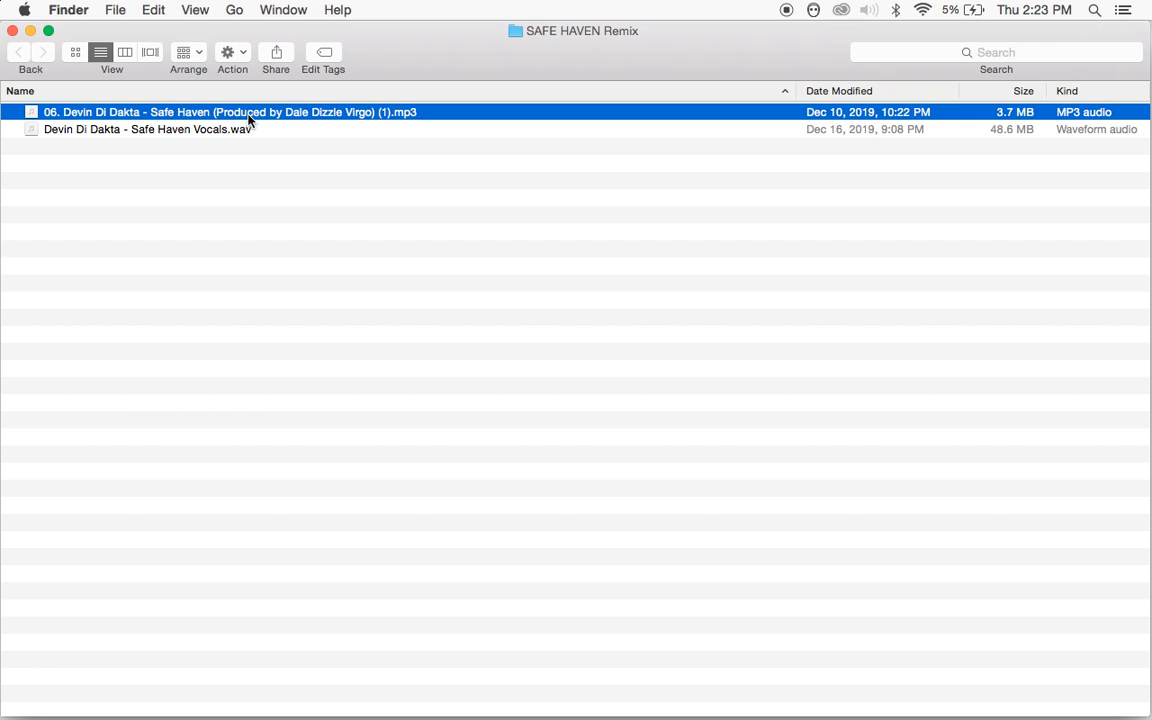
Preview the original Safe Haven MP3 in the SAFE HAVEN Remix folder and switch to the SFE HAVEN REMIXZ project in Logic Pro X
{"action": "key", "text": "space"}
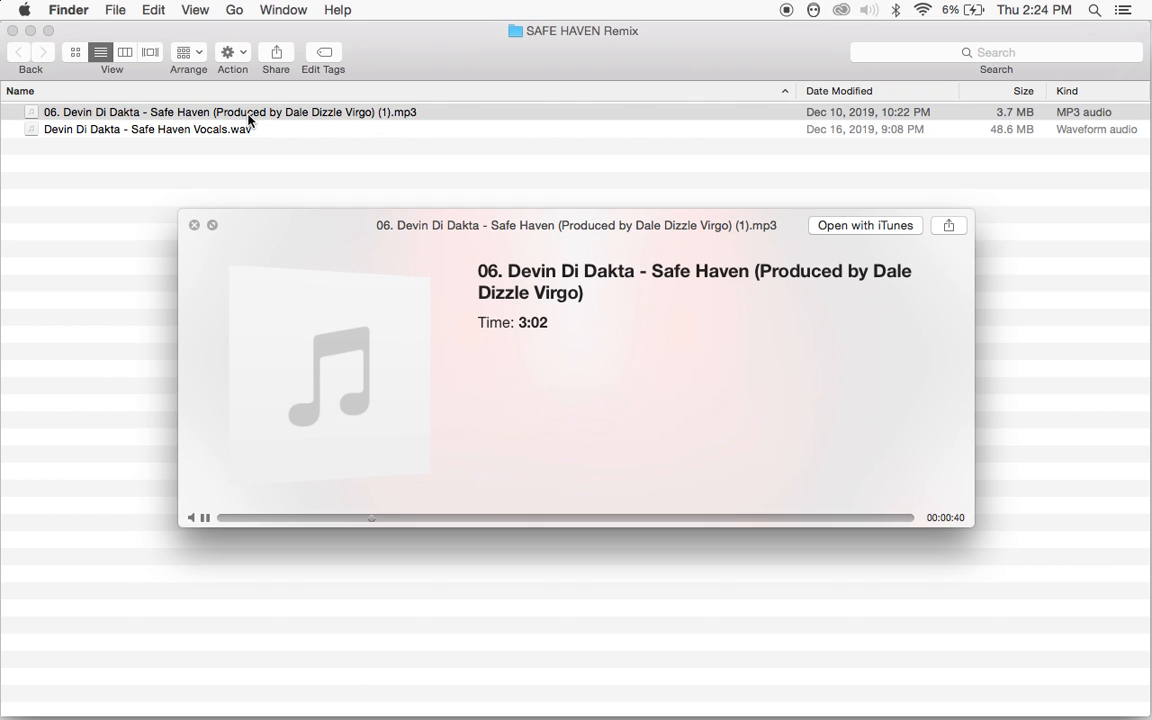
{"action": "key", "text": "space"}
{"action": "mouse_move", "coordinate": [792, 700]}
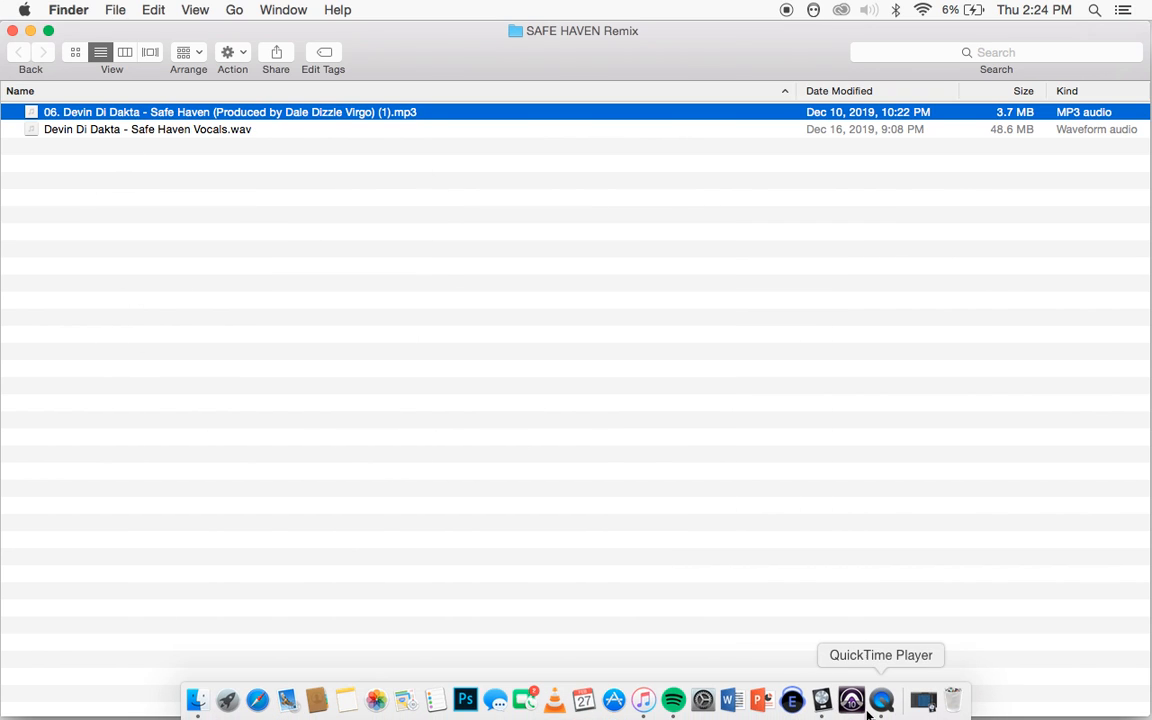
{"action": "left_click", "coordinate": [922, 700]}
Solo the Safe Haven vocals track and play back its opening bars from the start of the project
{"action": "scroll", "coordinate": [597, 257], "scroll_direction": "up", "scroll_amount": 15}
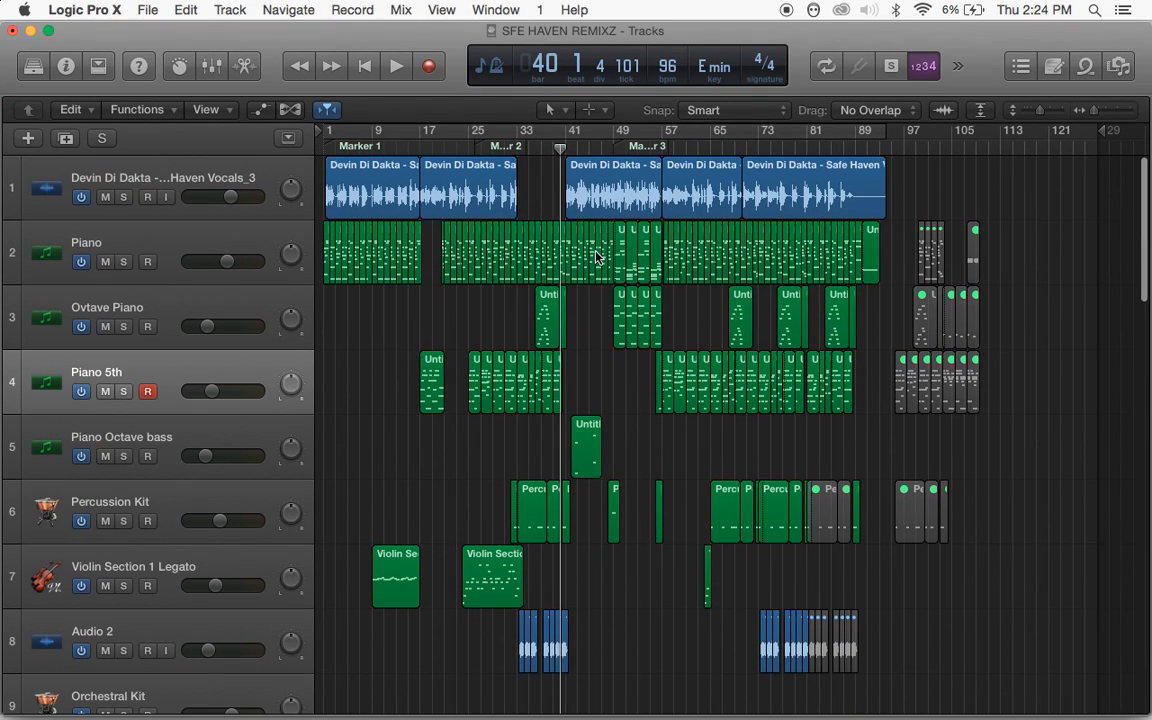
{"action": "left_click", "coordinate": [124, 197]}
{"action": "key", "text": "Return"}
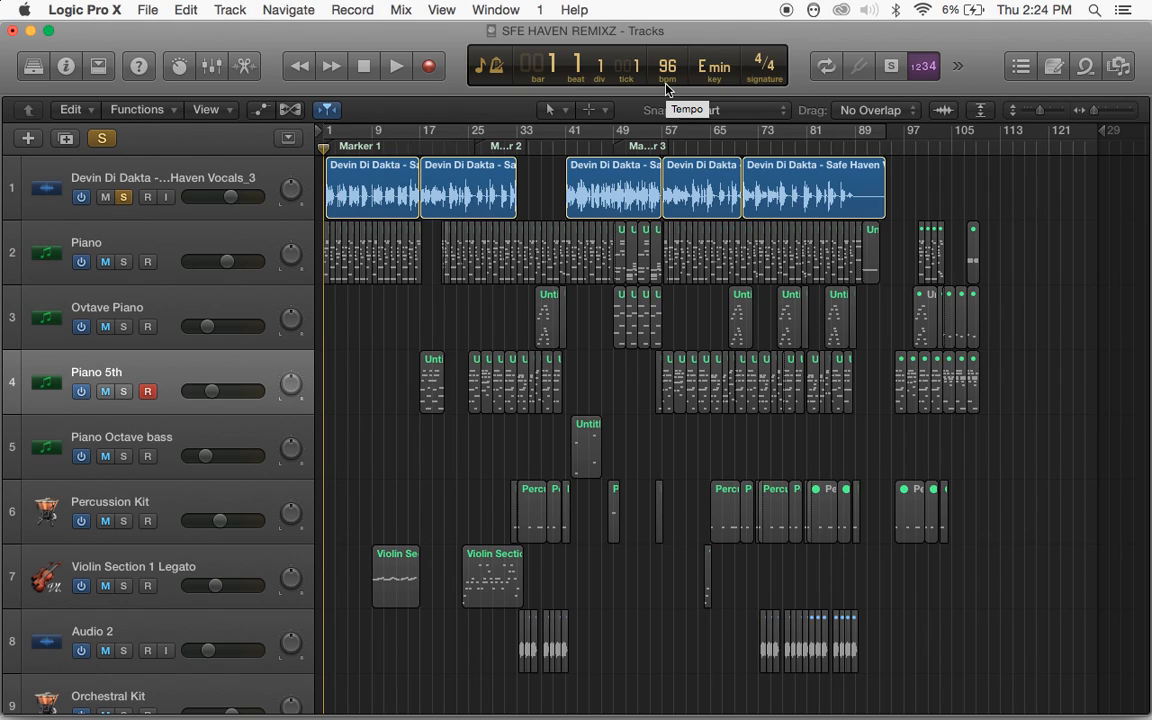
{"action": "key", "text": "space"}
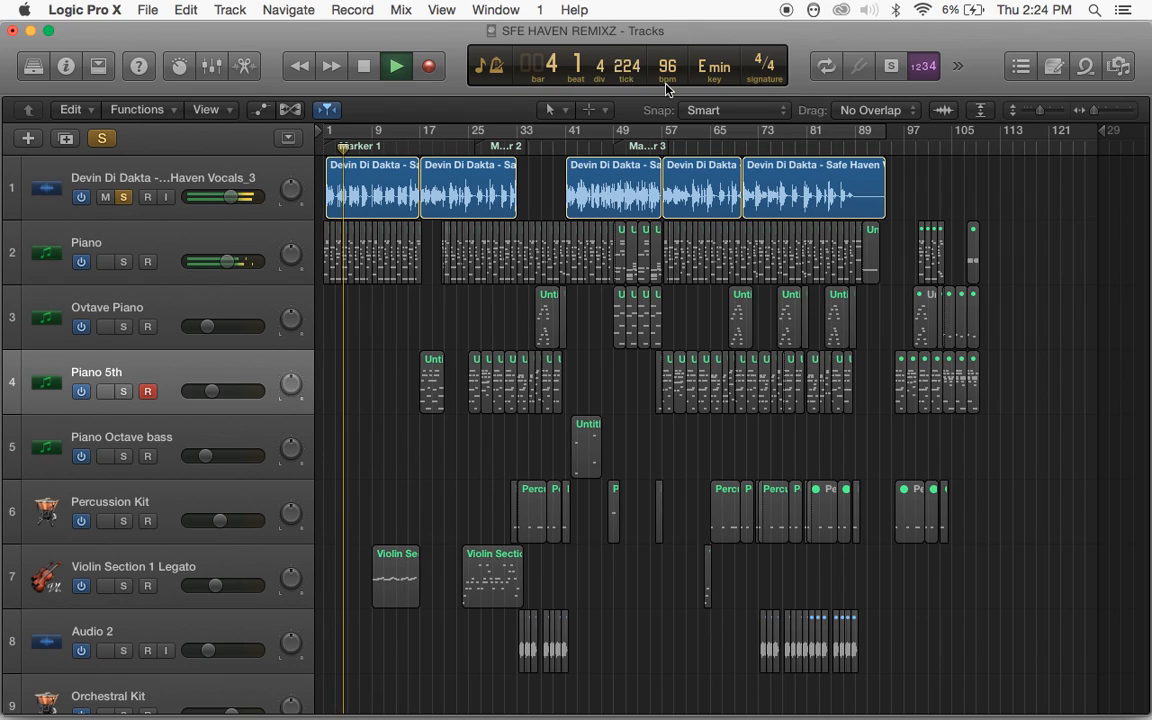
{"action": "key", "text": "space"}
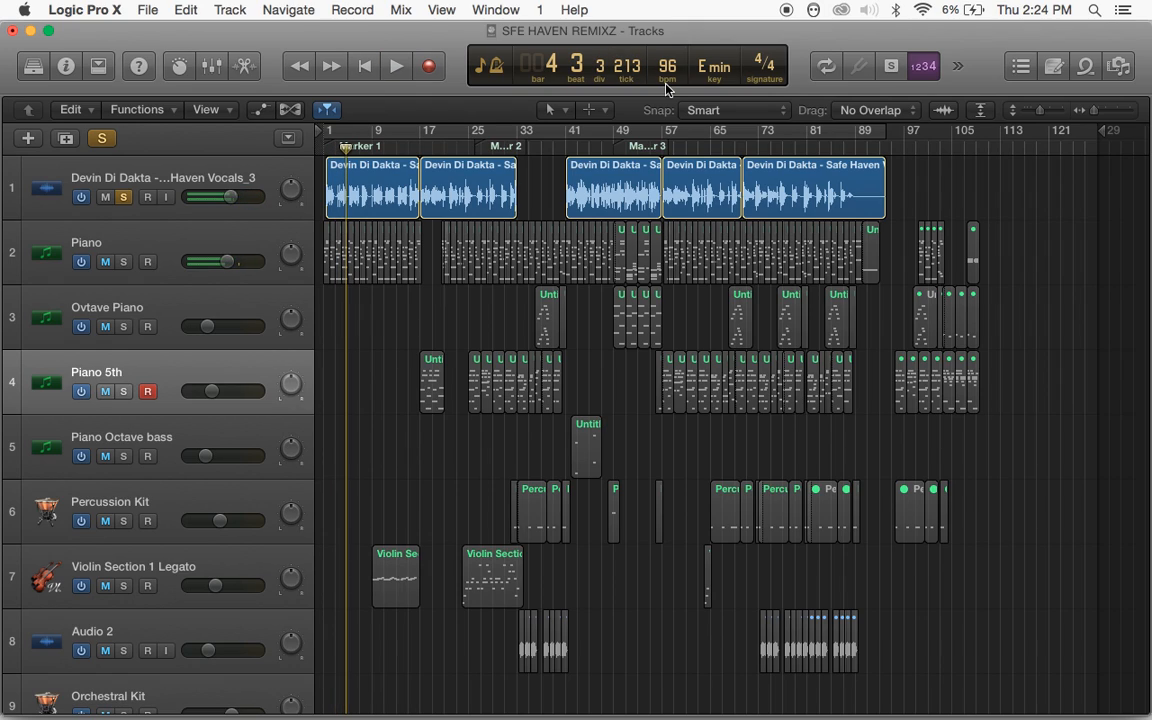
Solo the Piano track along with the vocals and play both from bar 1 to about bar 9
{"action": "key", "text": "Return"}
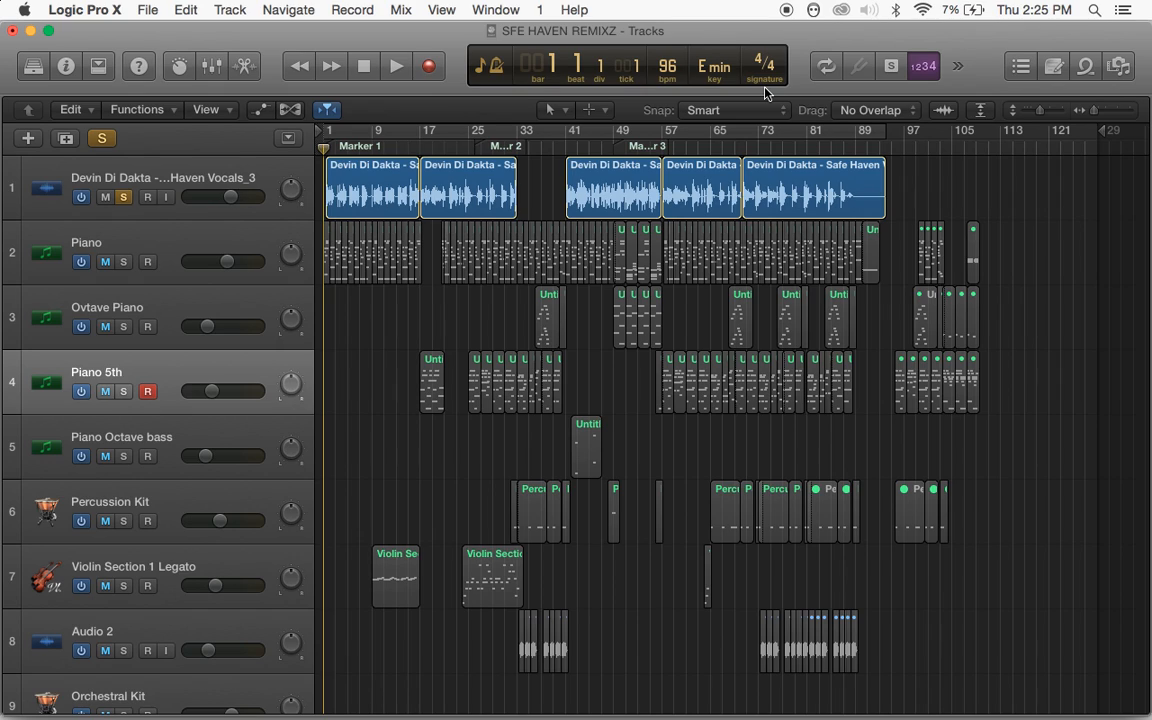
{"action": "left_click", "coordinate": [124, 262]}
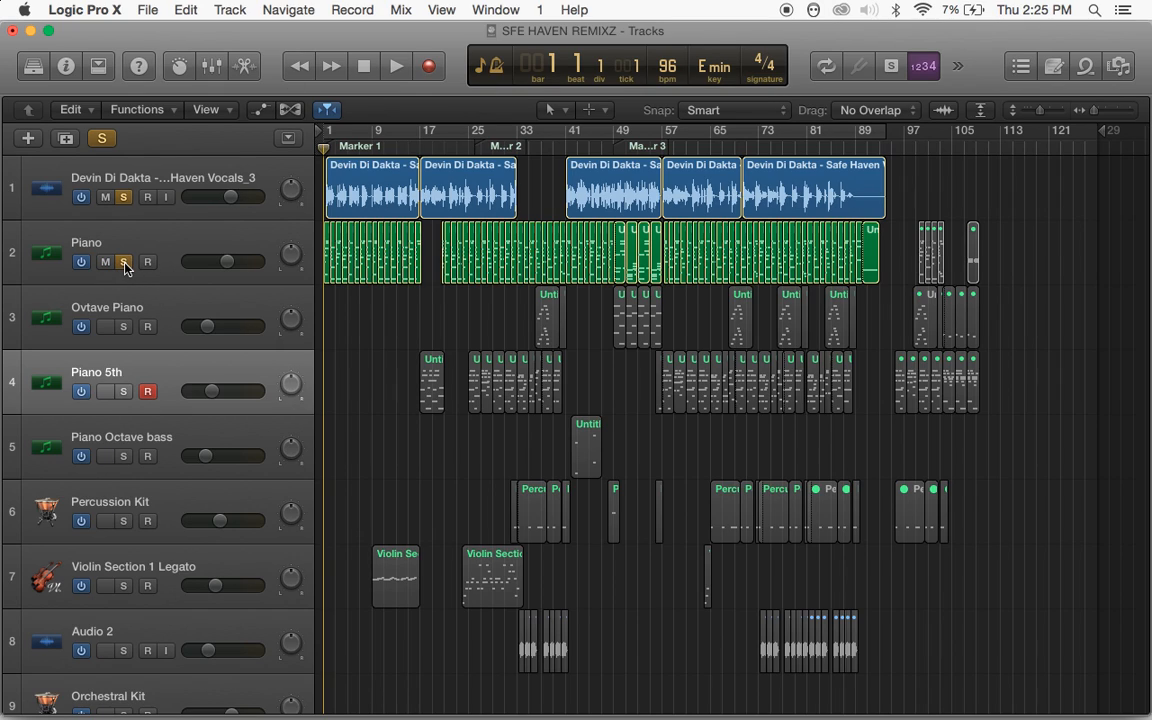
{"action": "scroll", "coordinate": [430, 273], "scroll_direction": "up", "scroll_amount": 1}
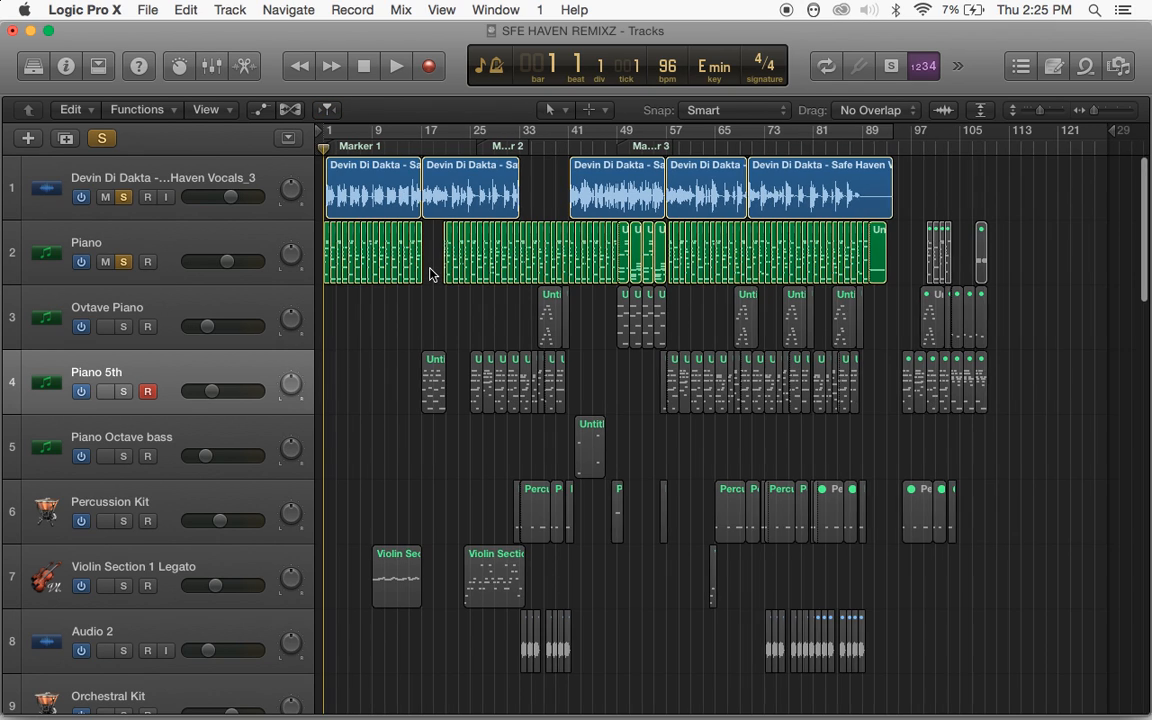
{"action": "scroll", "coordinate": [430, 273], "scroll_direction": "up", "scroll_amount": 1}
{"action": "scroll", "coordinate": [430, 268], "scroll_direction": "up", "scroll_amount": 3}
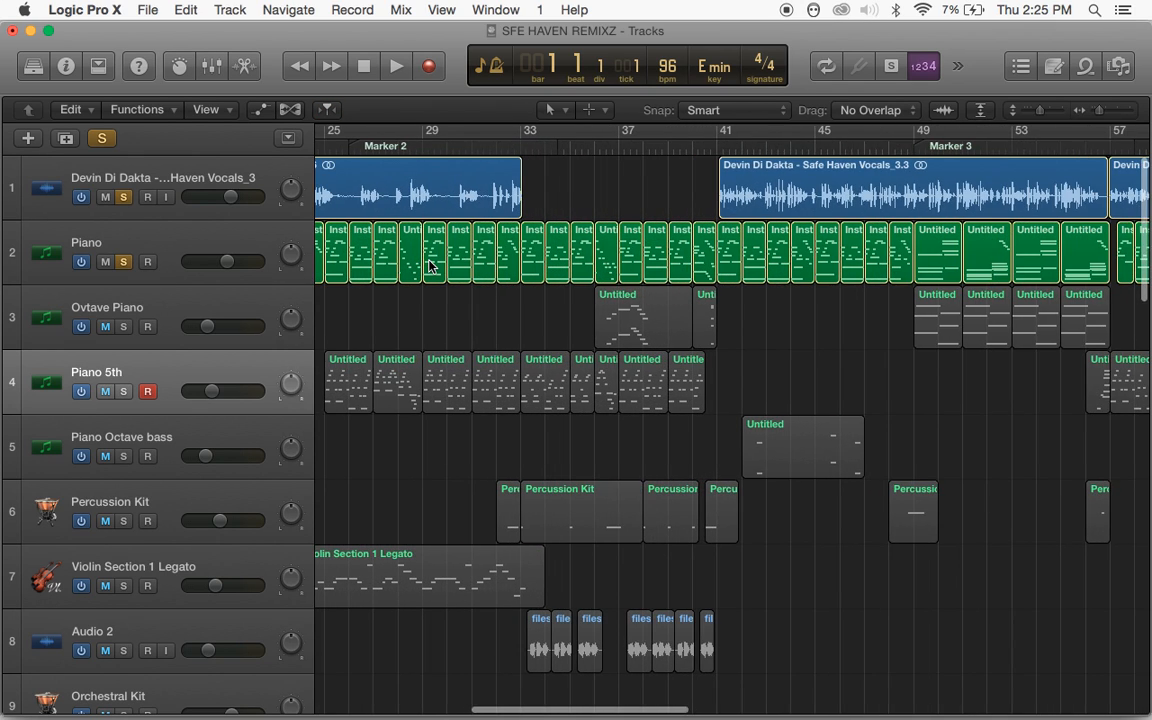
{"action": "scroll", "coordinate": [430, 265], "scroll_direction": "left", "scroll_amount": 10}
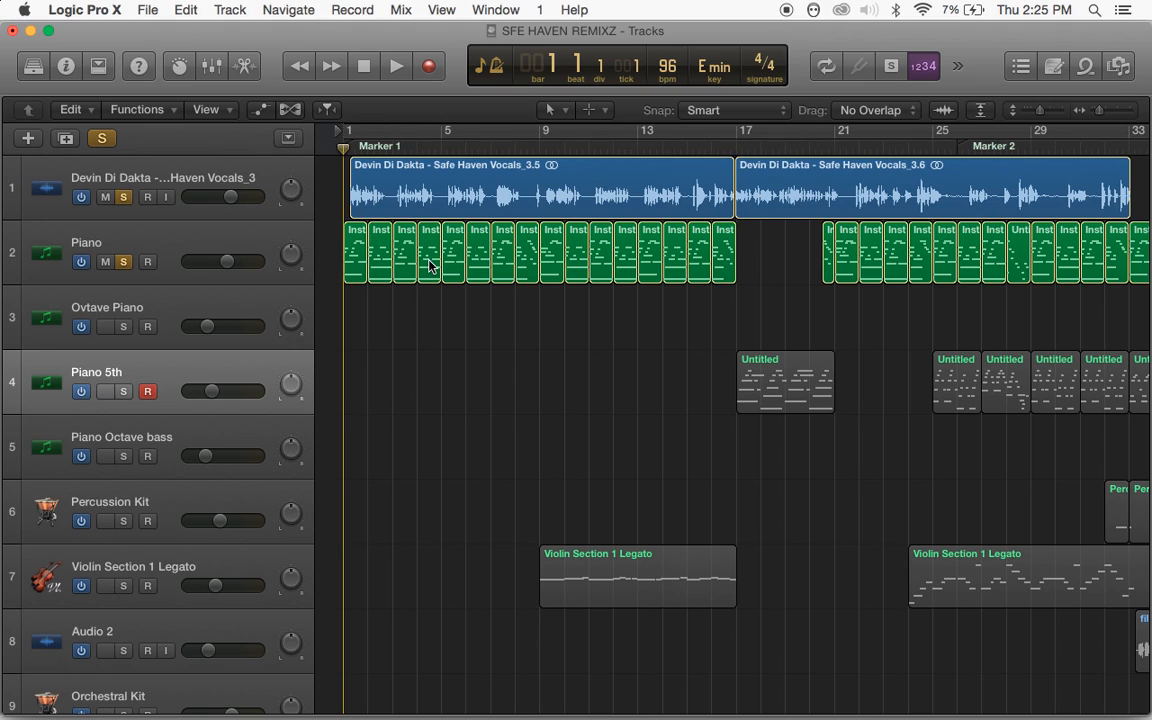
{"action": "key", "text": "space"}
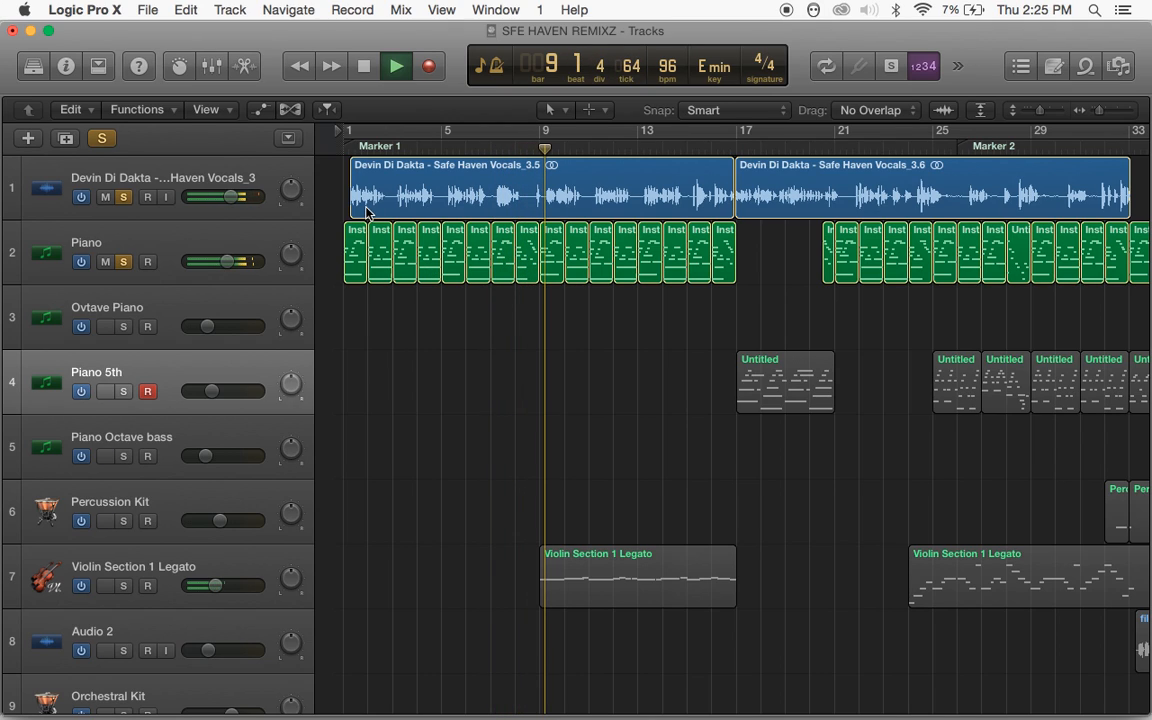
{"action": "key", "text": "space"}
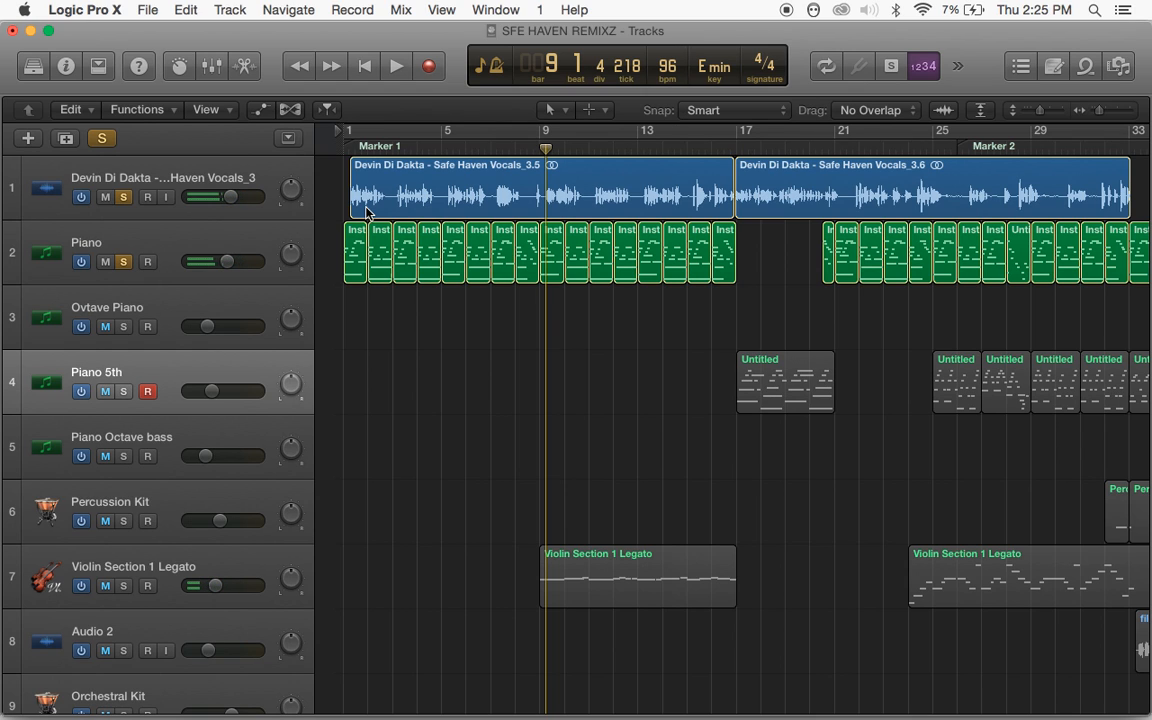
Add the Strings track to the soloed tracks and play the arrangement from the start to about bar 17
{"action": "scroll", "coordinate": [366, 212], "scroll_direction": "down", "scroll_amount": 2}
{"action": "scroll", "coordinate": [366, 212], "scroll_direction": "up", "scroll_amount": 2}
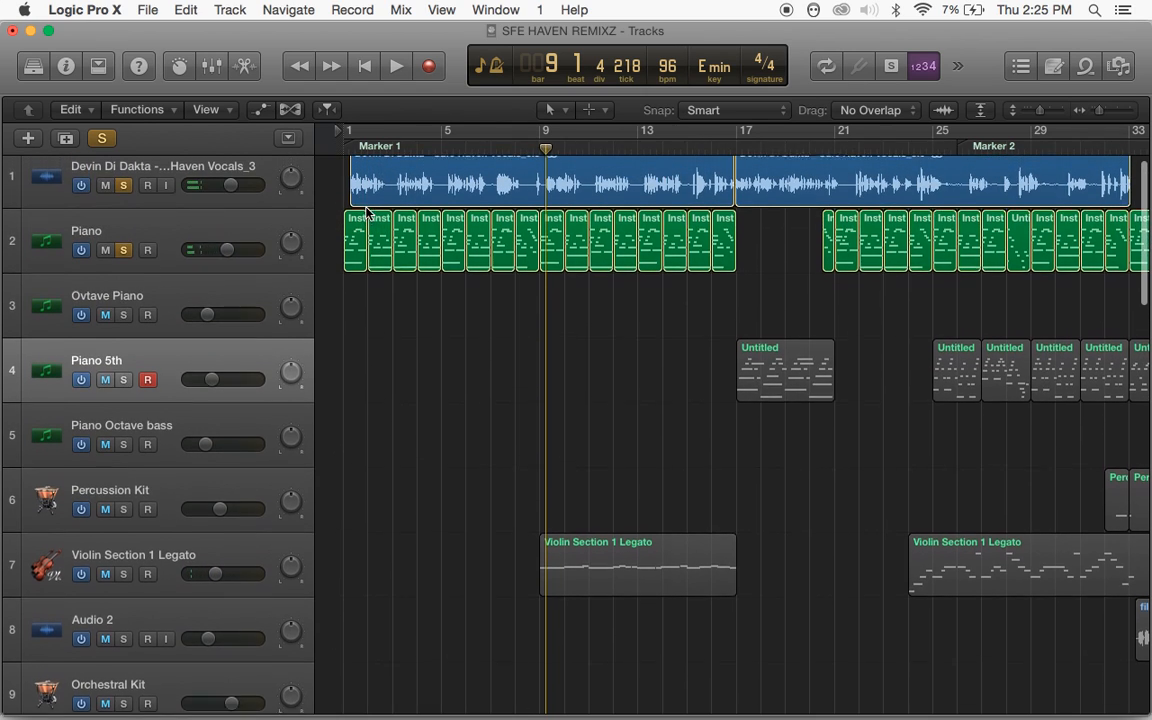
{"action": "scroll", "coordinate": [366, 212], "scroll_direction": "down", "scroll_amount": 2}
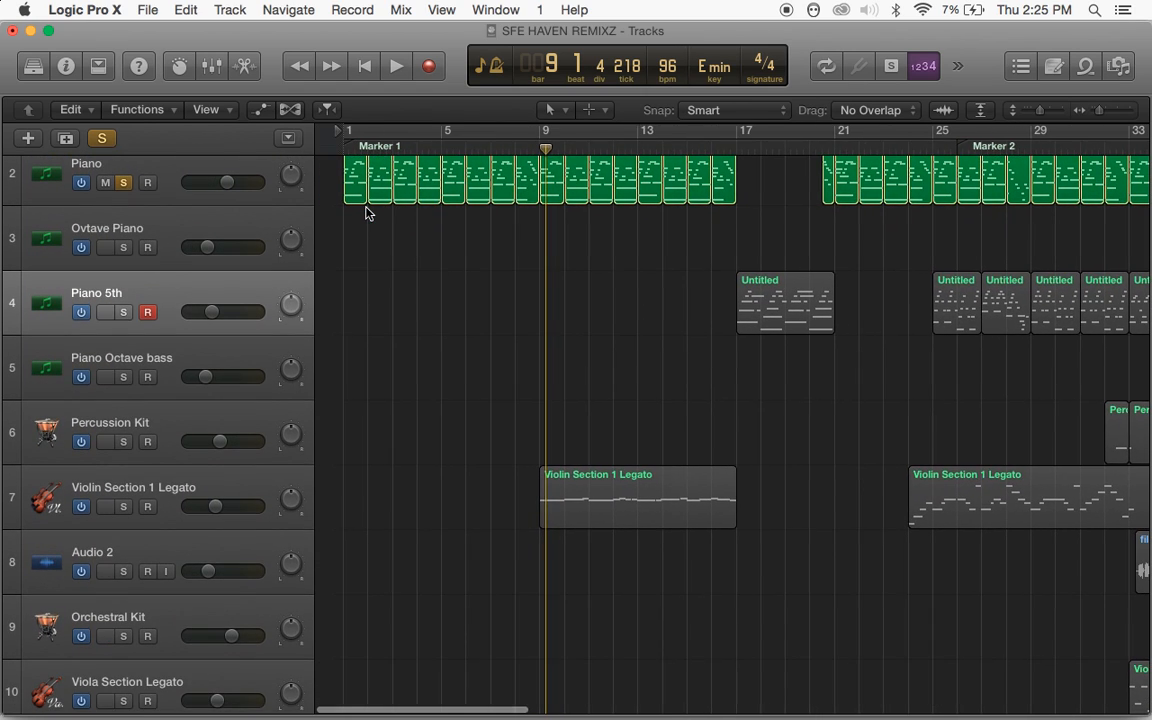
{"action": "scroll", "coordinate": [366, 212], "scroll_direction": "down", "scroll_amount": 6}
{"action": "scroll", "coordinate": [366, 212], "scroll_direction": "down", "scroll_amount": 17}
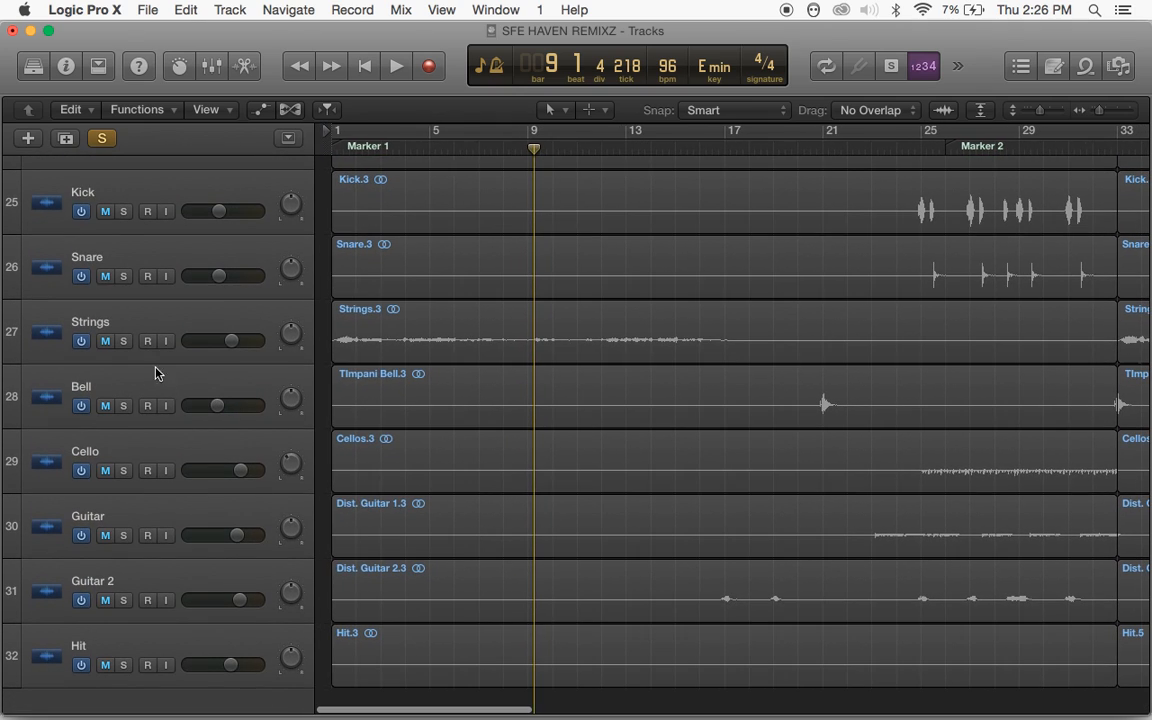
{"action": "left_click", "coordinate": [124, 341]}
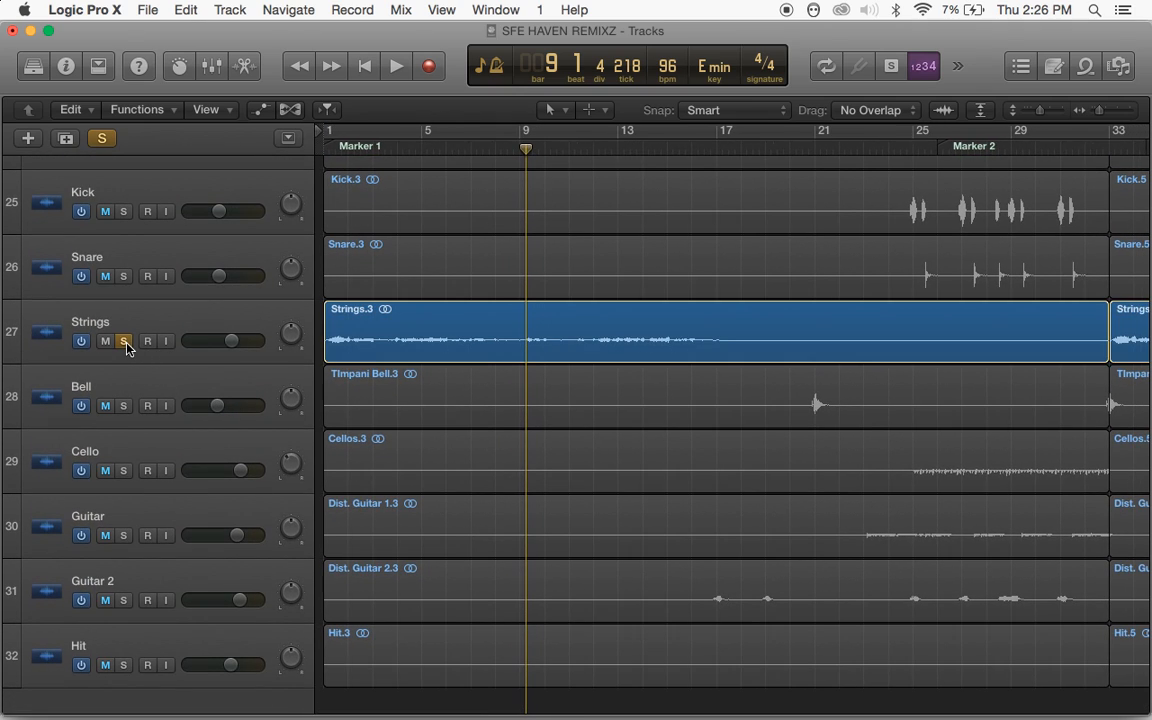
{"action": "key", "text": "Return"}
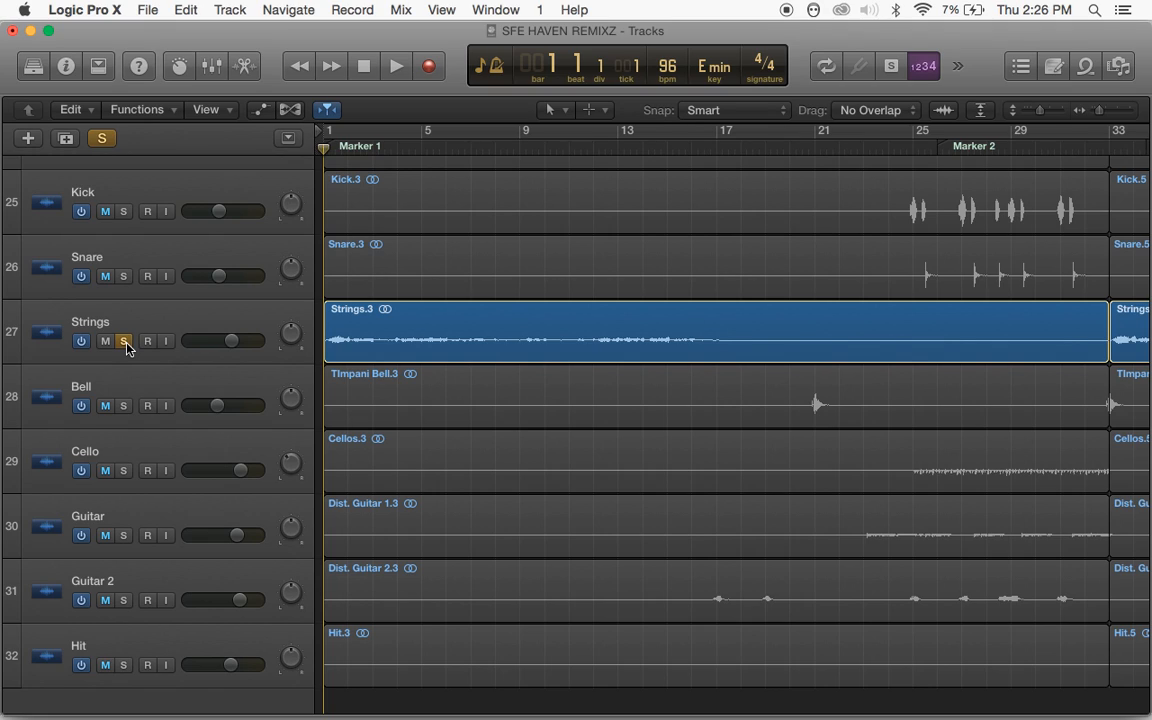
{"action": "key", "text": "space"}
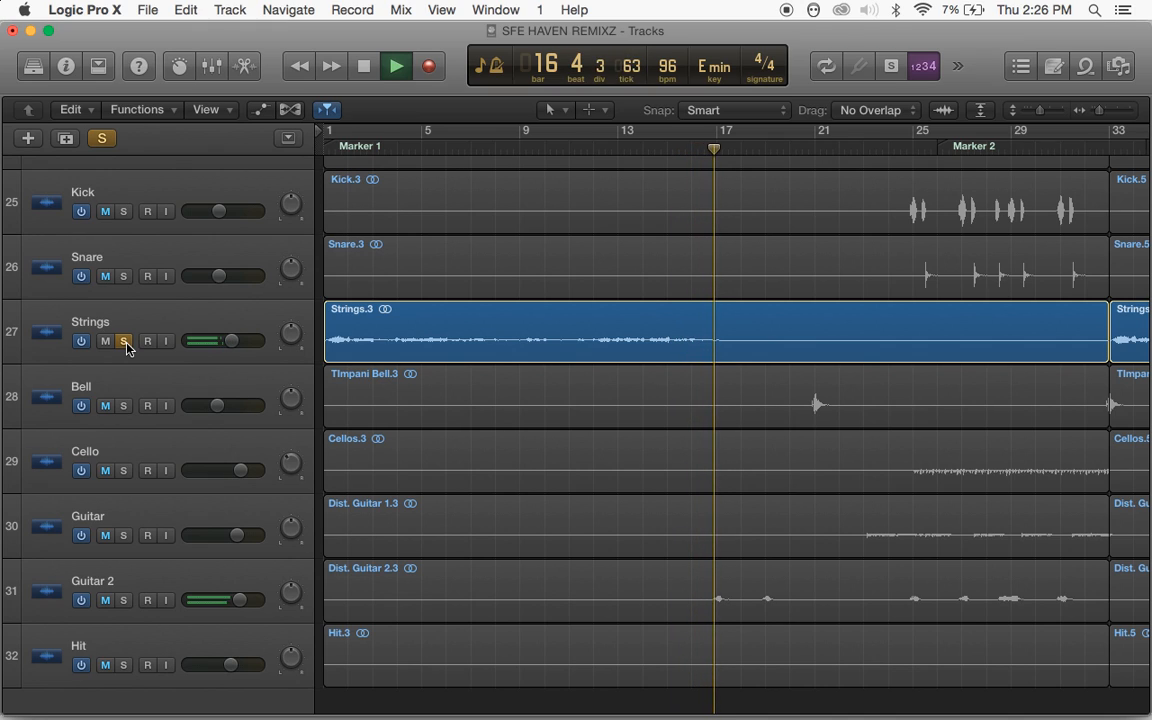
{"action": "key", "text": "space"}
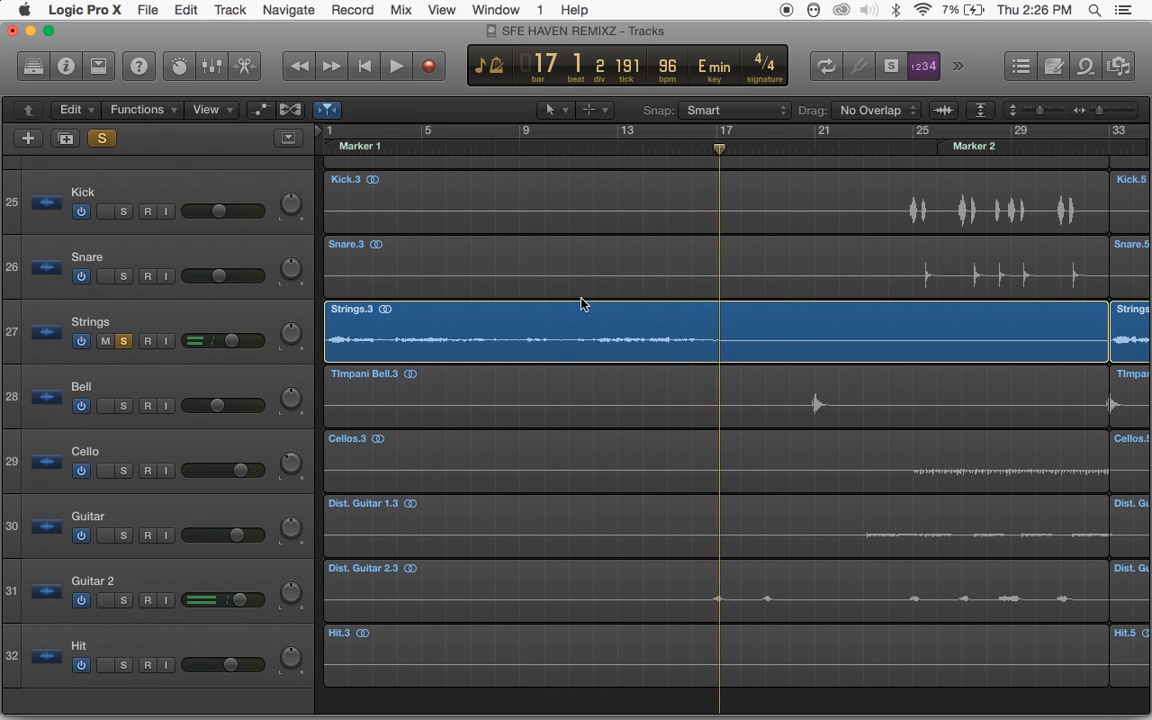
Solo the Violin Section 1 Legato track as well and play from bar 8 to about bar 17
{"action": "scroll", "coordinate": [581, 303], "scroll_direction": "up", "scroll_amount": 20}
{"action": "scroll", "coordinate": [581, 303], "scroll_direction": "up", "scroll_amount": 2}
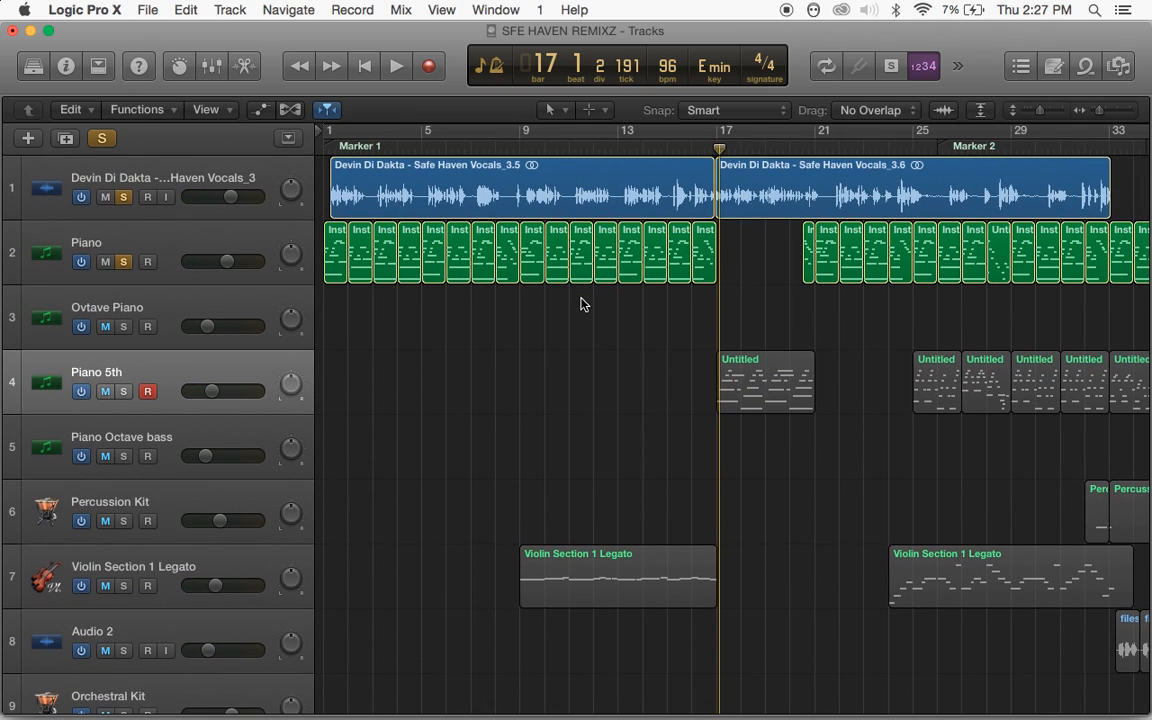
{"action": "left_click", "coordinate": [497, 147]}
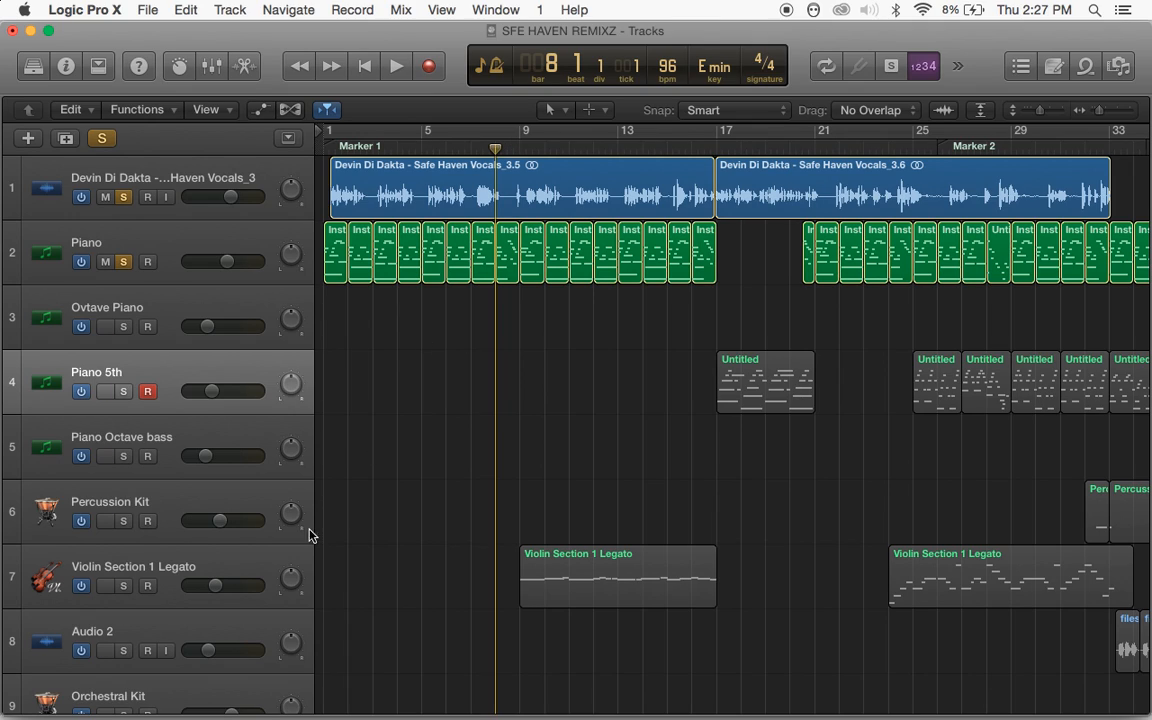
{"action": "left_click", "coordinate": [123, 586]}
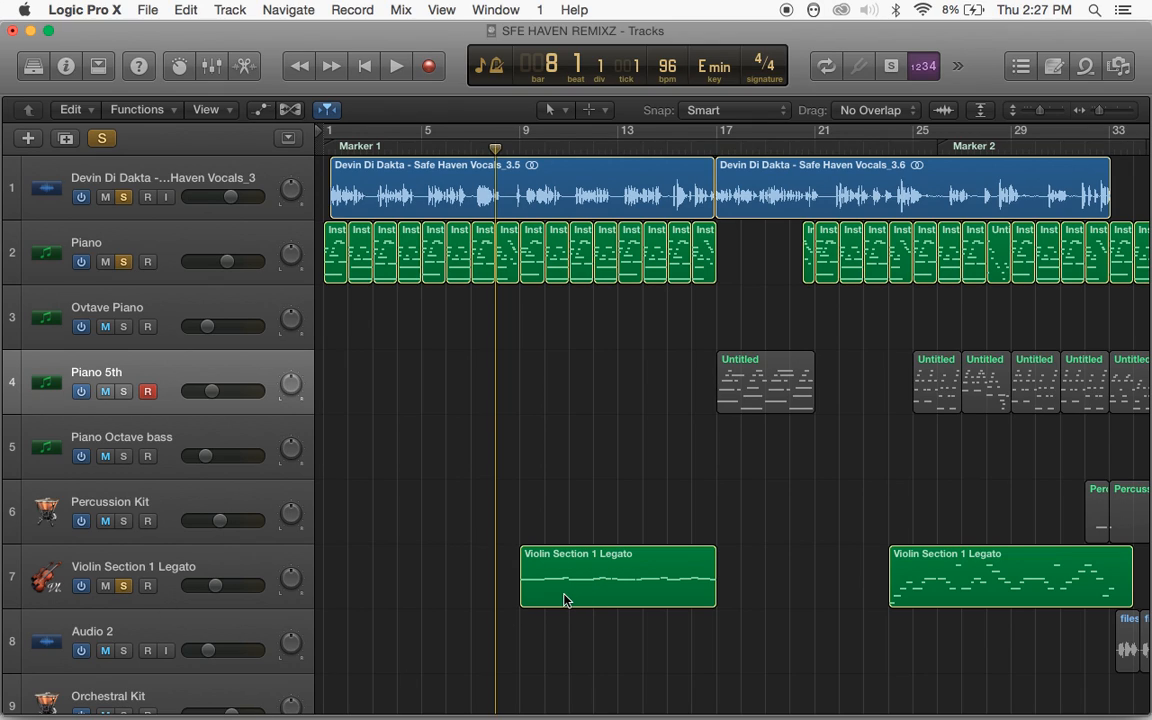
{"action": "left_click", "coordinate": [508, 146]}
{"action": "left_click", "coordinate": [497, 147]}
{"action": "key", "text": "space"}
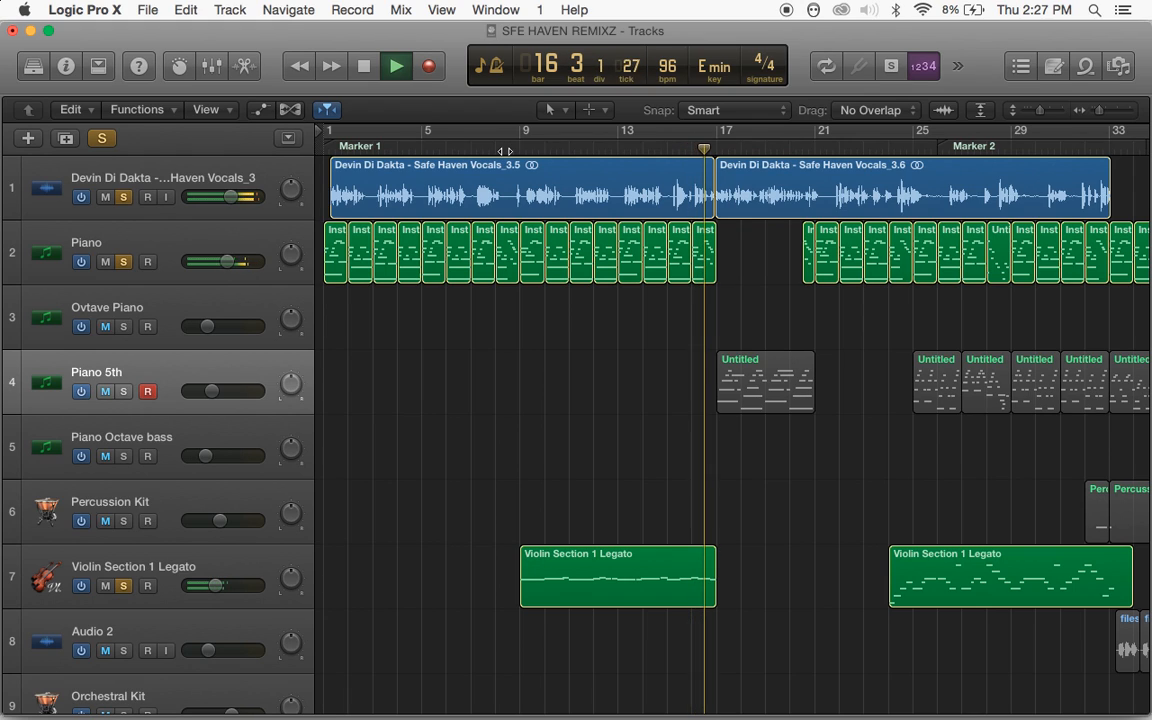
{"action": "key", "text": "space"}
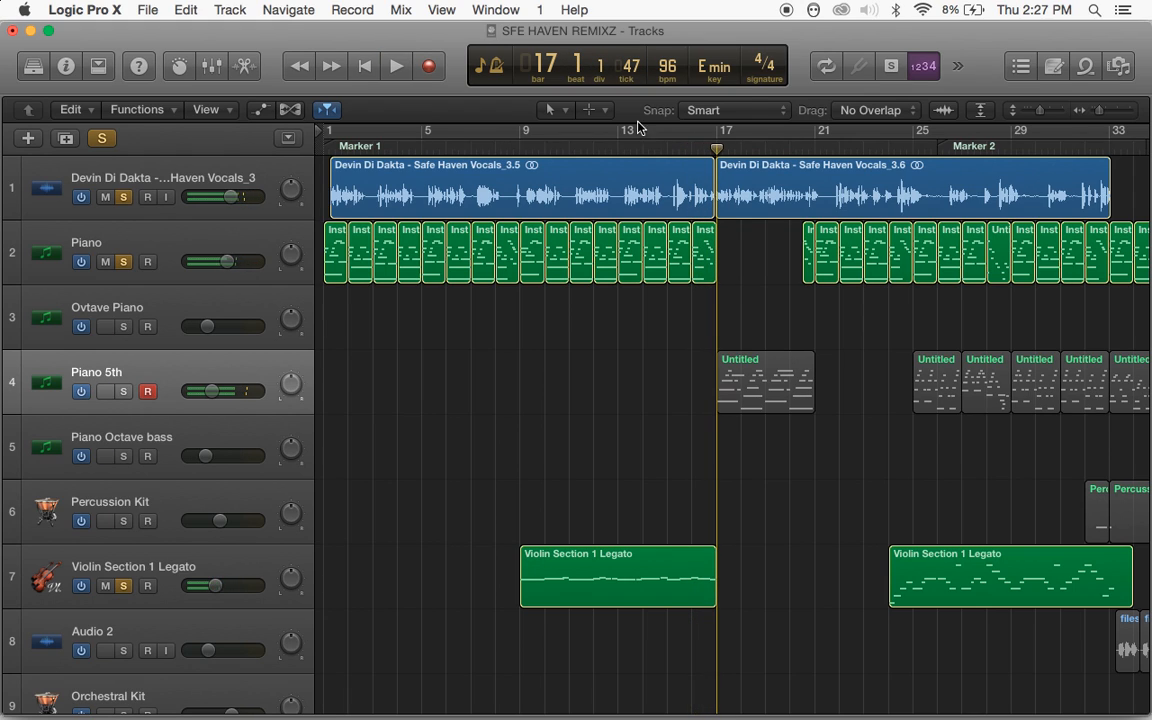
Add the Piano 5th track to the solo and play its first region from bar 17 to about bar 21
{"action": "scroll", "coordinate": [625, 390], "scroll_direction": "down", "scroll_amount": 20}
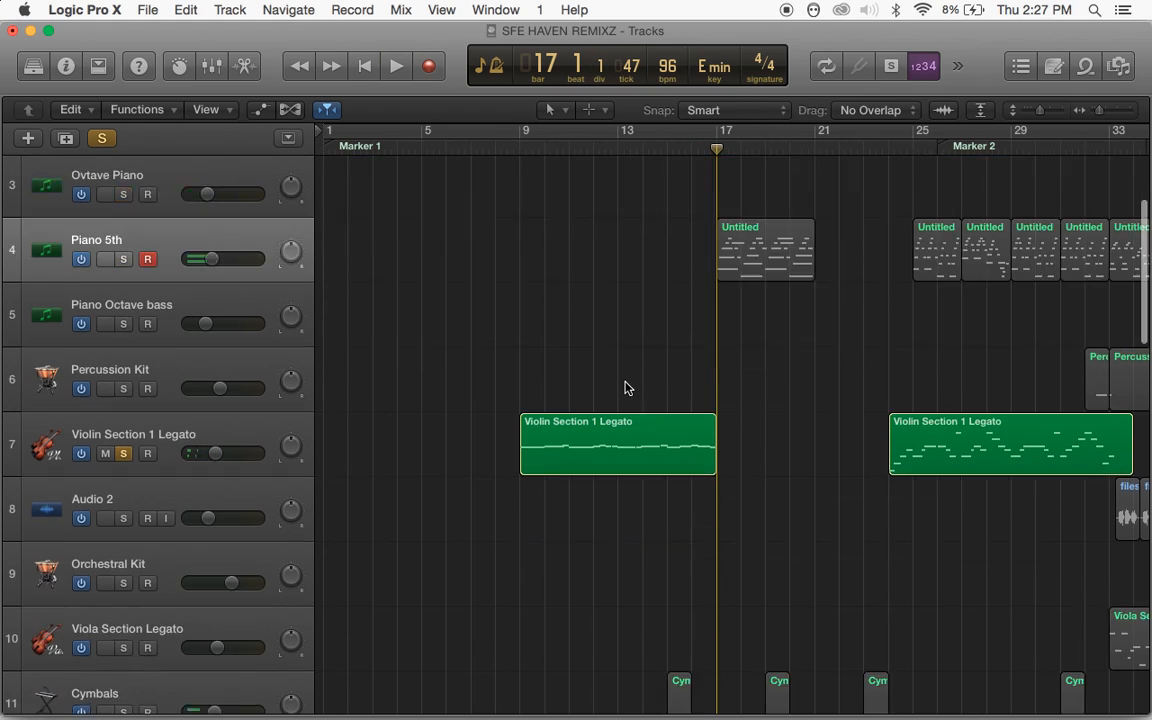
{"action": "scroll", "coordinate": [625, 388], "scroll_direction": "up", "scroll_amount": 20}
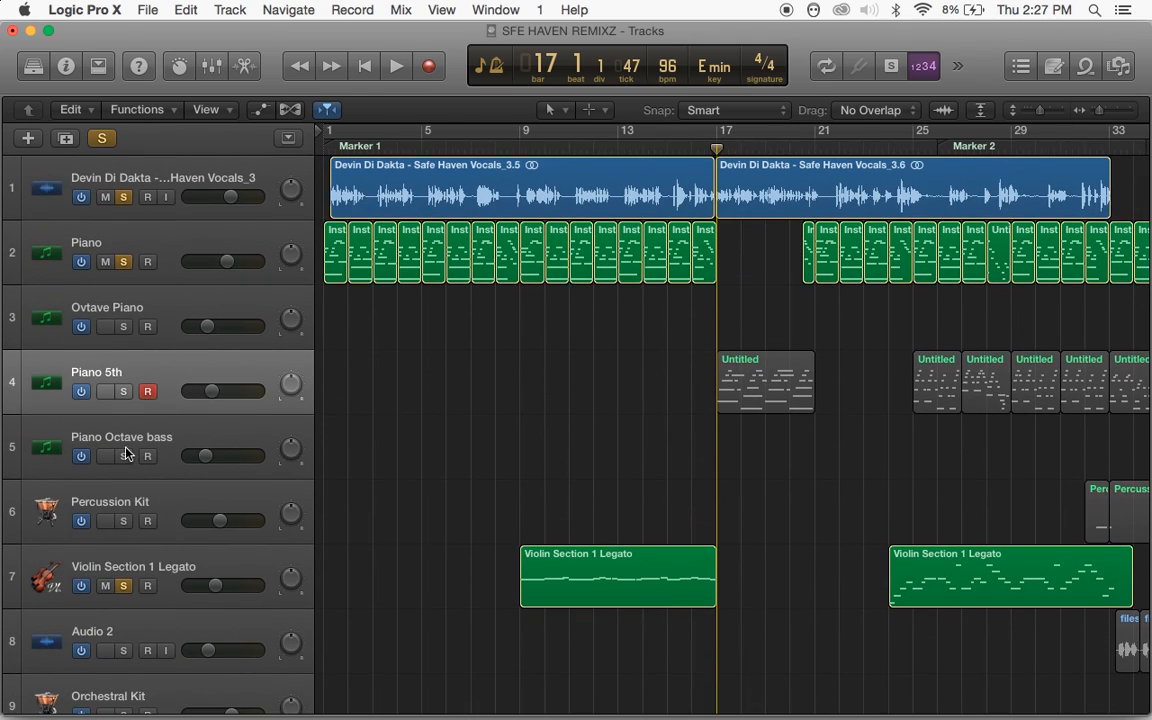
{"action": "left_click", "coordinate": [124, 392]}
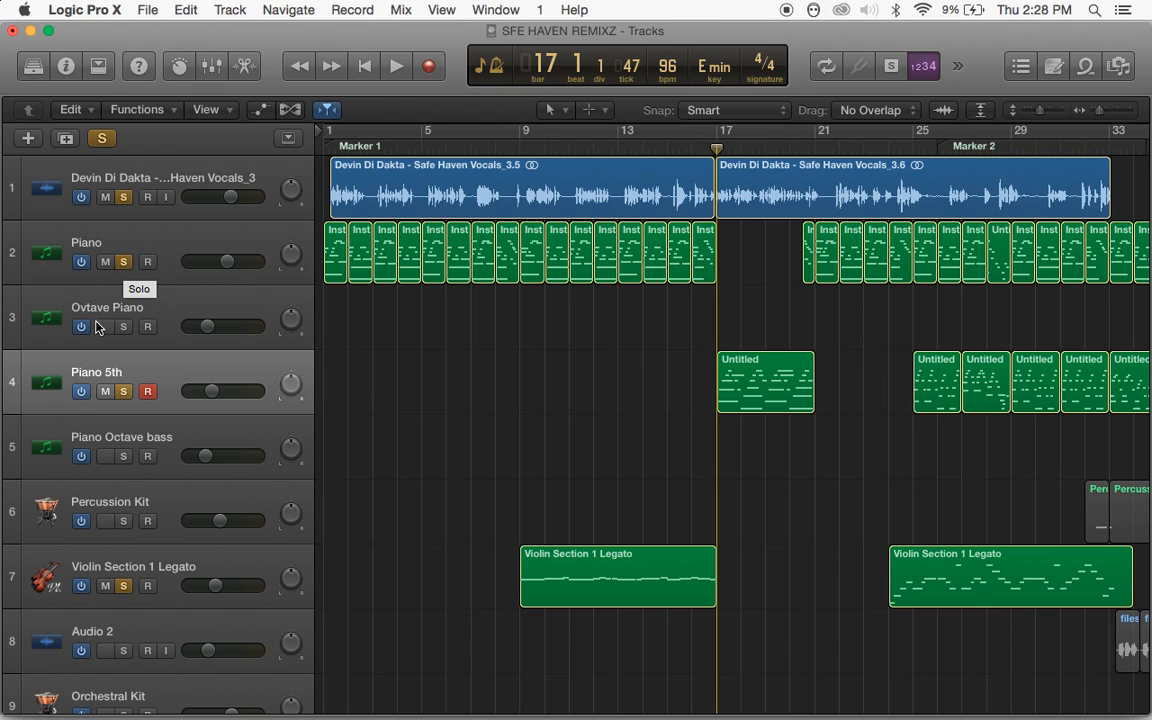
{"action": "left_click", "coordinate": [764, 386]}
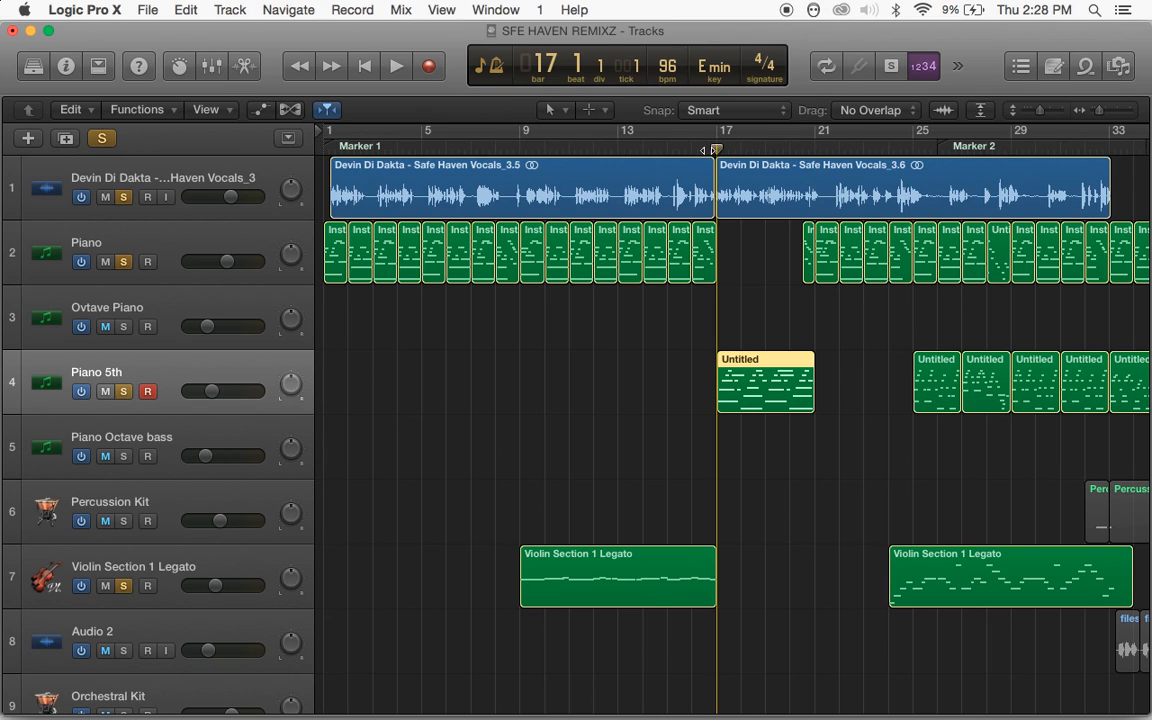
{"action": "key", "text": "space"}
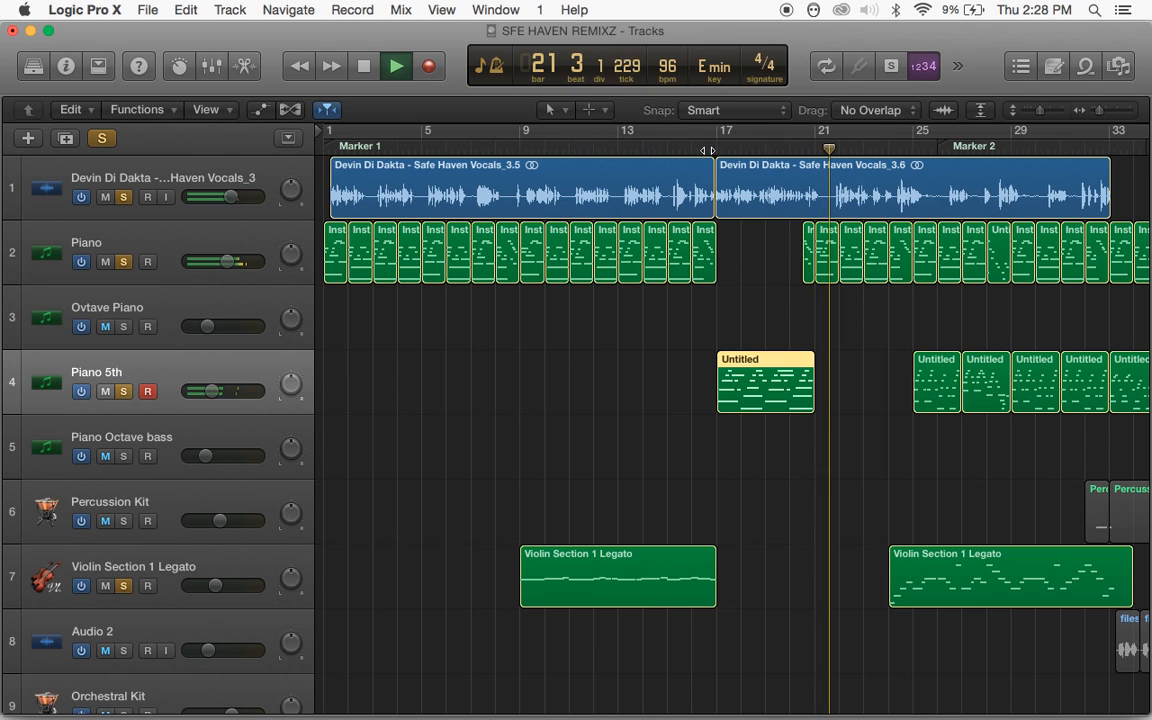
{"action": "key", "text": "space"}
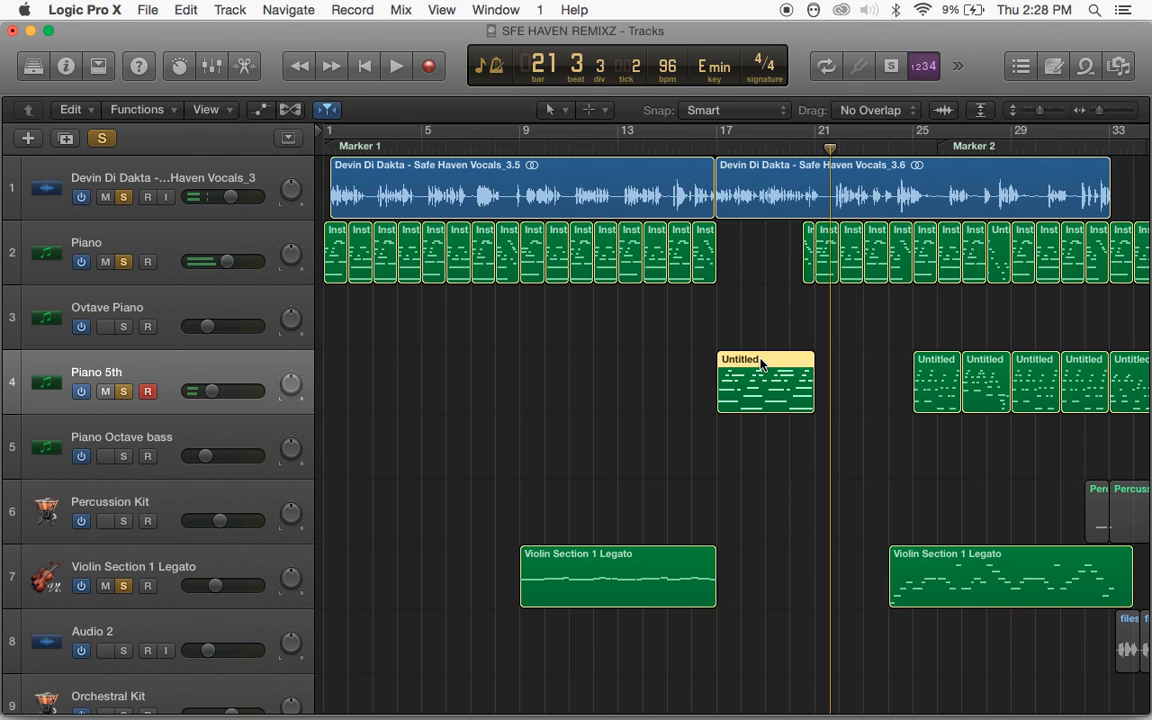
Add the CHoir track with the Inst 6 region to the solo and play from bar 17 to about bar 21
{"action": "scroll", "coordinate": [760, 363], "scroll_direction": "down", "scroll_amount": 10}
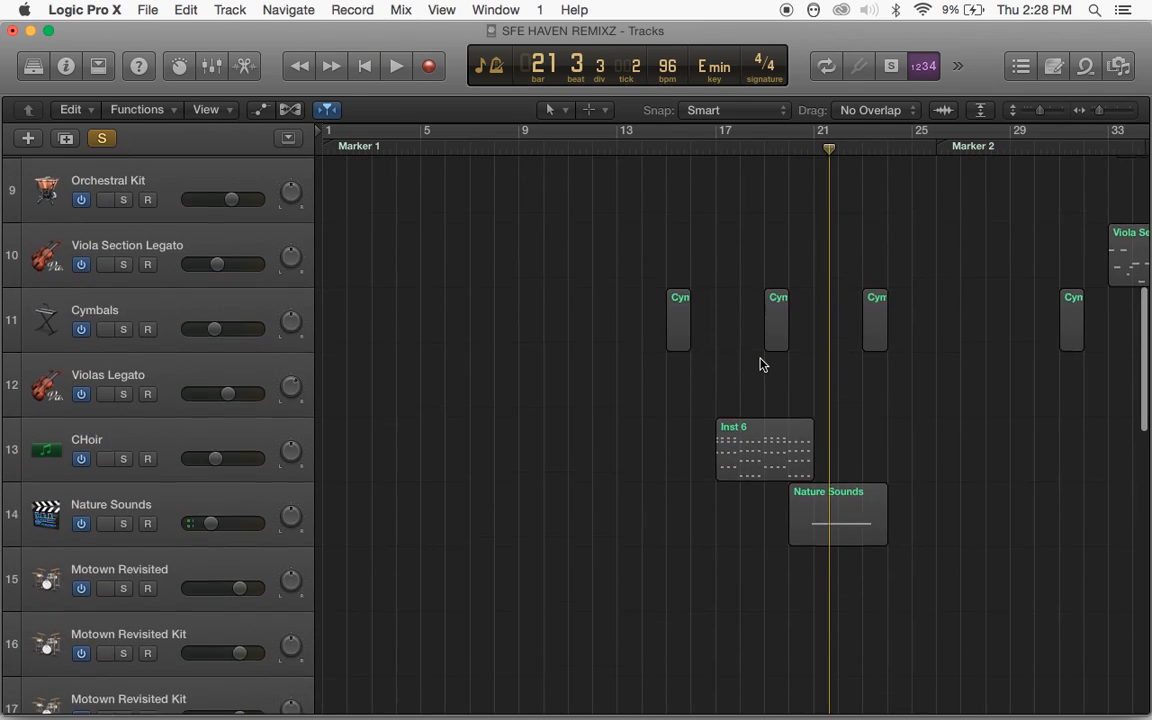
{"action": "scroll", "coordinate": [760, 363], "scroll_direction": "up", "scroll_amount": 7}
{"action": "scroll", "coordinate": [760, 363], "scroll_direction": "down", "scroll_amount": 7}
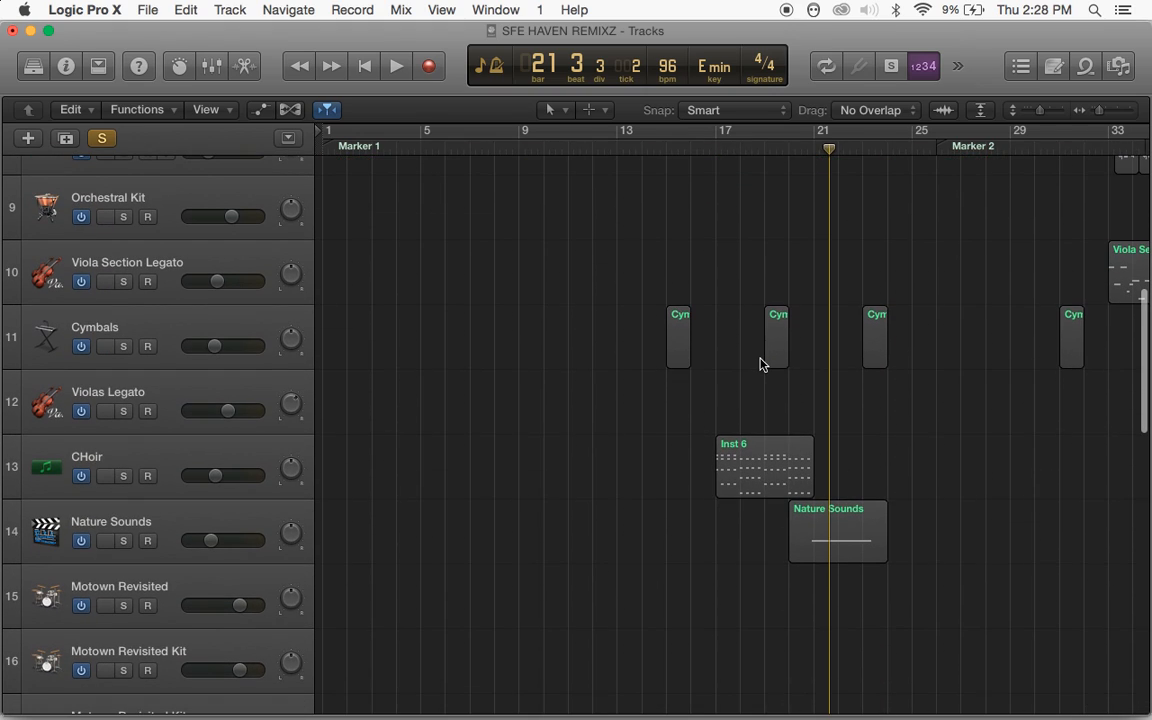
{"action": "left_click", "coordinate": [712, 152]}
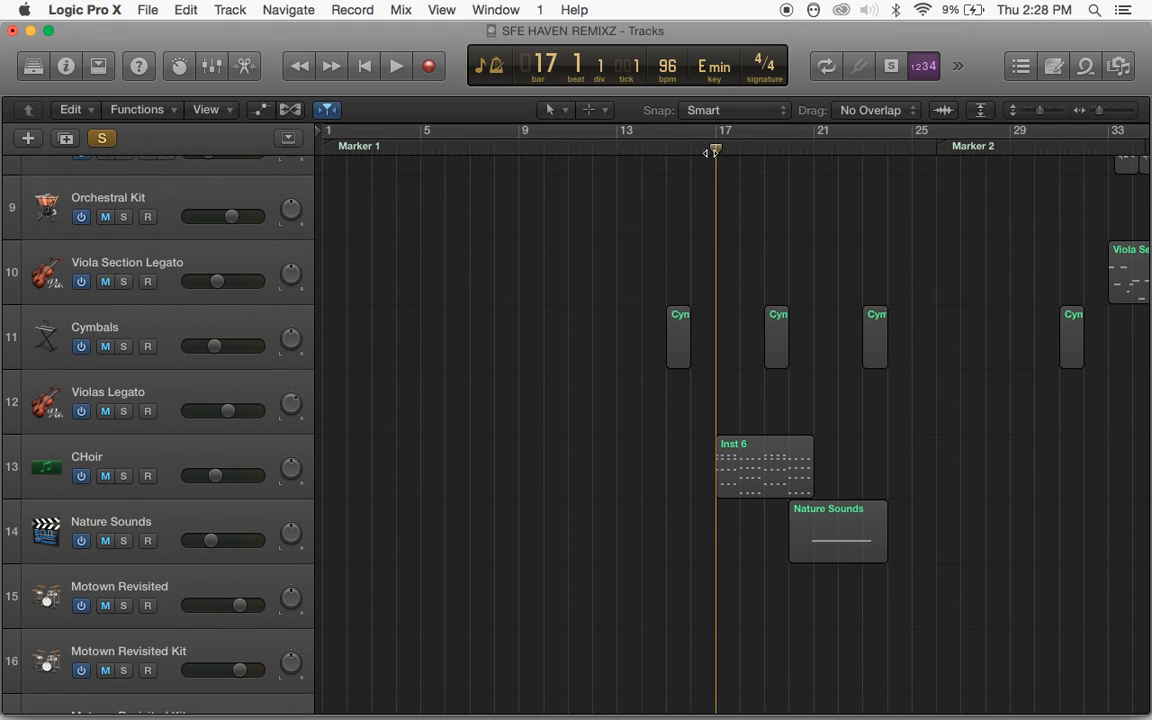
{"action": "left_click", "coordinate": [124, 477]}
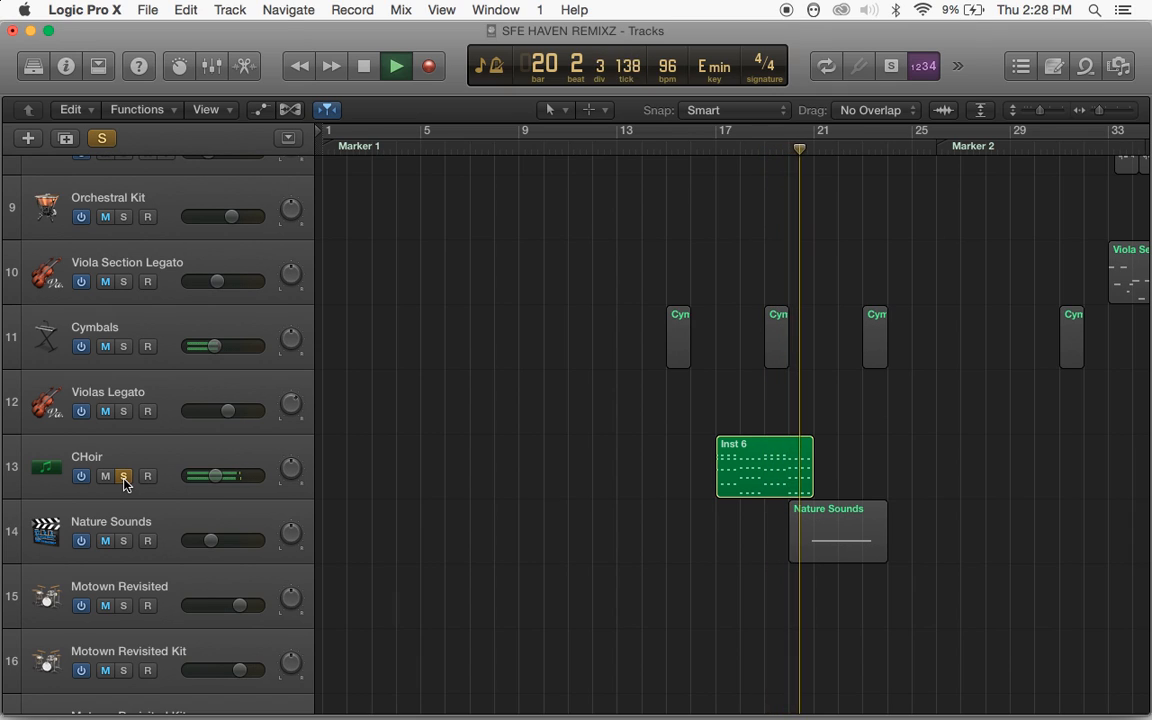
{"action": "key", "text": "space"}
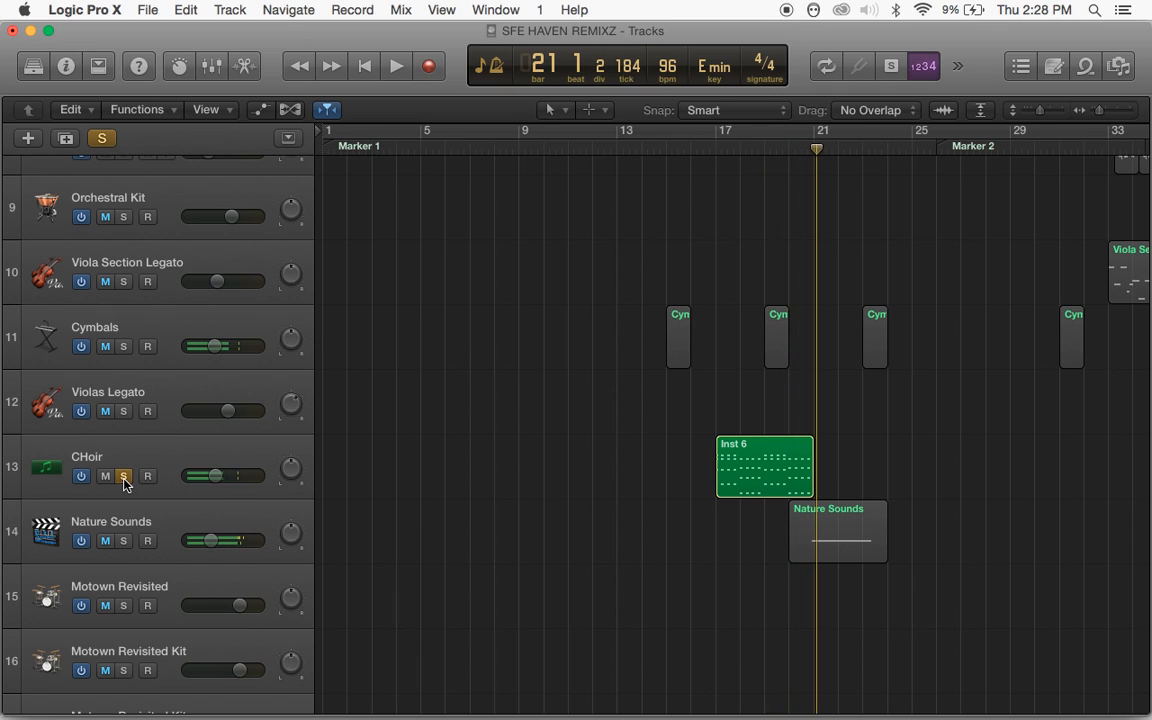
Solo the horns track as well and play its phrase from bar 17 to about bar 21
{"action": "scroll", "coordinate": [816, 591], "scroll_direction": "down", "scroll_amount": 10}
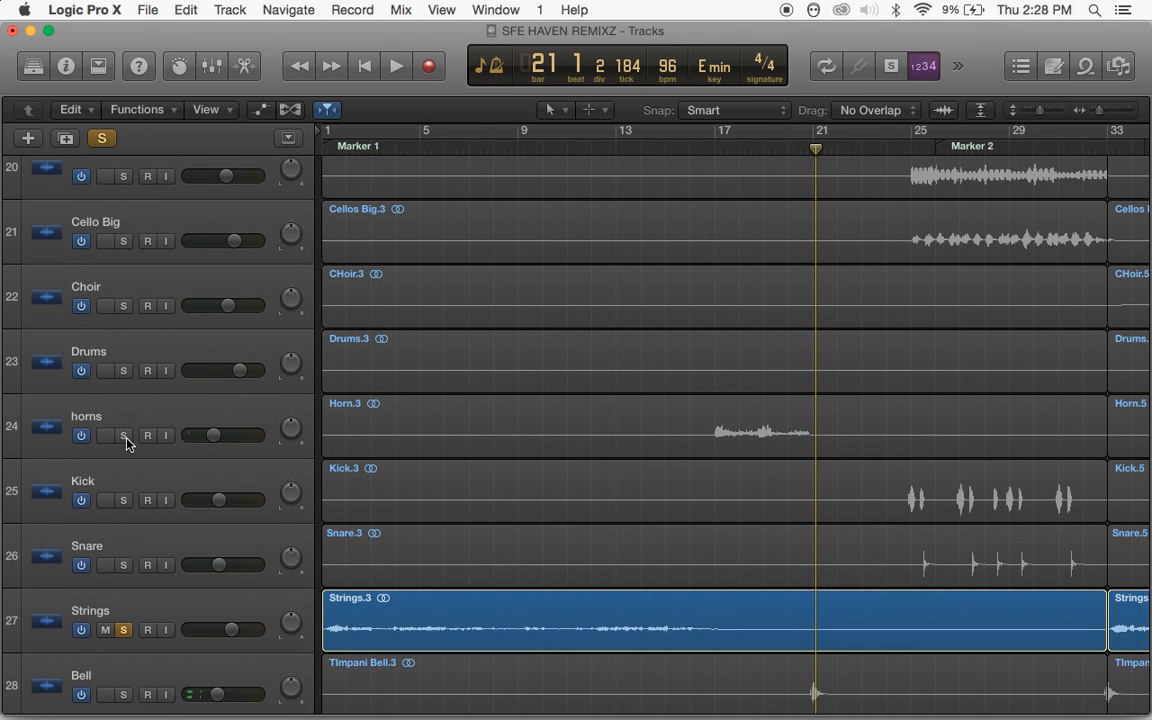
{"action": "left_click", "coordinate": [124, 436]}
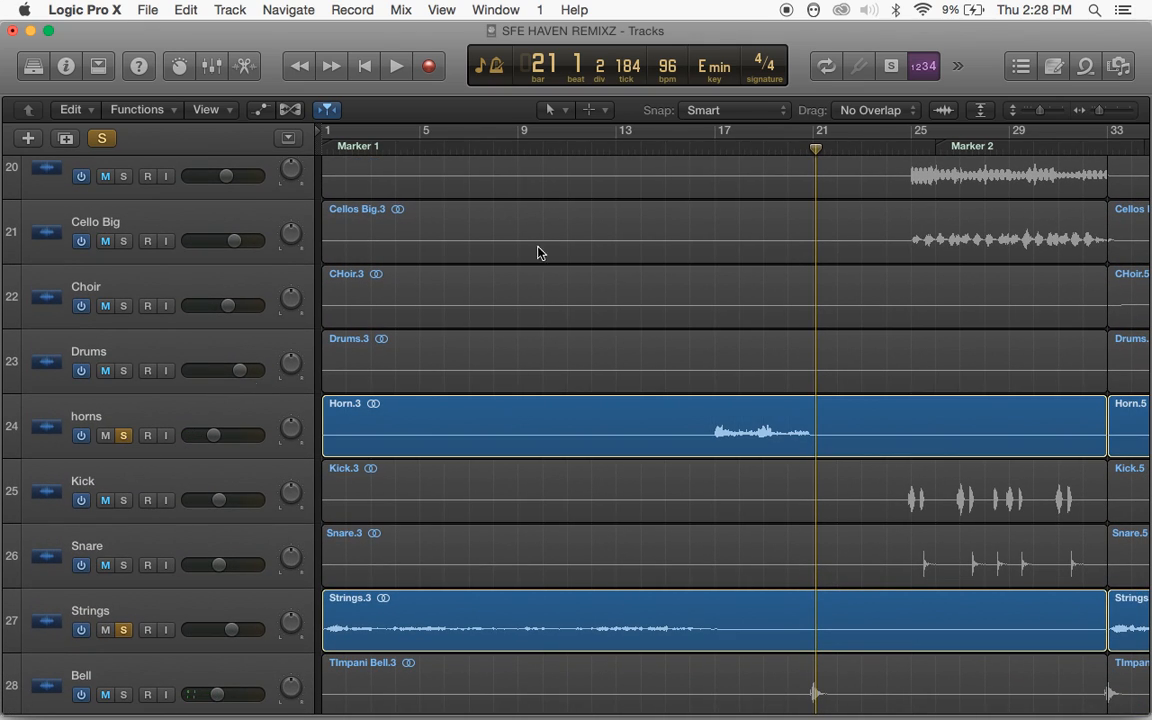
{"action": "left_click", "coordinate": [705, 149]}
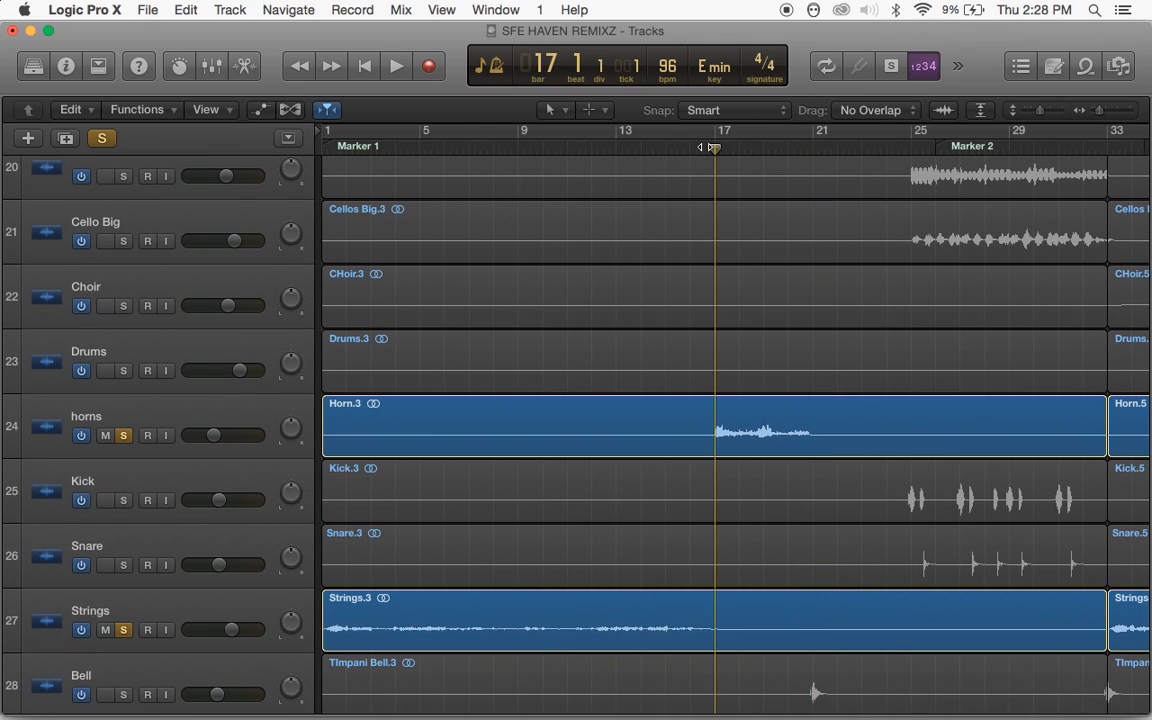
{"action": "key", "text": "space"}
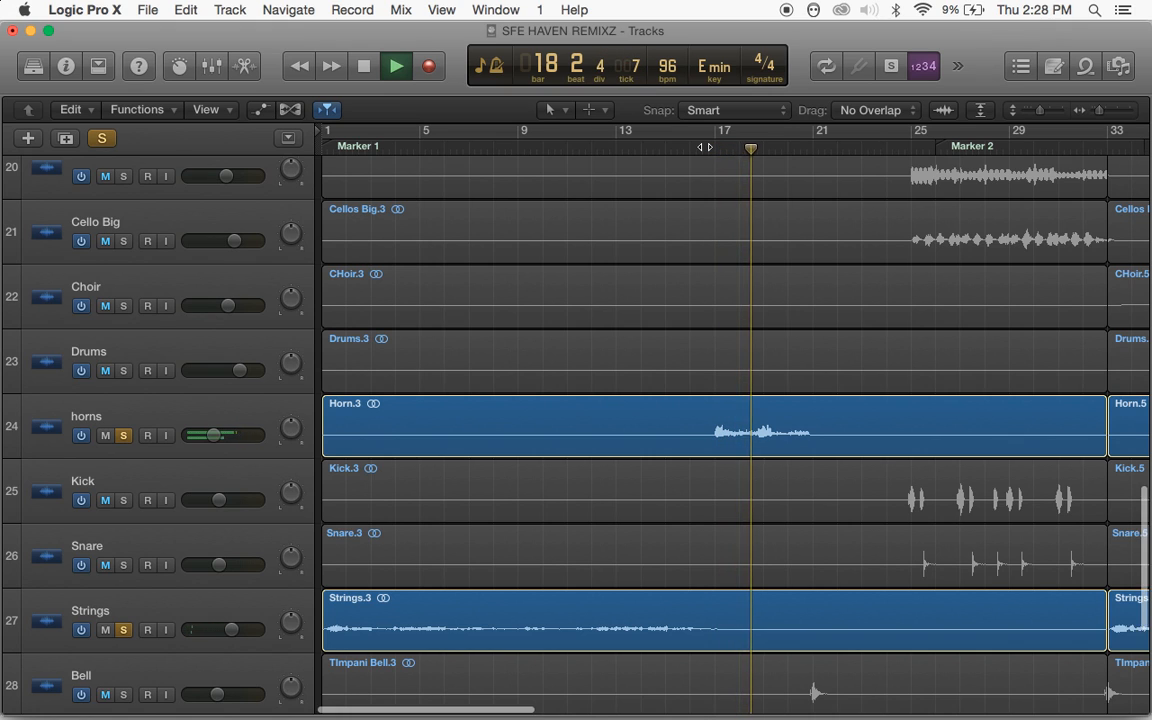
Add the Guitar 2 track to the soloed tracks and play from bar 16 to about bar 19
{"action": "scroll", "coordinate": [705, 147], "scroll_direction": "down", "scroll_amount": 5}
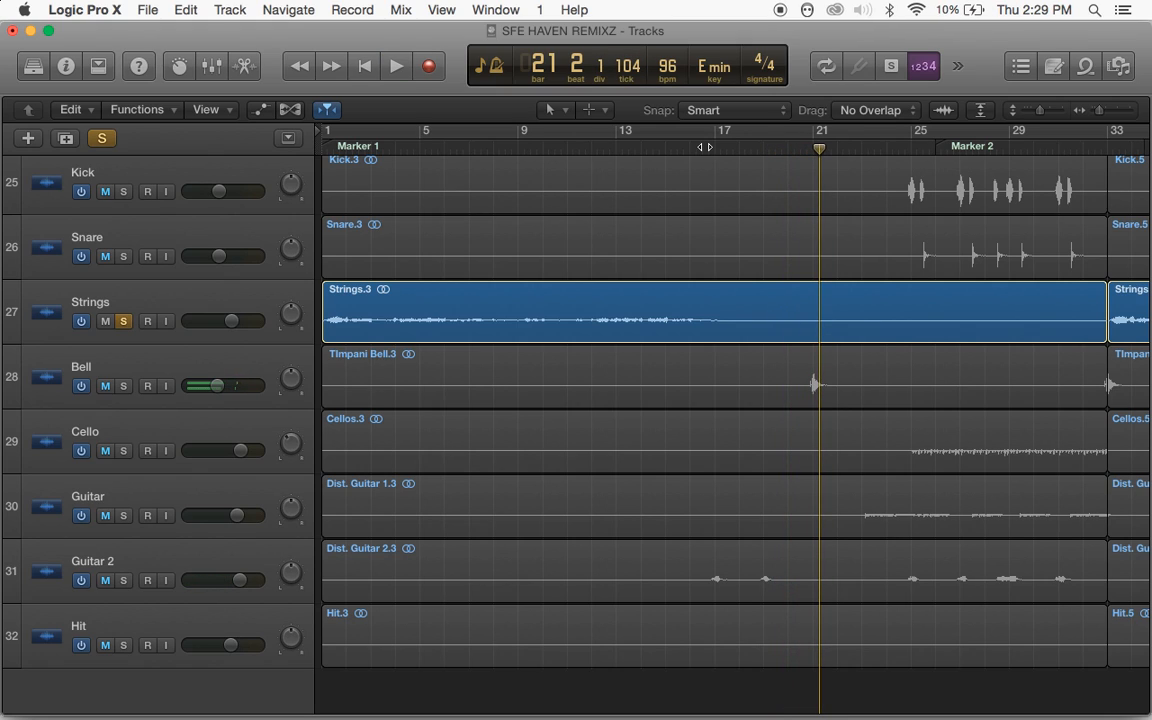
{"action": "left_click", "coordinate": [699, 147]}
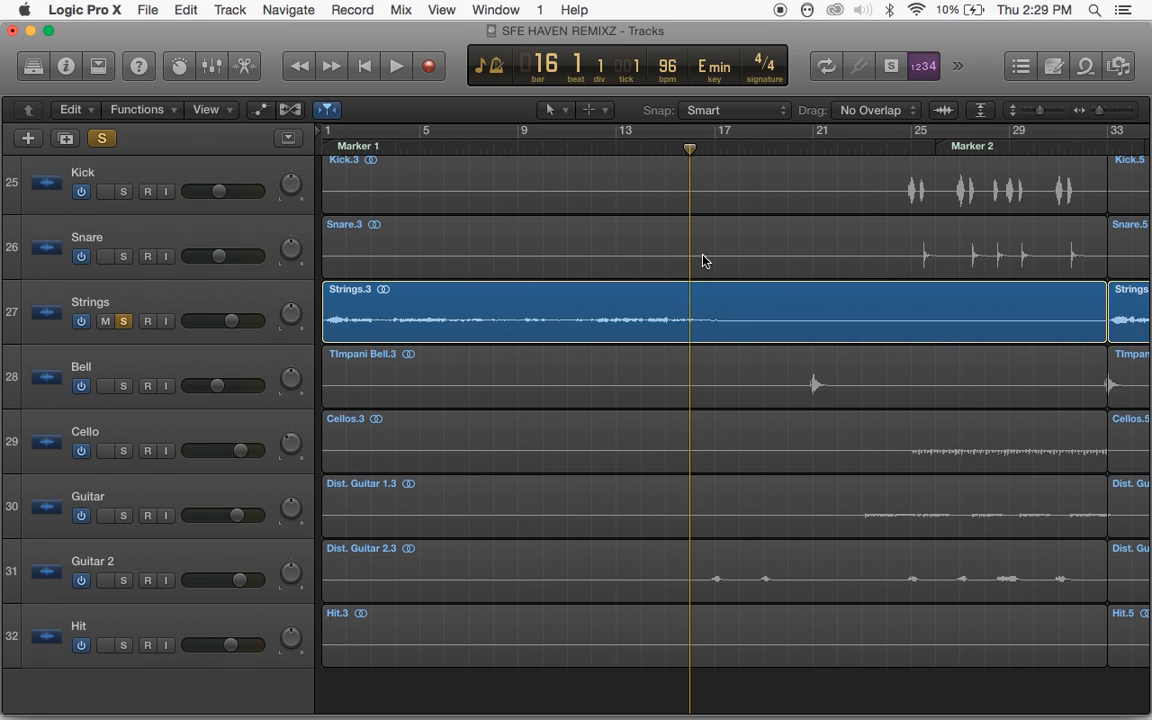
{"action": "left_click", "coordinate": [123, 581]}
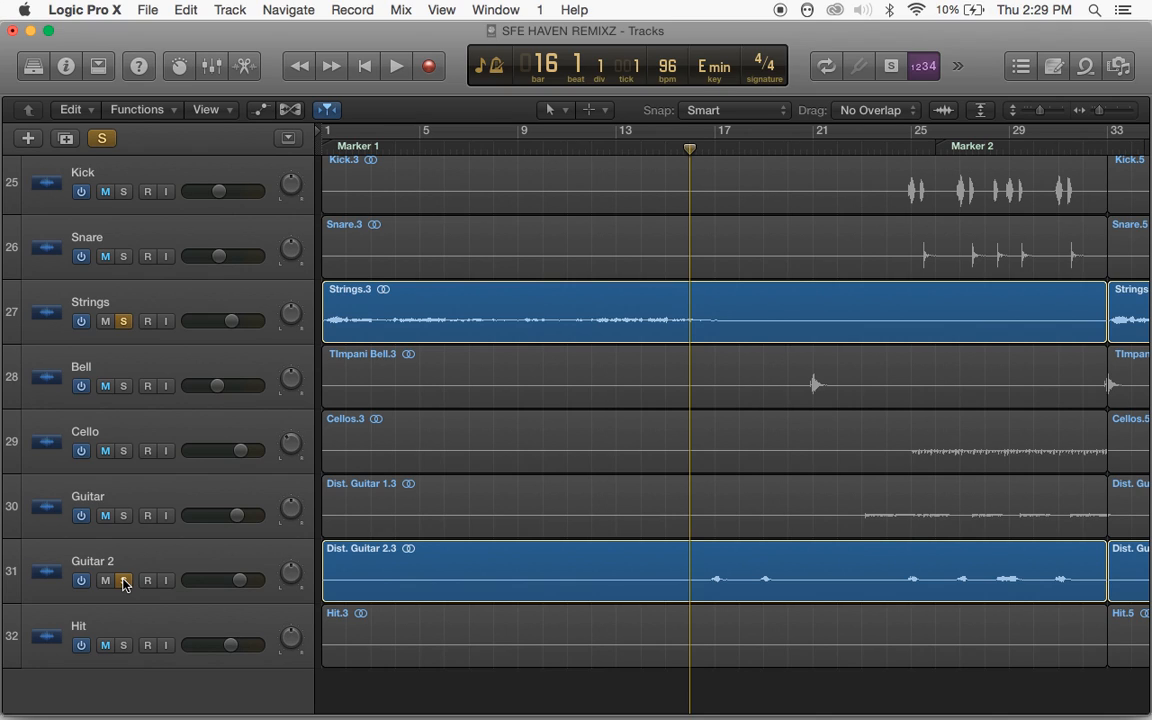
{"action": "key", "text": "space"}
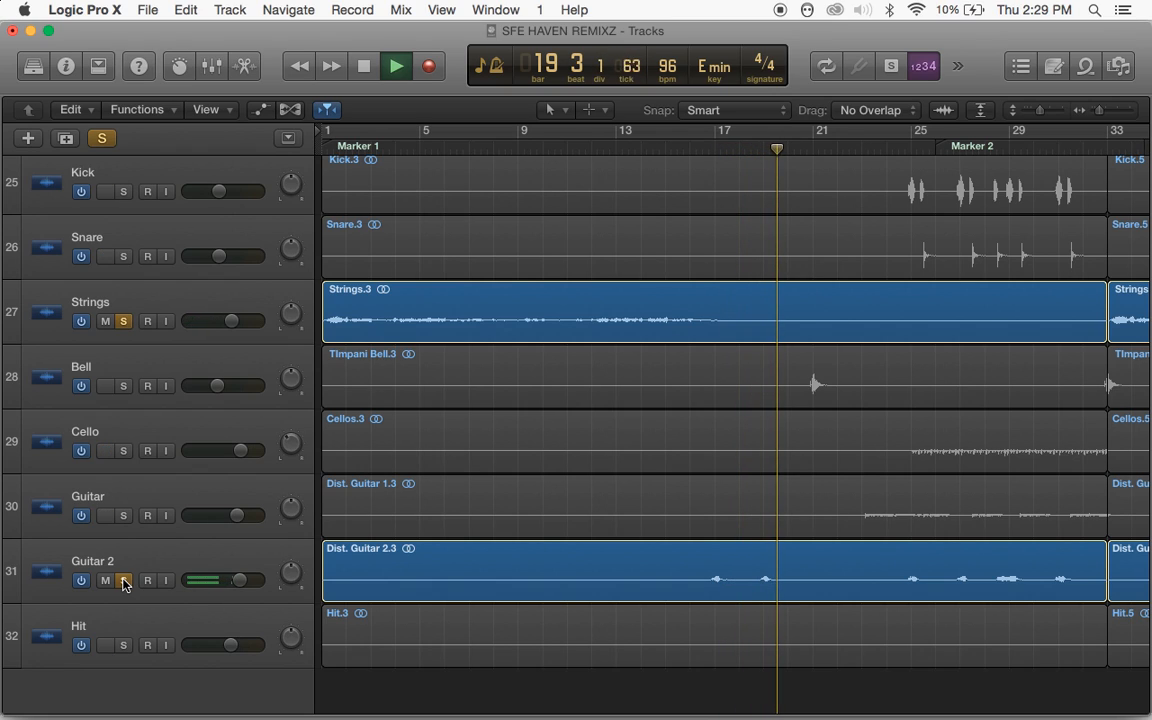
{"action": "key", "text": "space"}
Solo the Bell track too and continue playback from bar 19 through its hit at bar 21
{"action": "scroll", "coordinate": [123, 585], "scroll_direction": "up", "scroll_amount": 2}
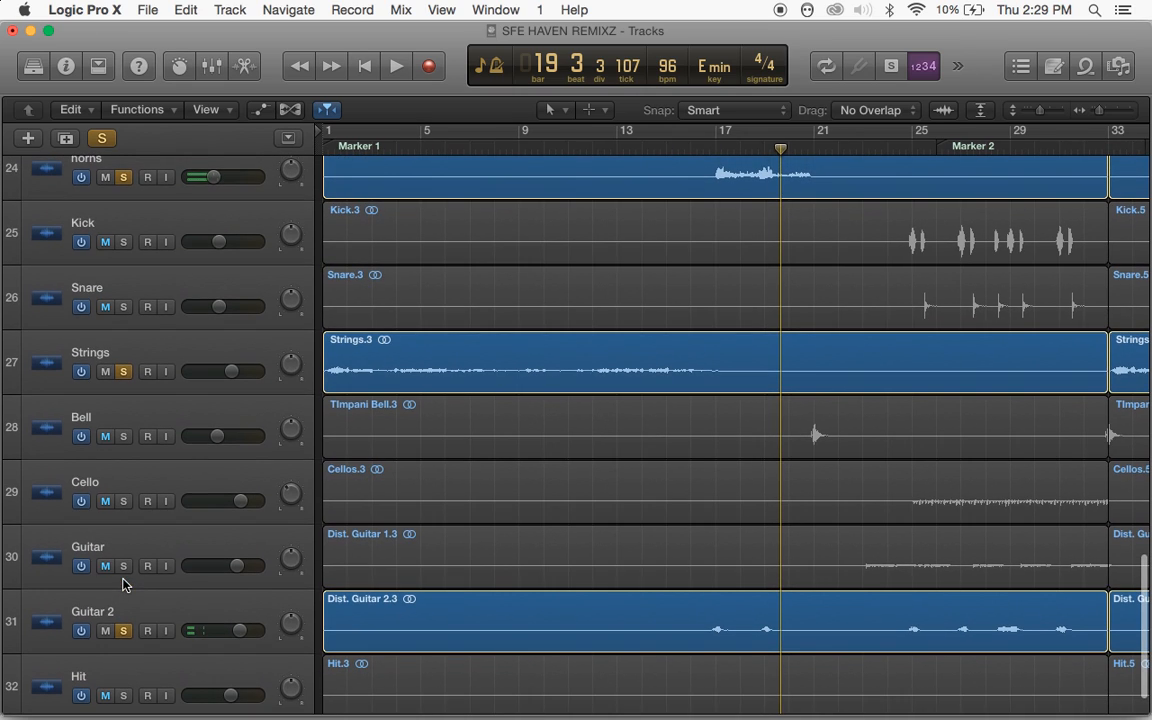
{"action": "left_click", "coordinate": [124, 437]}
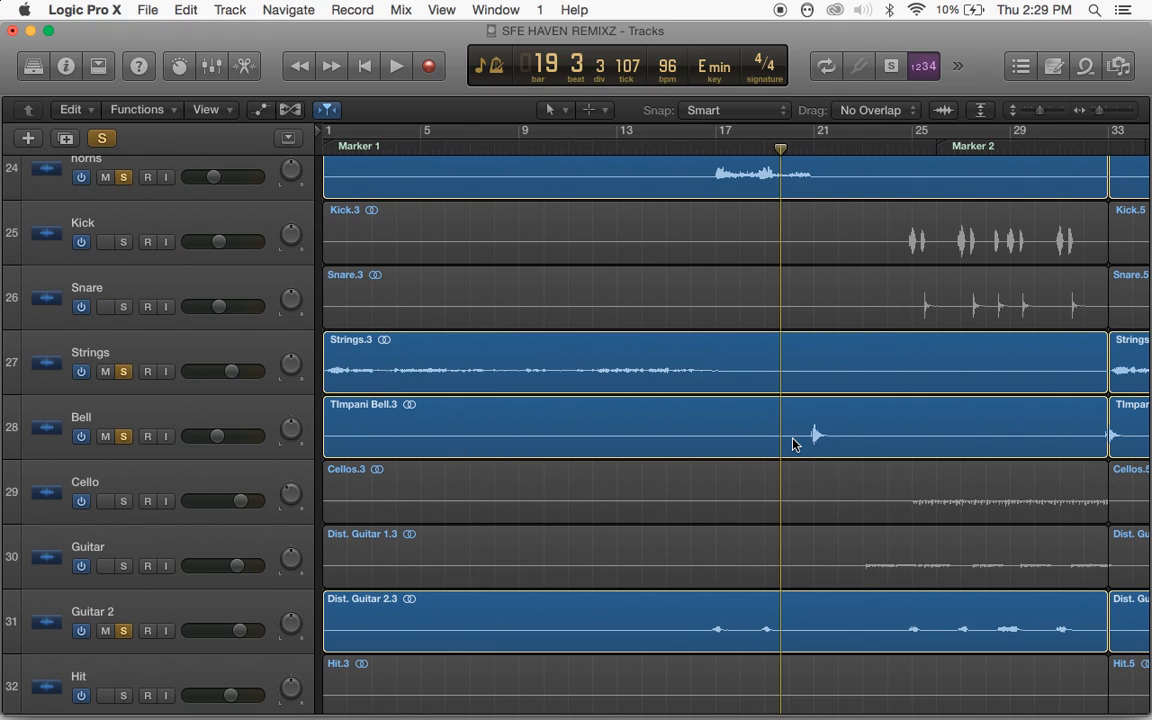
{"action": "key", "text": "space"}
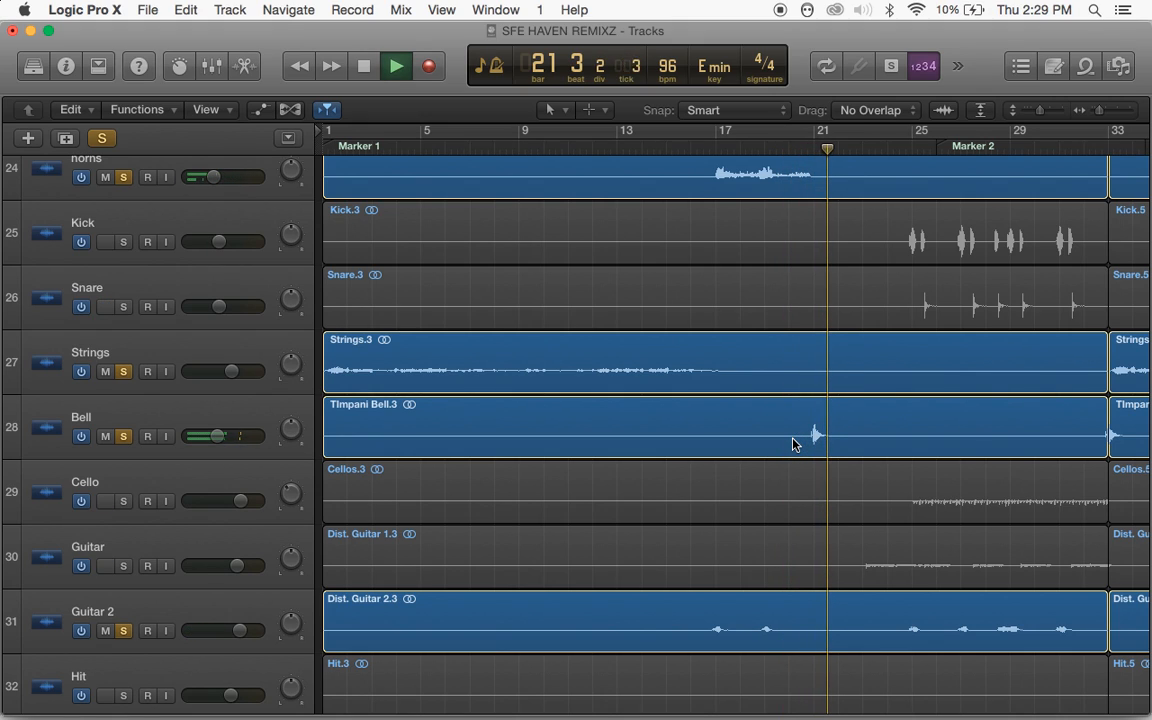
Add the Nature Sounds track to the solo and play its region from bar 20 to about bar 22
{"action": "scroll", "coordinate": [816, 349], "scroll_direction": "up", "scroll_amount": 15}
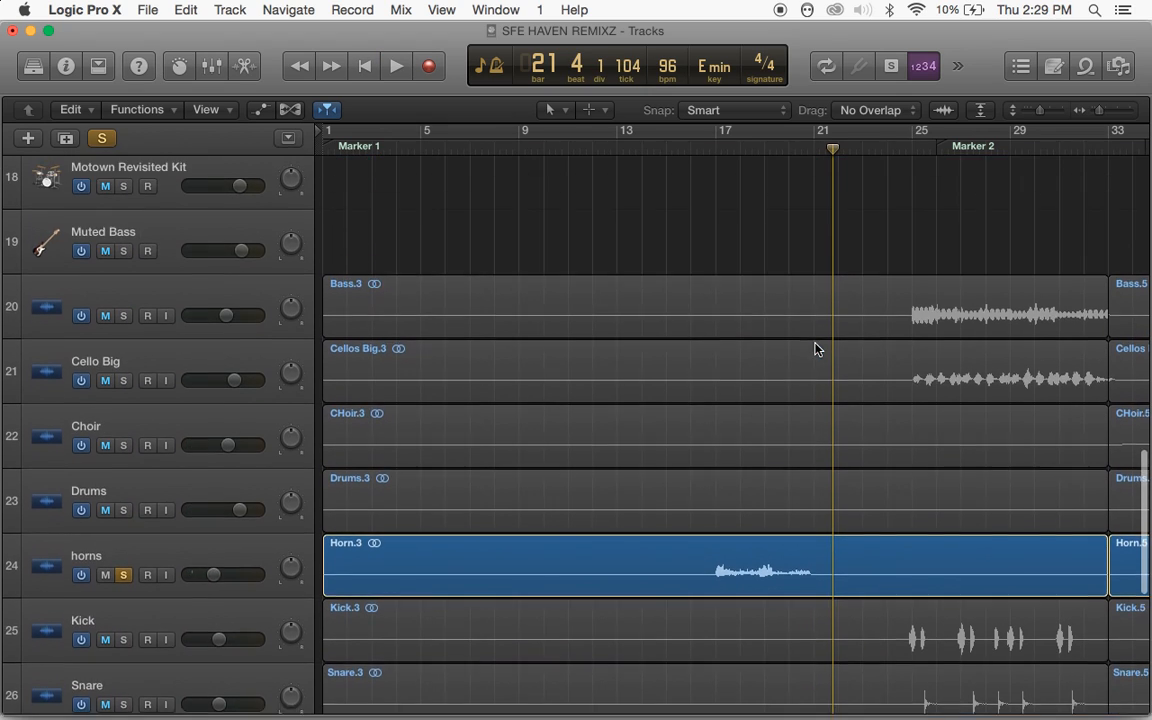
{"action": "scroll", "coordinate": [816, 349], "scroll_direction": "up", "scroll_amount": 5}
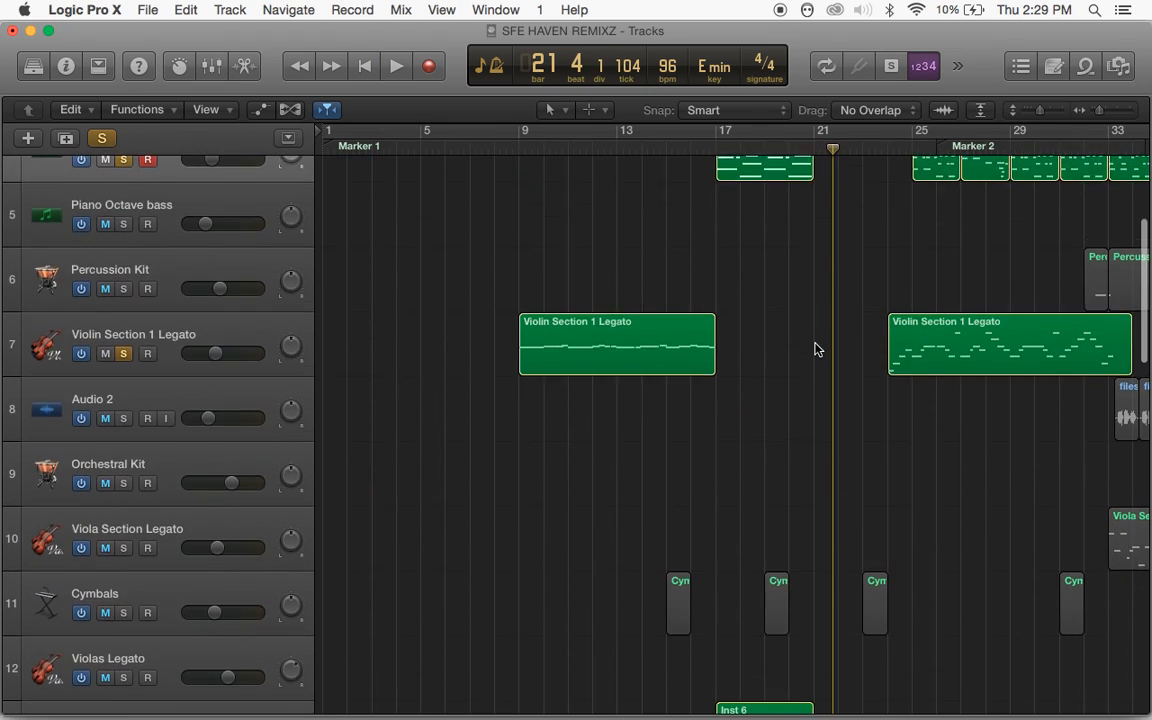
{"action": "scroll", "coordinate": [815, 360], "scroll_direction": "down", "scroll_amount": 2}
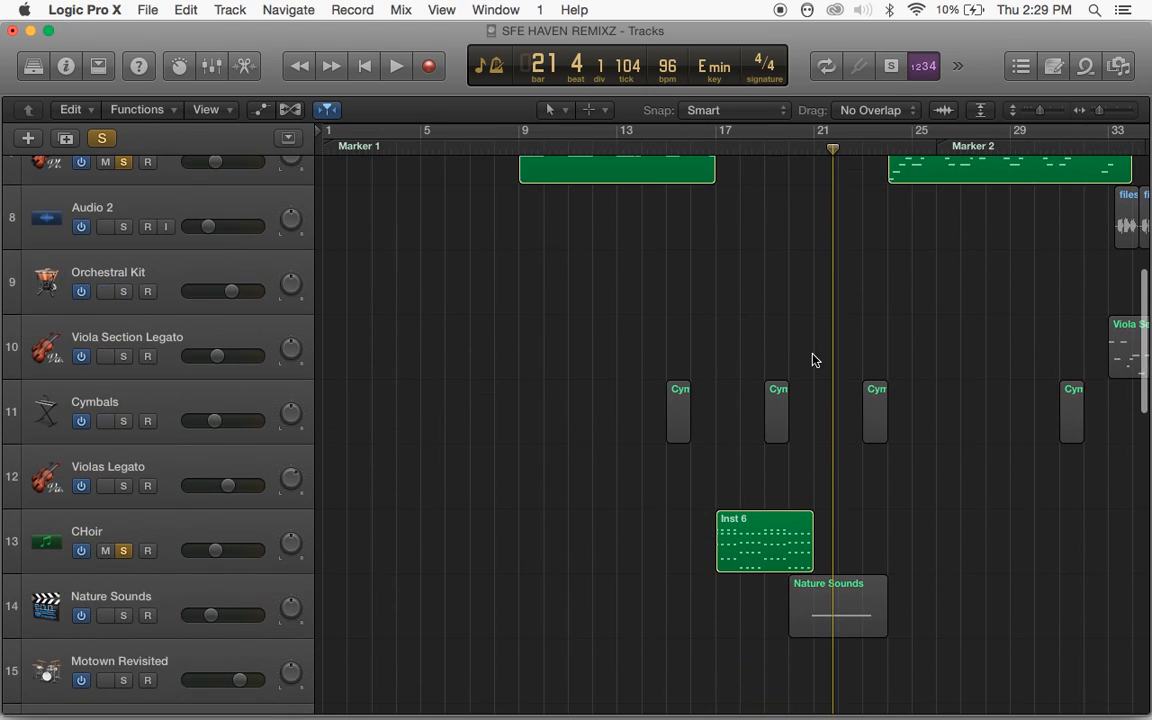
{"action": "left_click", "coordinate": [797, 148]}
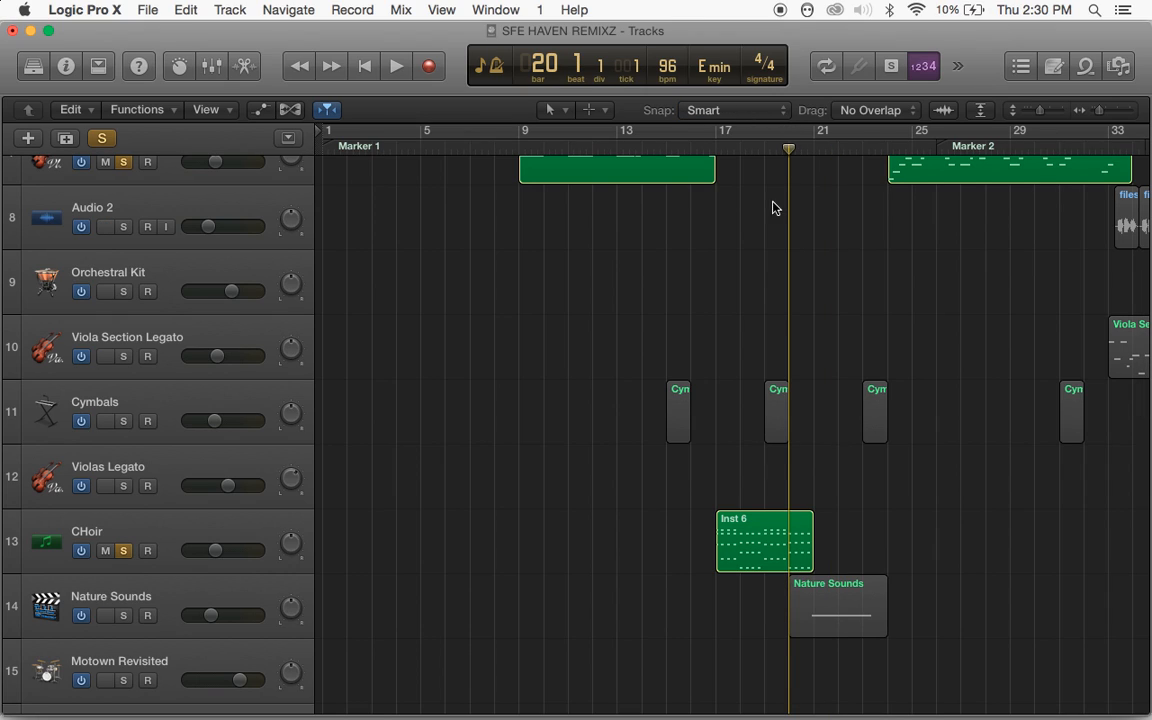
{"action": "left_click", "coordinate": [124, 616]}
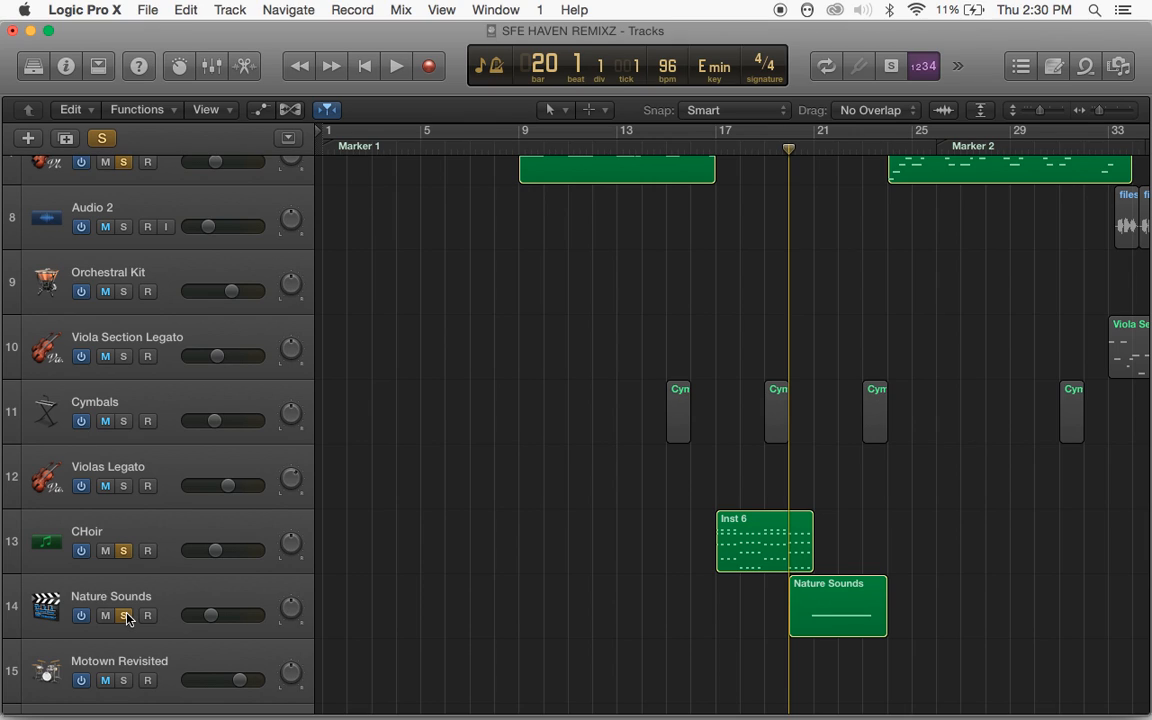
{"action": "key", "text": "space"}
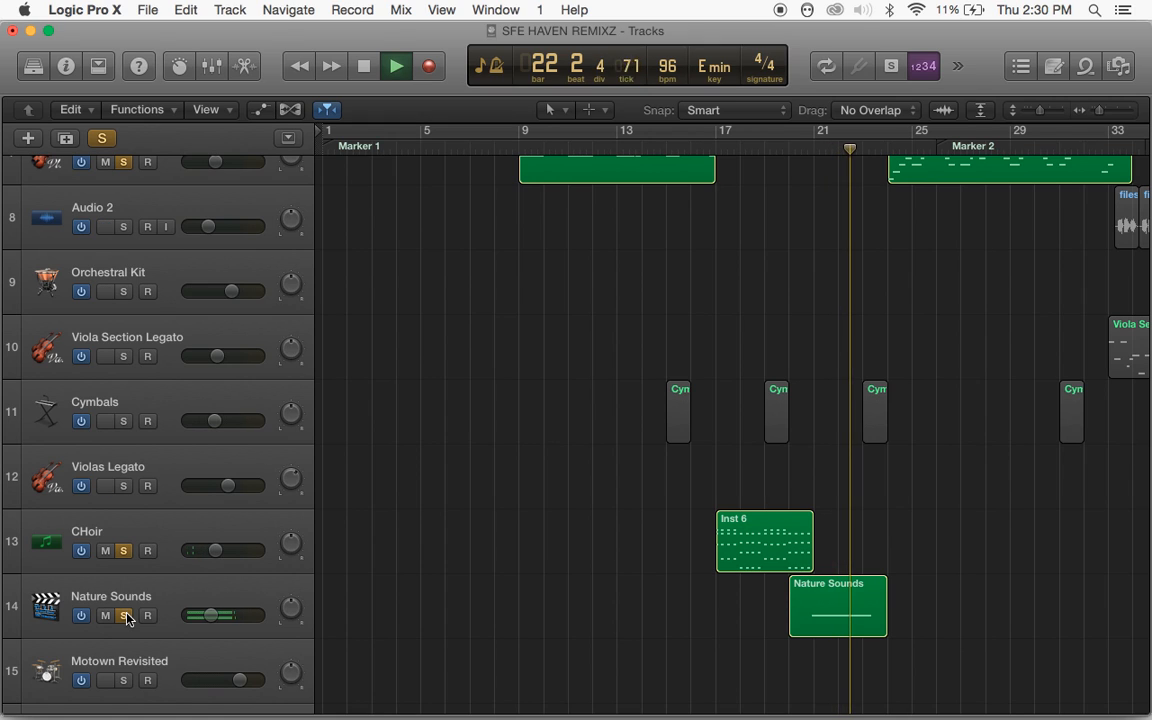
{"action": "key", "text": "space"}
Solo the Cymbals track as well and play its first region, from bar 14 to about bar 17
{"action": "scroll", "coordinate": [127, 619], "scroll_direction": "up", "scroll_amount": 3}
{"action": "scroll", "coordinate": [127, 619], "scroll_direction": "down", "scroll_amount": 3}
{"action": "scroll", "coordinate": [127, 619], "scroll_direction": "down", "scroll_amount": 1}
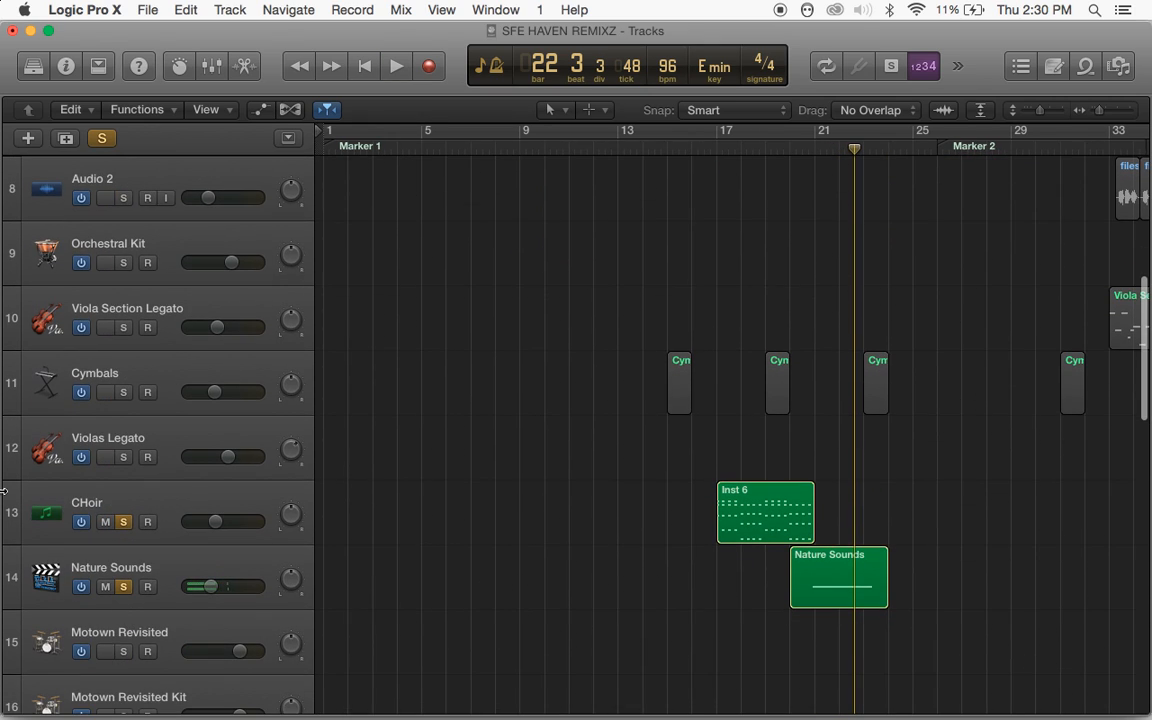
{"action": "left_click", "coordinate": [640, 148]}
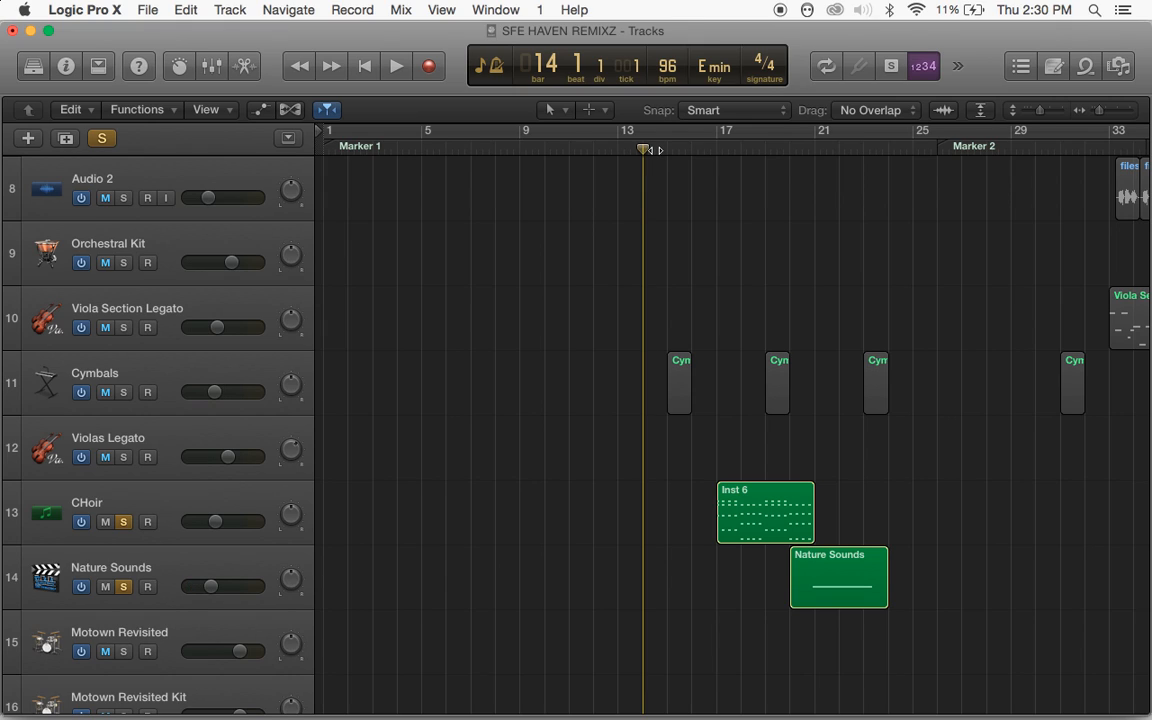
{"action": "key", "text": "space"}
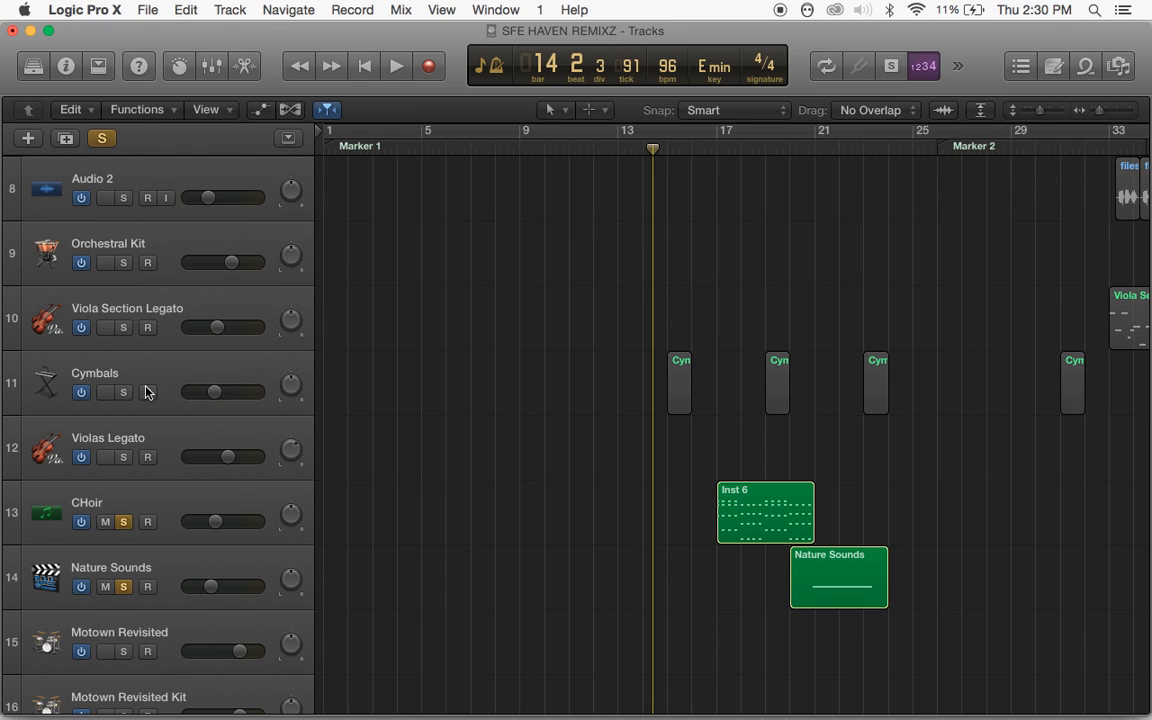
{"action": "left_click", "coordinate": [124, 393]}
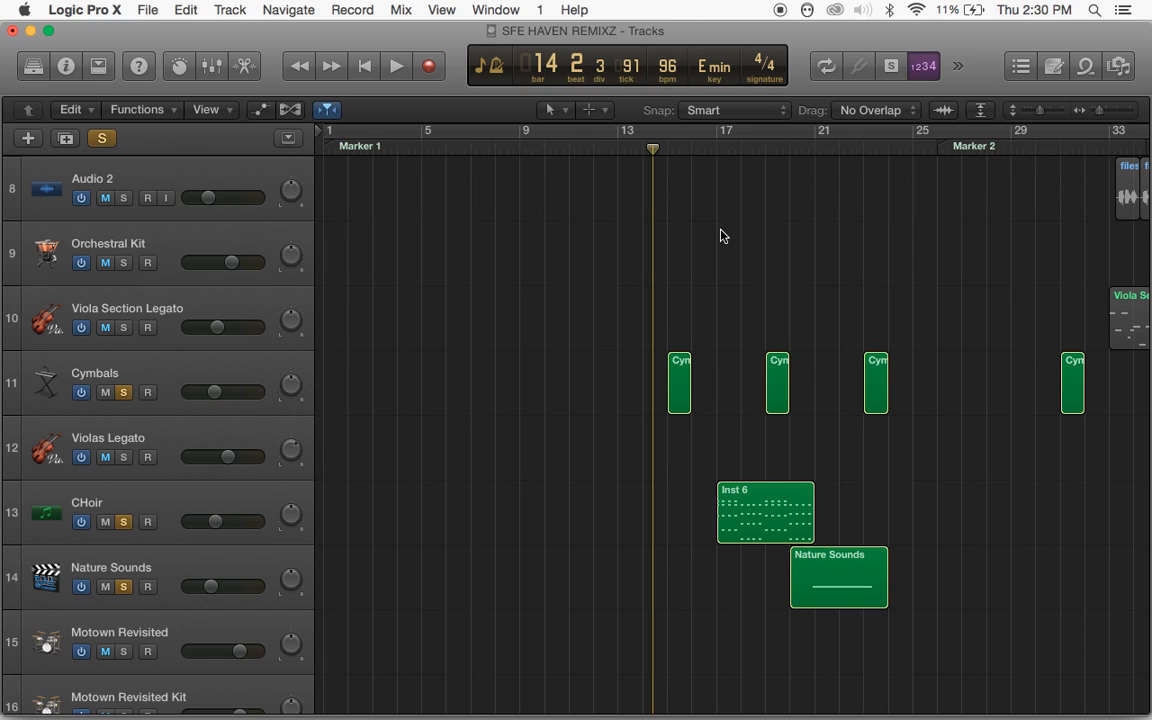
{"action": "key", "text": "space"}
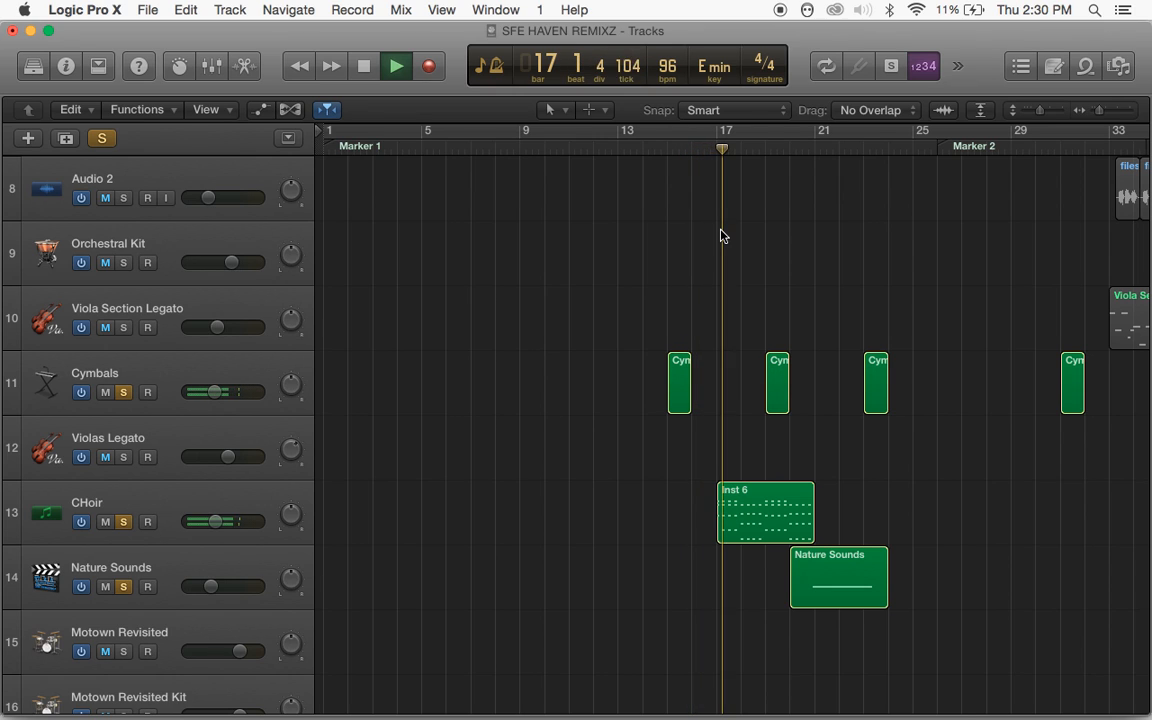
{"action": "key", "text": "space"}
Play the soloed tracks from just before the second Violin Section 1 Legato region to about bar 29
{"action": "scroll", "coordinate": [820, 394], "scroll_direction": "up", "scroll_amount": 5}
{"action": "scroll", "coordinate": [820, 394], "scroll_direction": "down", "scroll_amount": 15}
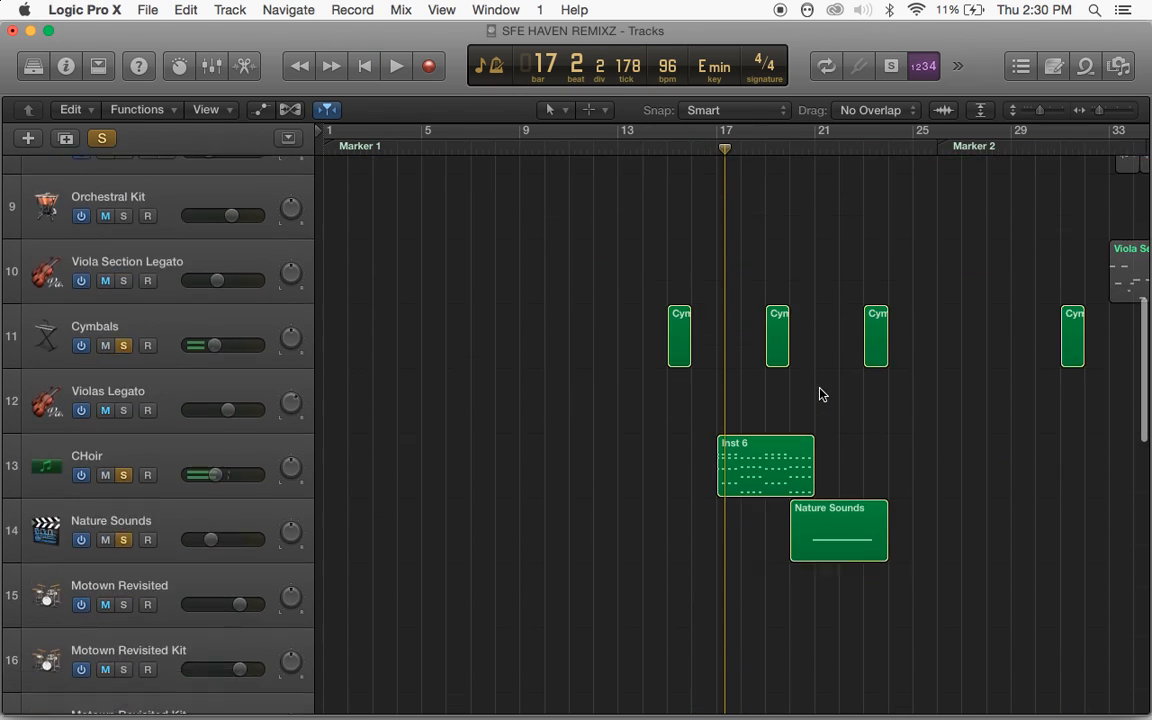
{"action": "scroll", "coordinate": [840, 324], "scroll_direction": "down", "scroll_amount": 4}
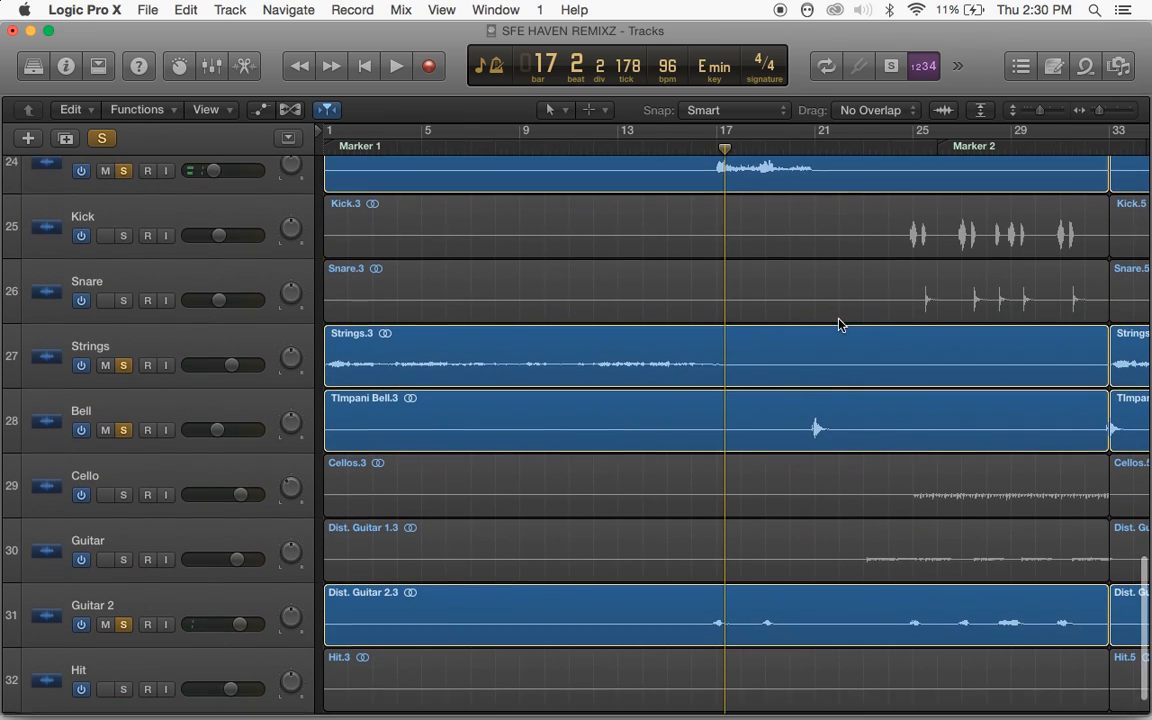
{"action": "scroll", "coordinate": [840, 324], "scroll_direction": "right", "scroll_amount": 3}
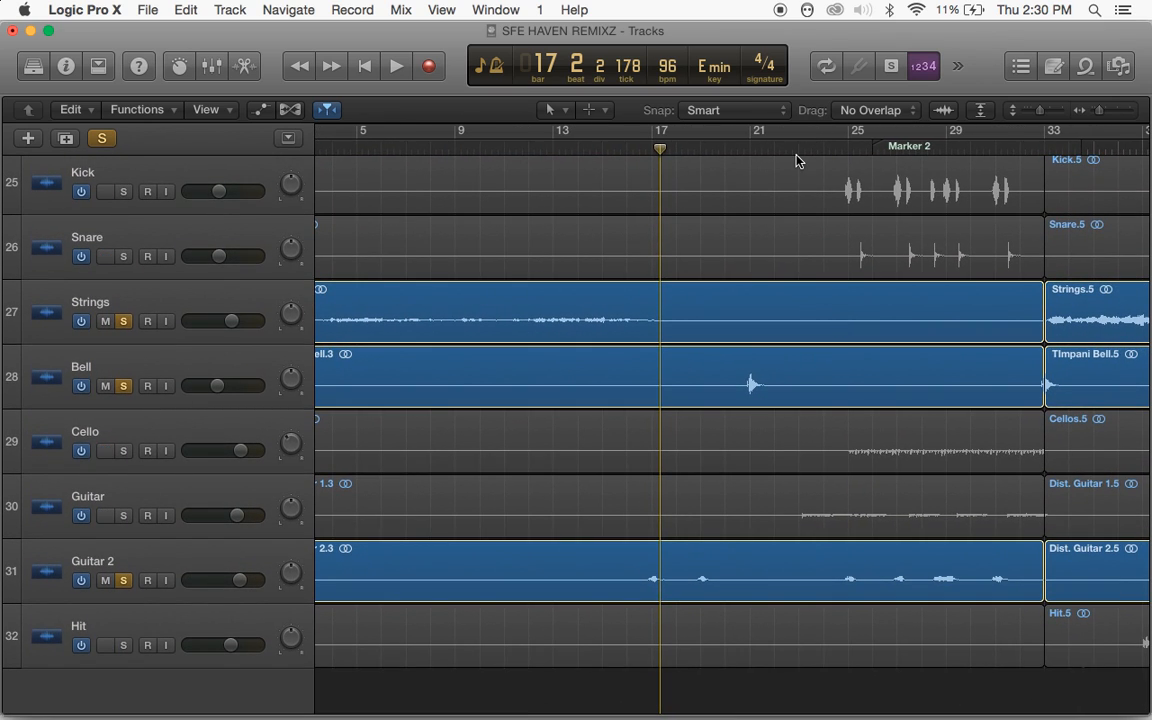
{"action": "scroll", "coordinate": [840, 456], "scroll_direction": "up", "scroll_amount": 8}
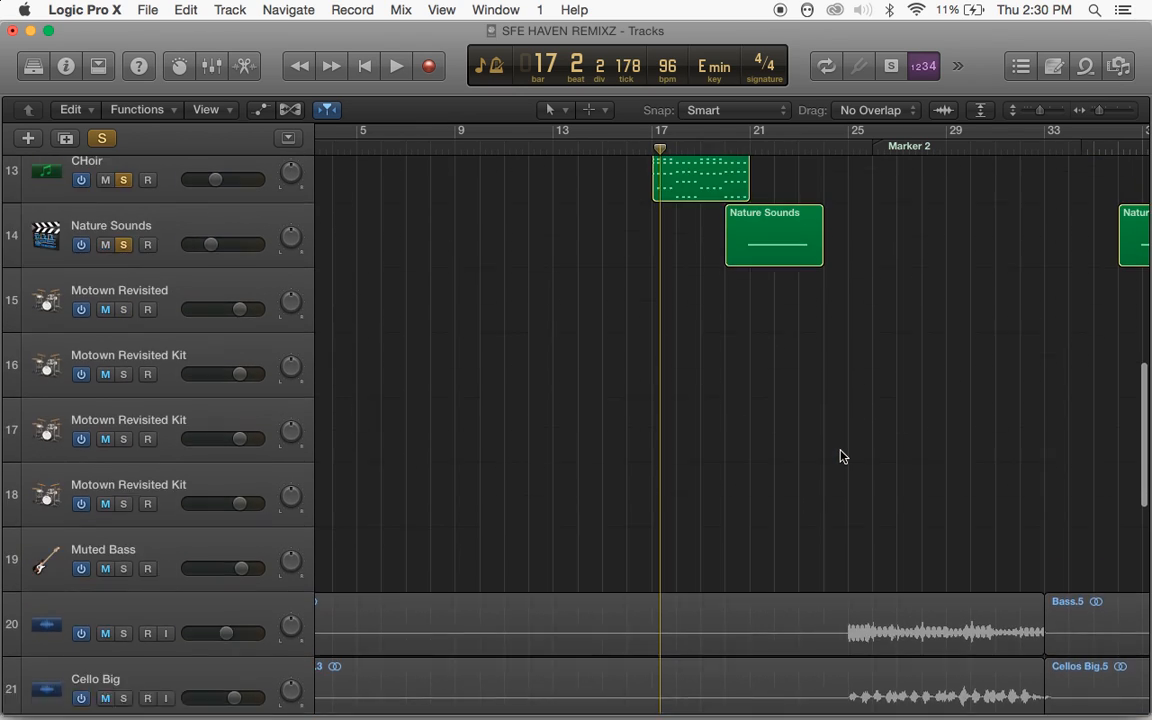
{"action": "scroll", "coordinate": [840, 456], "scroll_direction": "up", "scroll_amount": 7}
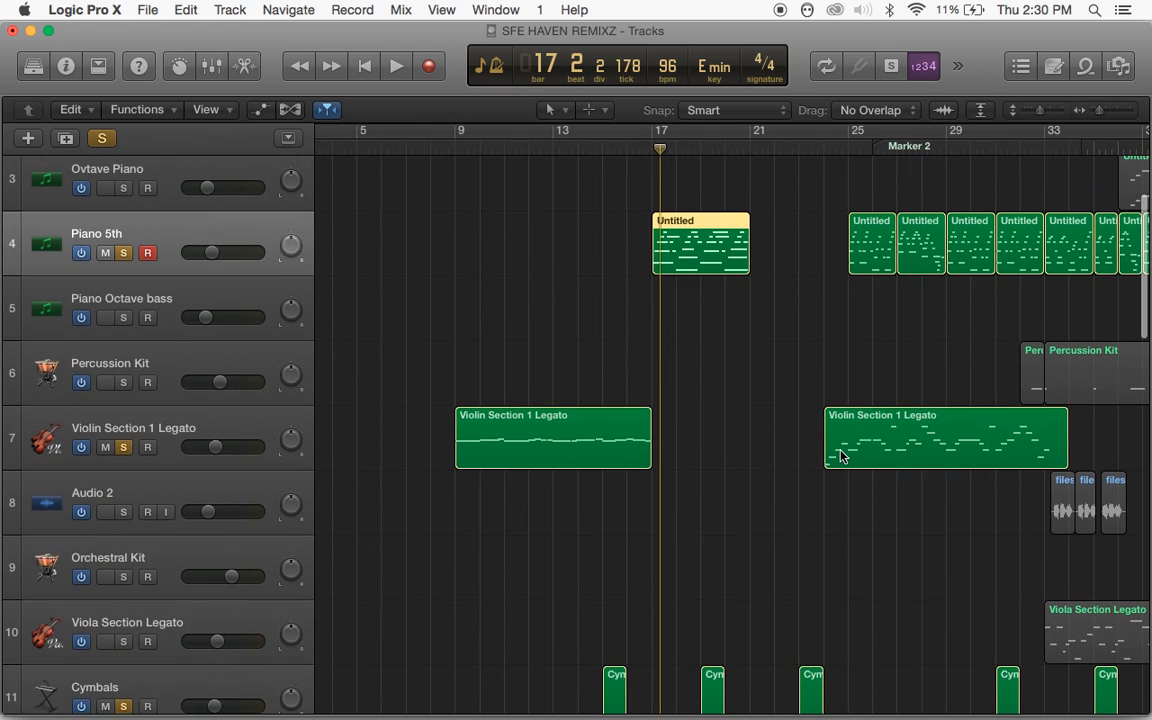
{"action": "left_click", "coordinate": [825, 147]}
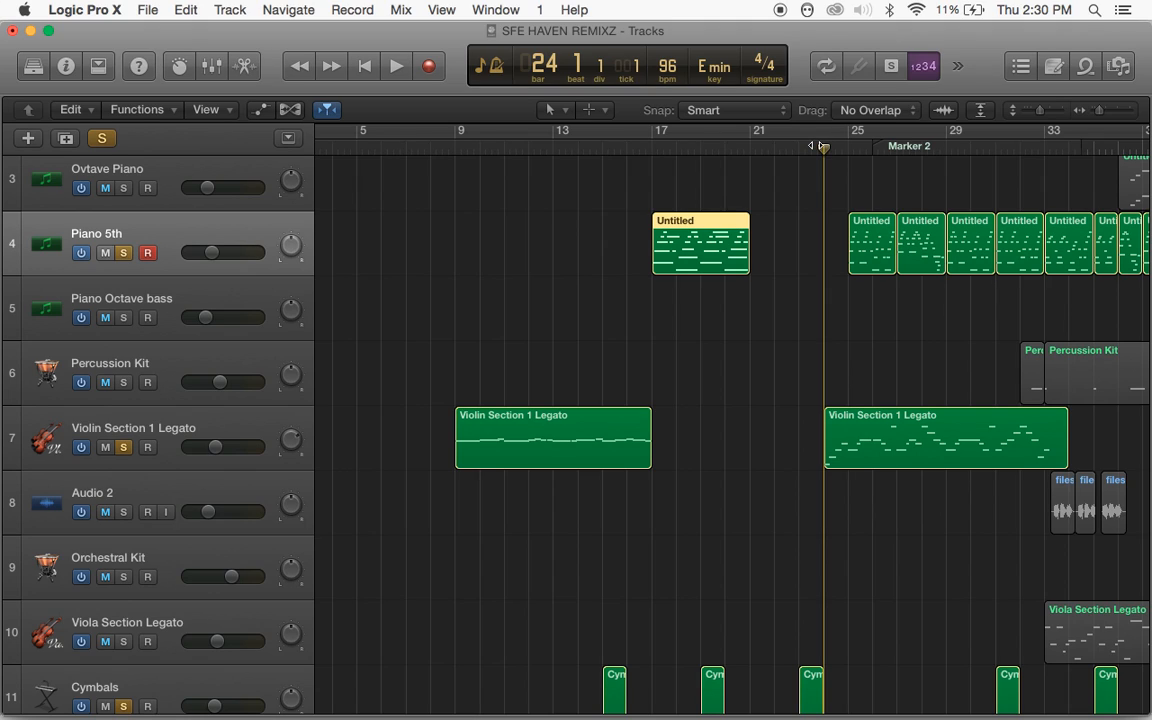
{"action": "left_click", "coordinate": [804, 147]}
{"action": "key", "text": "space"}
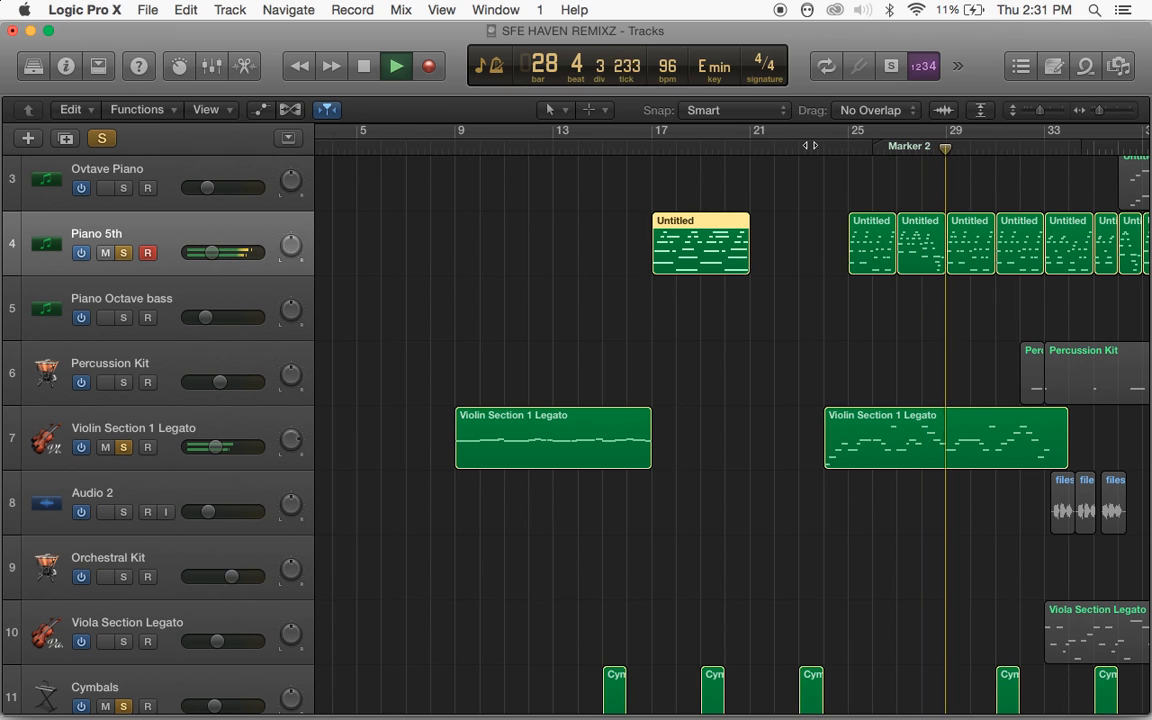
{"action": "key", "text": "space"}
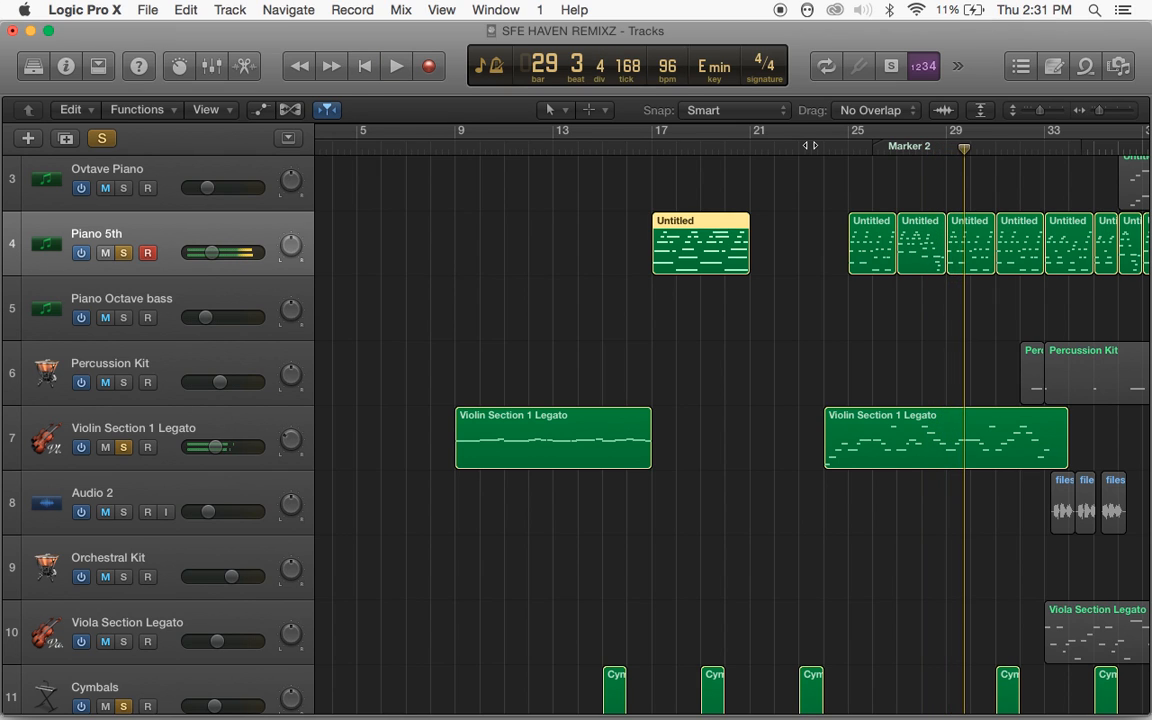
Add the Guitar track to the solo and play from shortly before its part begins, around bar 22, to bar 33
{"action": "scroll", "coordinate": [908, 314], "scroll_direction": "down", "scroll_amount": 15}
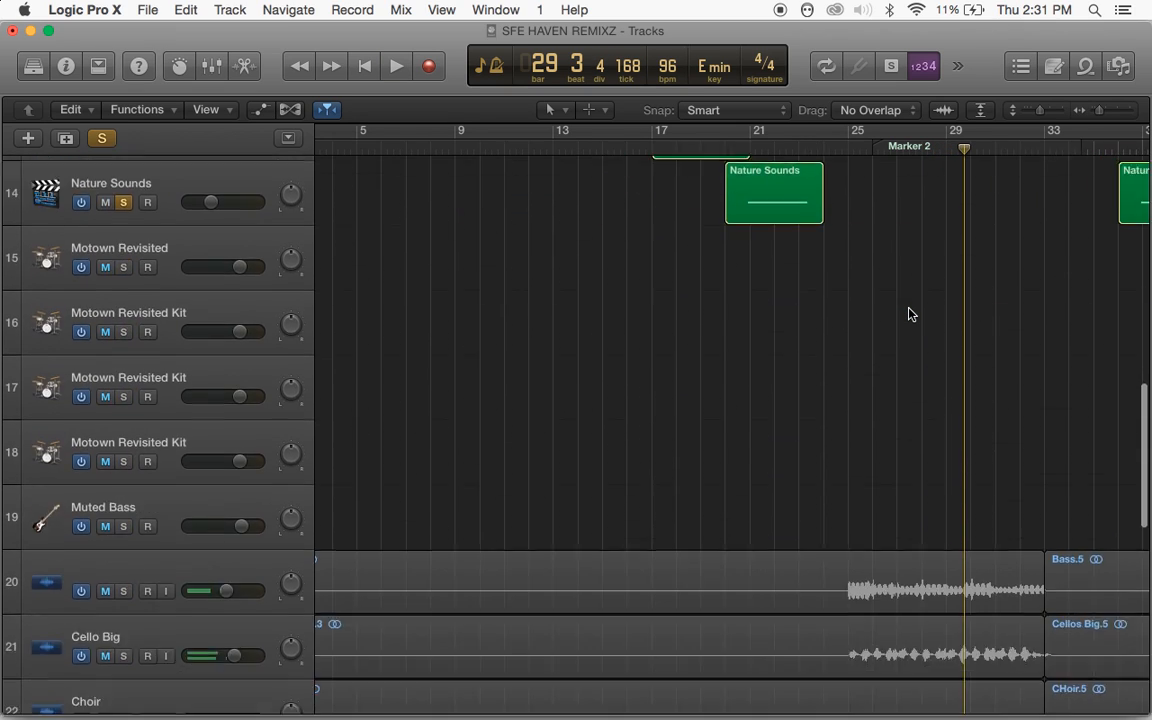
{"action": "scroll", "coordinate": [908, 314], "scroll_direction": "down", "scroll_amount": 2}
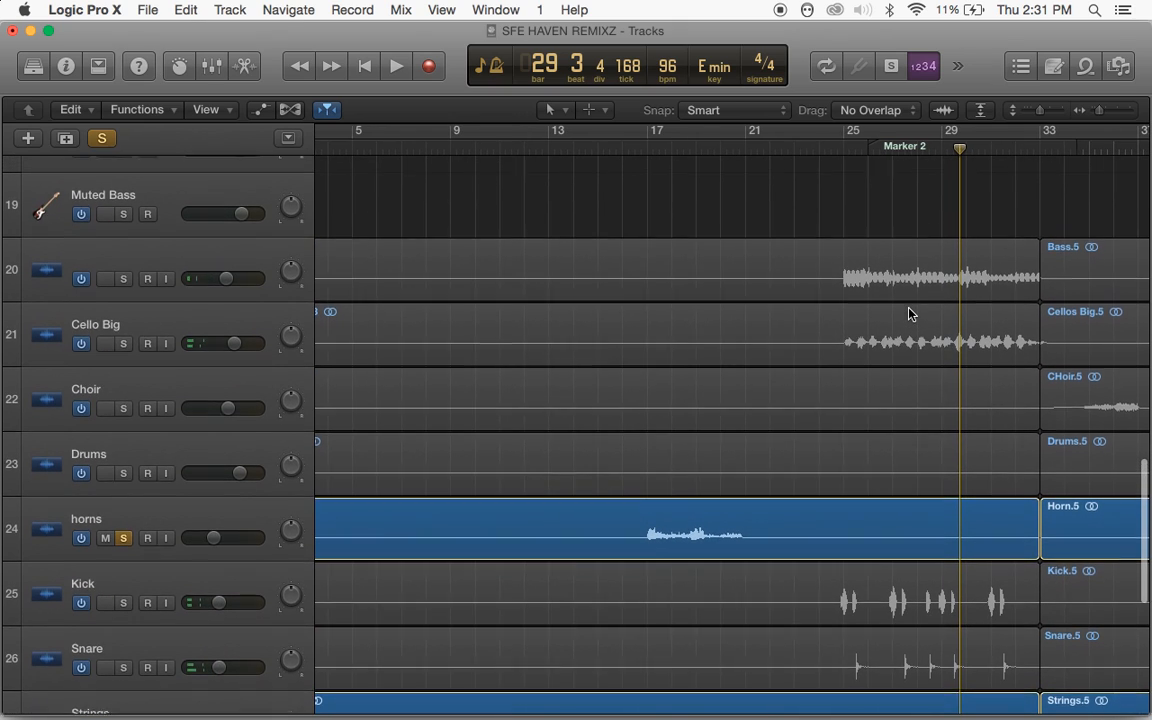
{"action": "scroll", "coordinate": [908, 314], "scroll_direction": "down", "scroll_amount": 10}
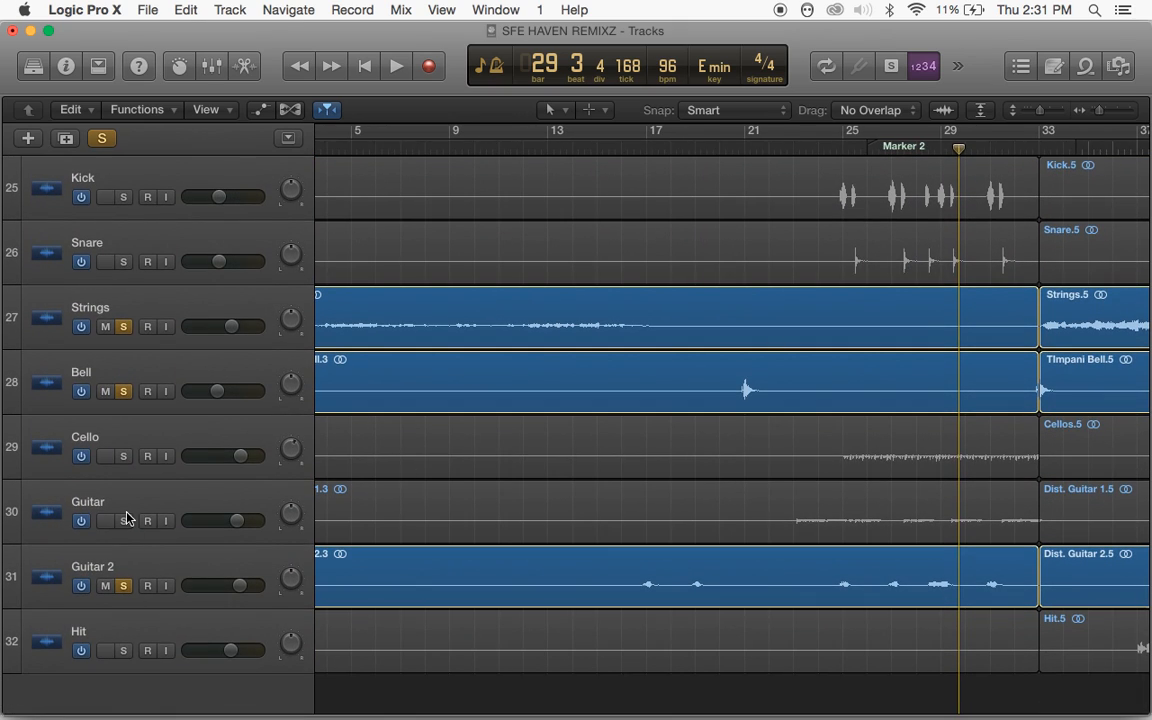
{"action": "left_click", "coordinate": [124, 520]}
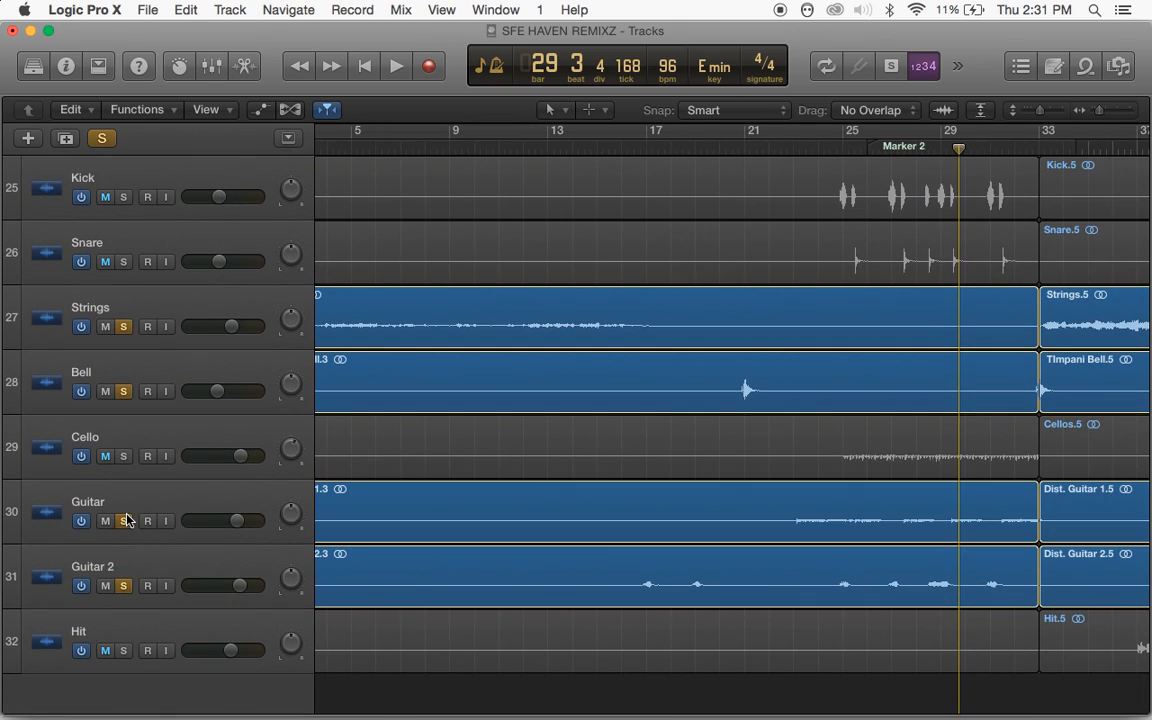
{"action": "left_click", "coordinate": [810, 153]}
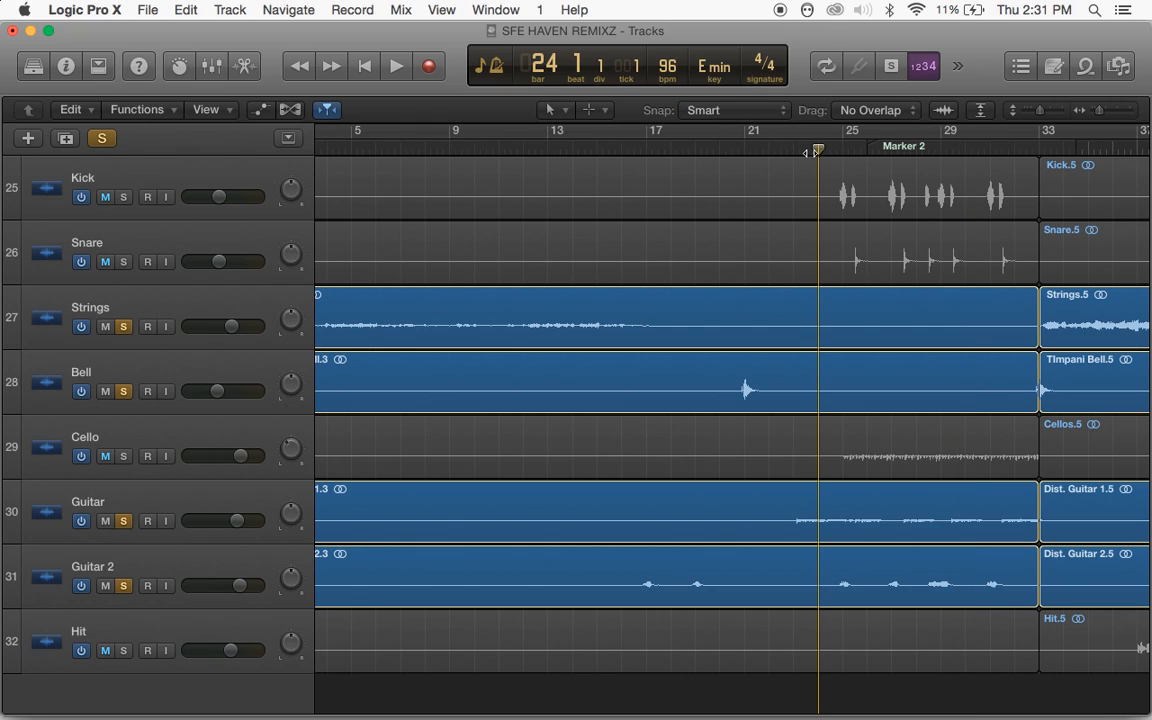
{"action": "left_click", "coordinate": [790, 153]}
{"action": "left_click", "coordinate": [778, 153]}
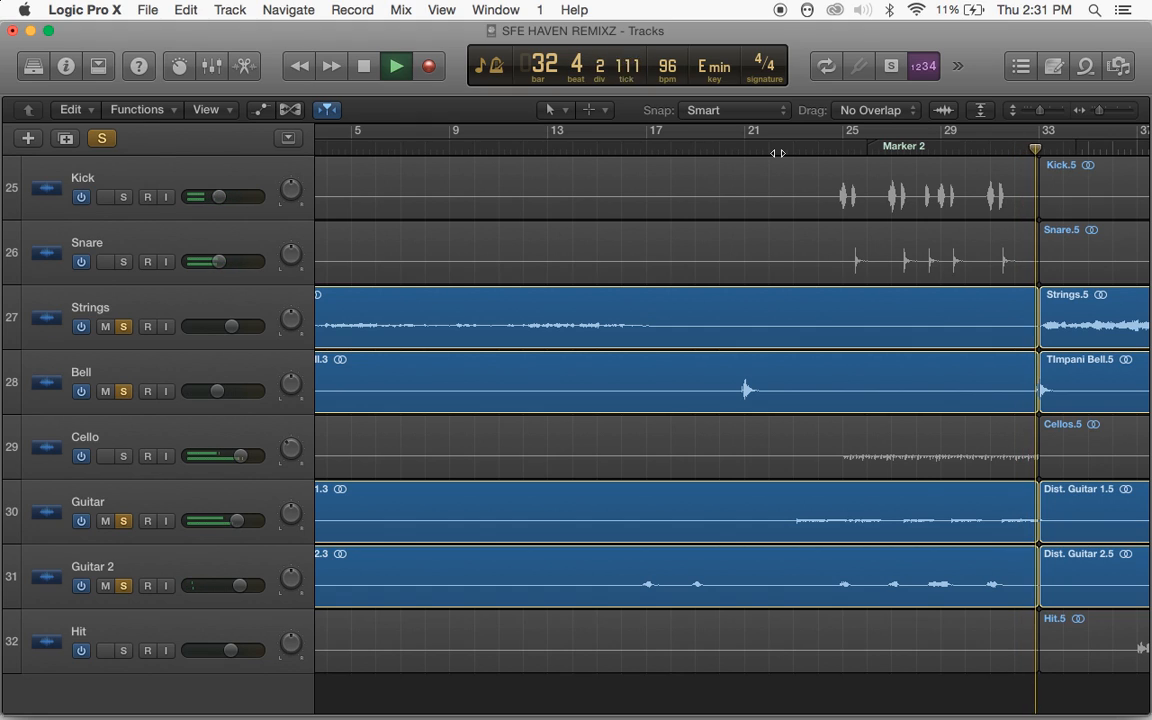
{"action": "key", "text": "space"}
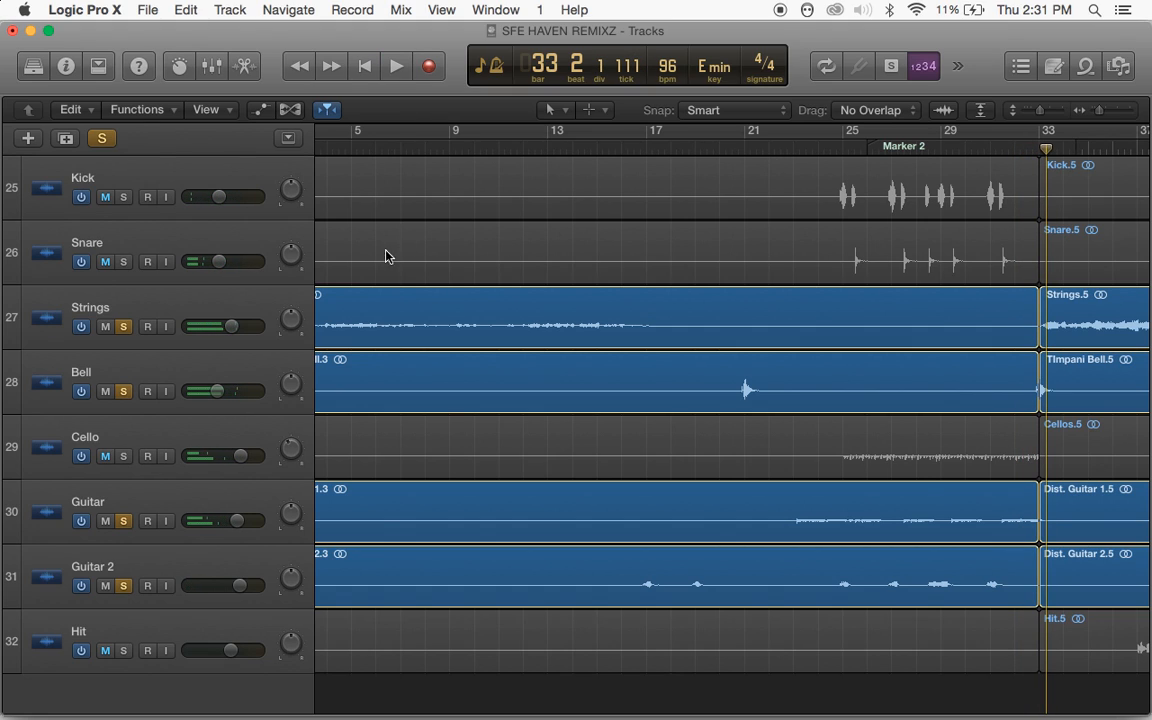
Solo the Cello track as well and play its part from bar 25 to bar 33
{"action": "left_click", "coordinate": [125, 457]}
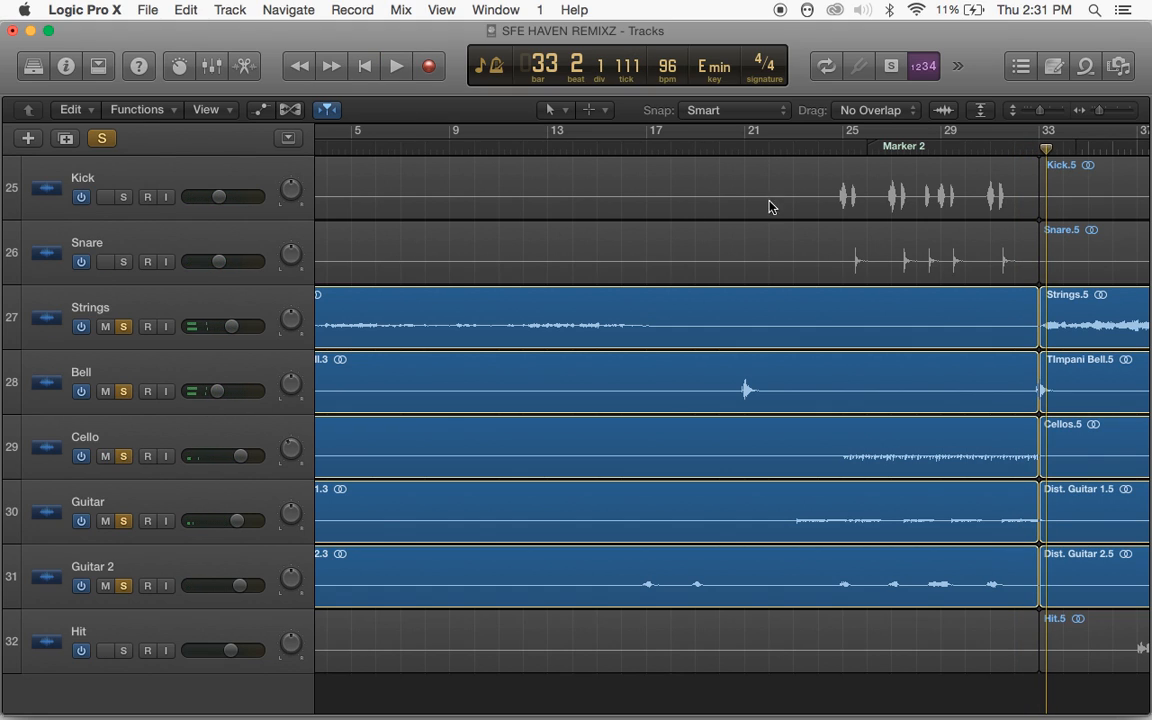
{"action": "left_click", "coordinate": [840, 151]}
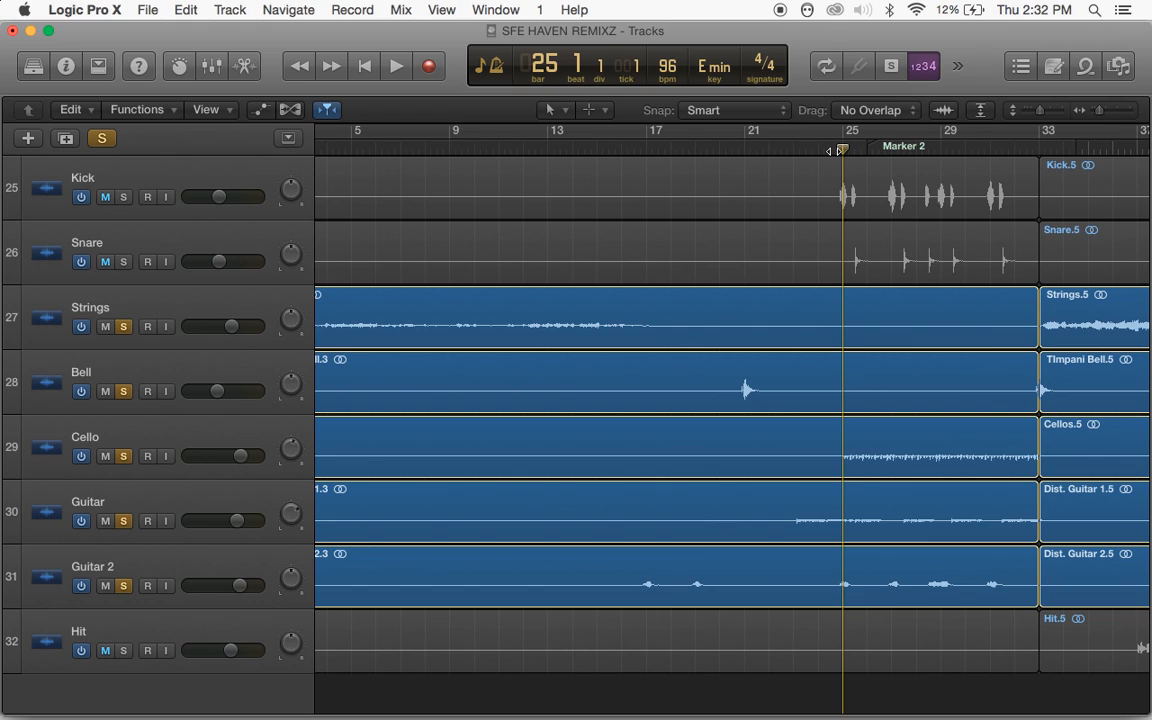
{"action": "key", "text": "space"}
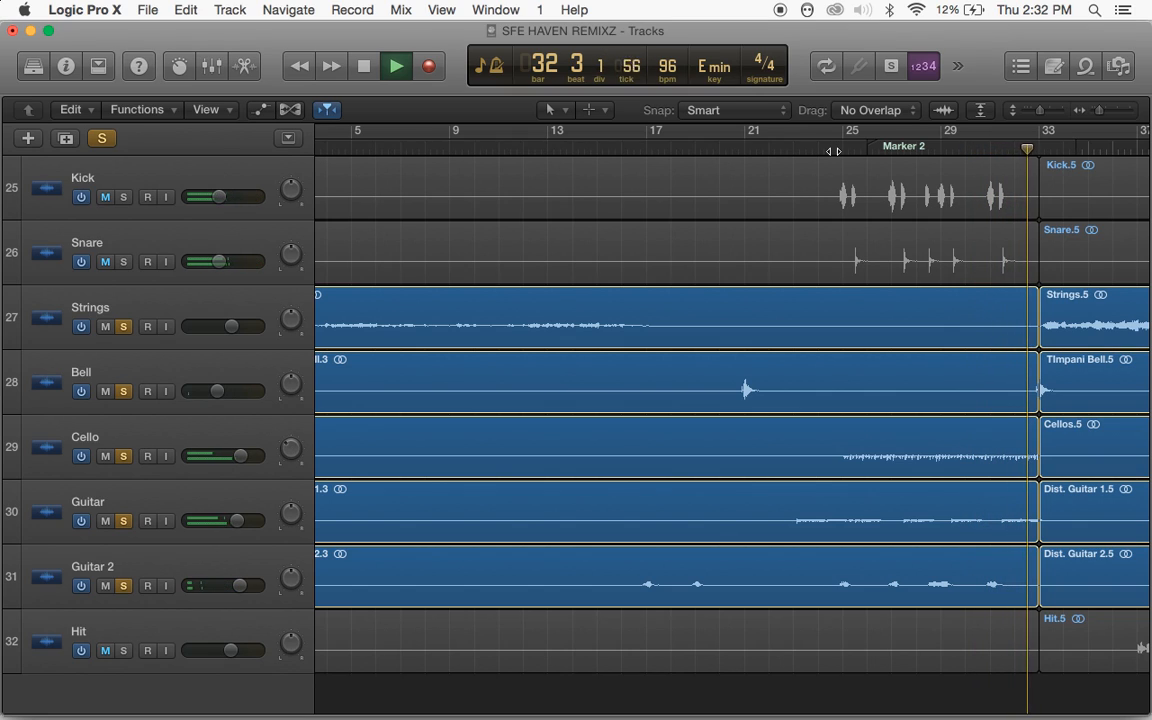
{"action": "key", "text": "space"}
Add the Cello Big track to the solo and play from bar 25 to the end of bar 31
{"action": "scroll", "coordinate": [838, 152], "scroll_direction": "up", "scroll_amount": 5}
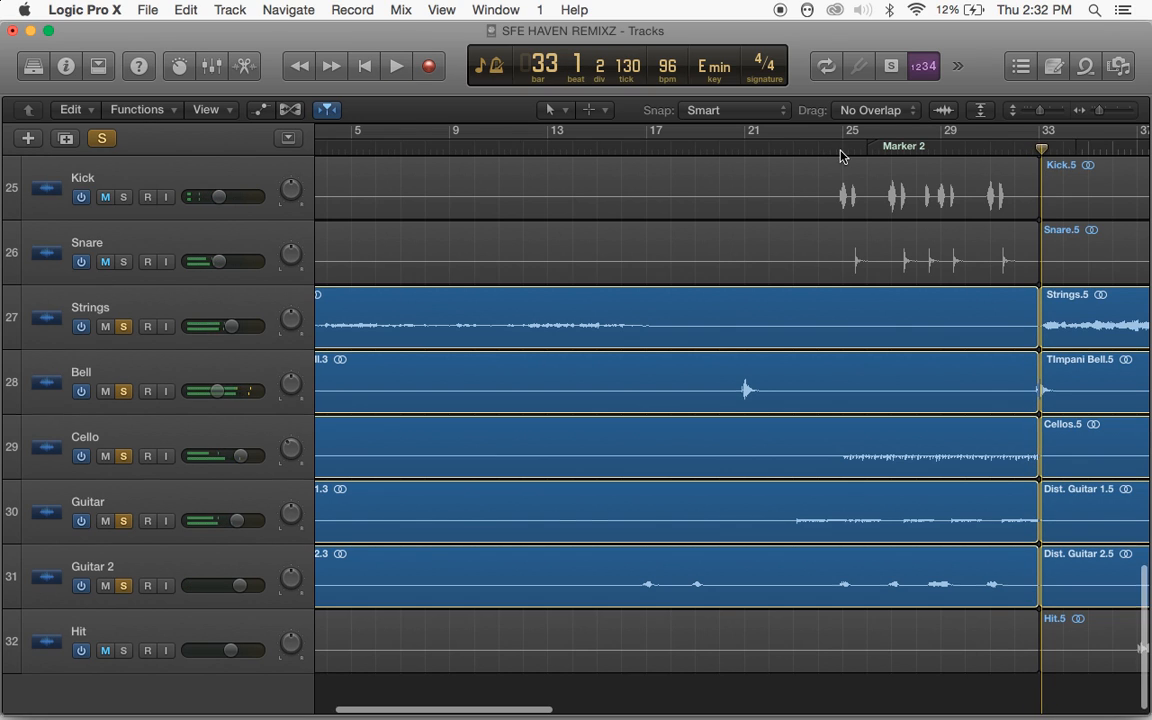
{"action": "scroll", "coordinate": [838, 152], "scroll_direction": "up", "scroll_amount": 3}
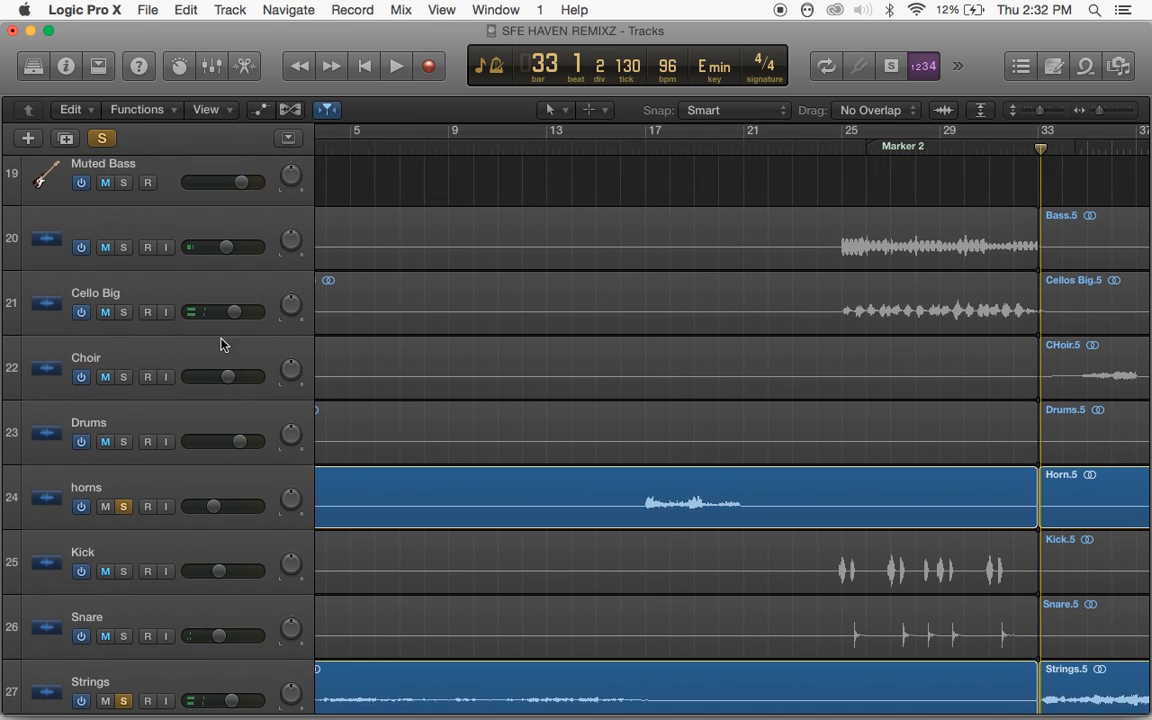
{"action": "left_click", "coordinate": [124, 313]}
{"action": "left_click", "coordinate": [840, 152]}
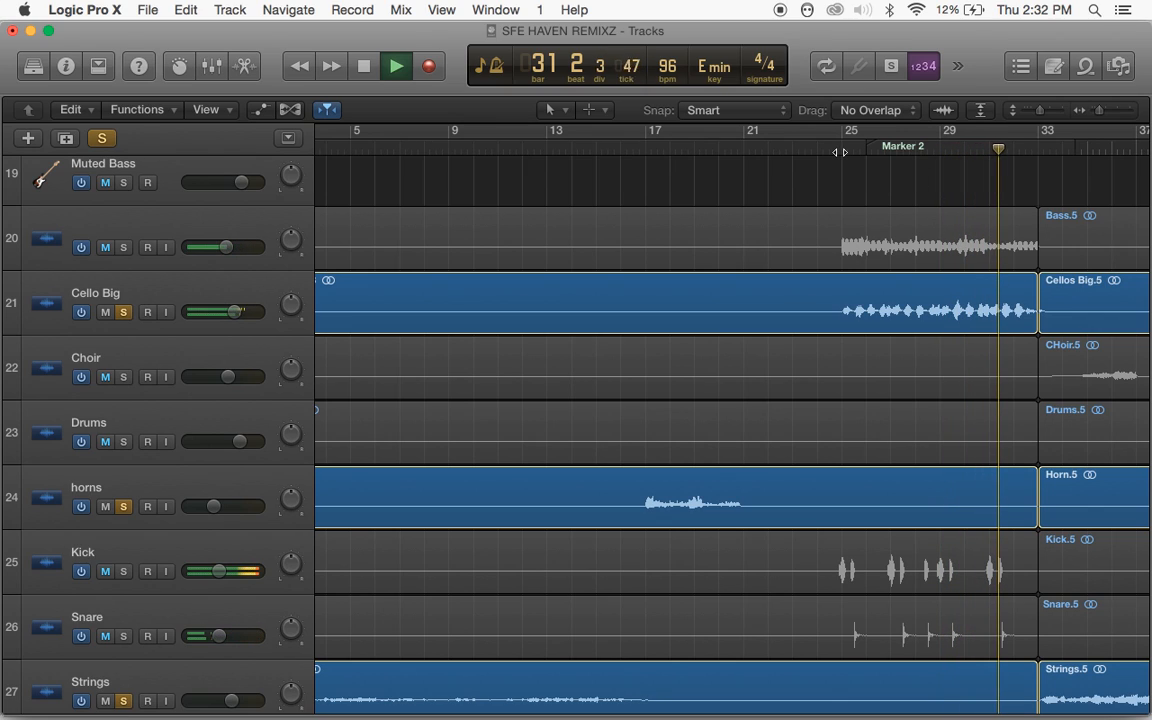
{"action": "key", "text": "space"}
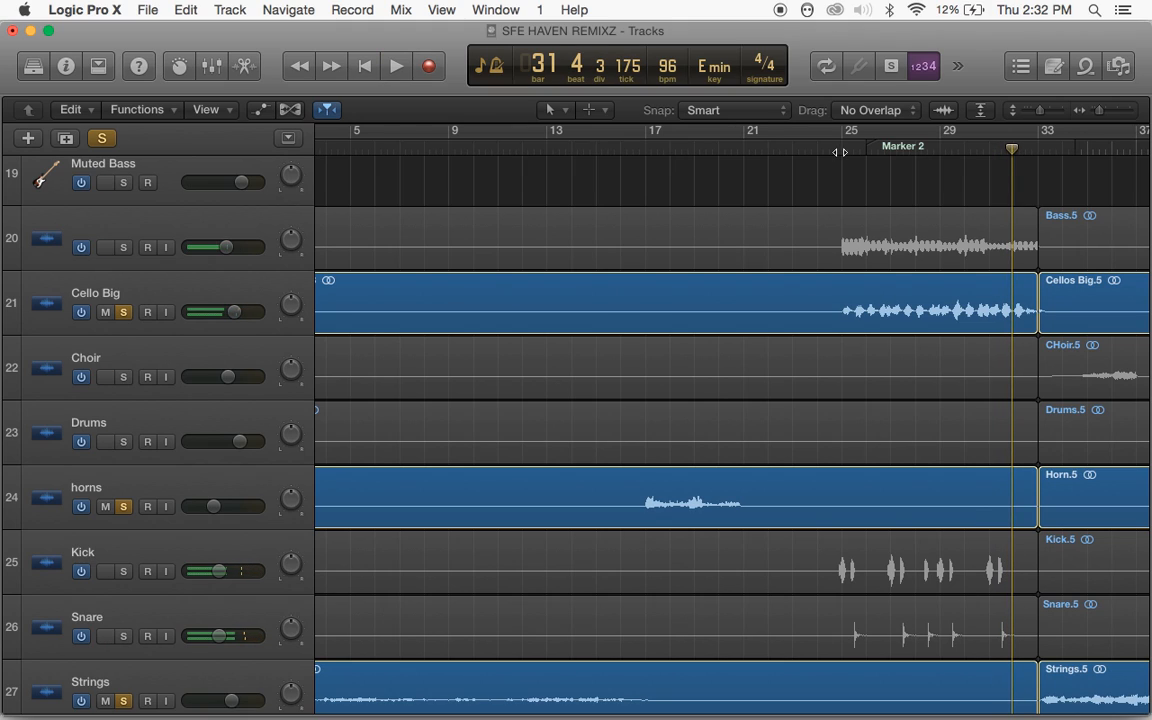
Solo the unnamed bass audio track, number 20, too and start playback from bar 24
{"action": "left_click", "coordinate": [123, 248]}
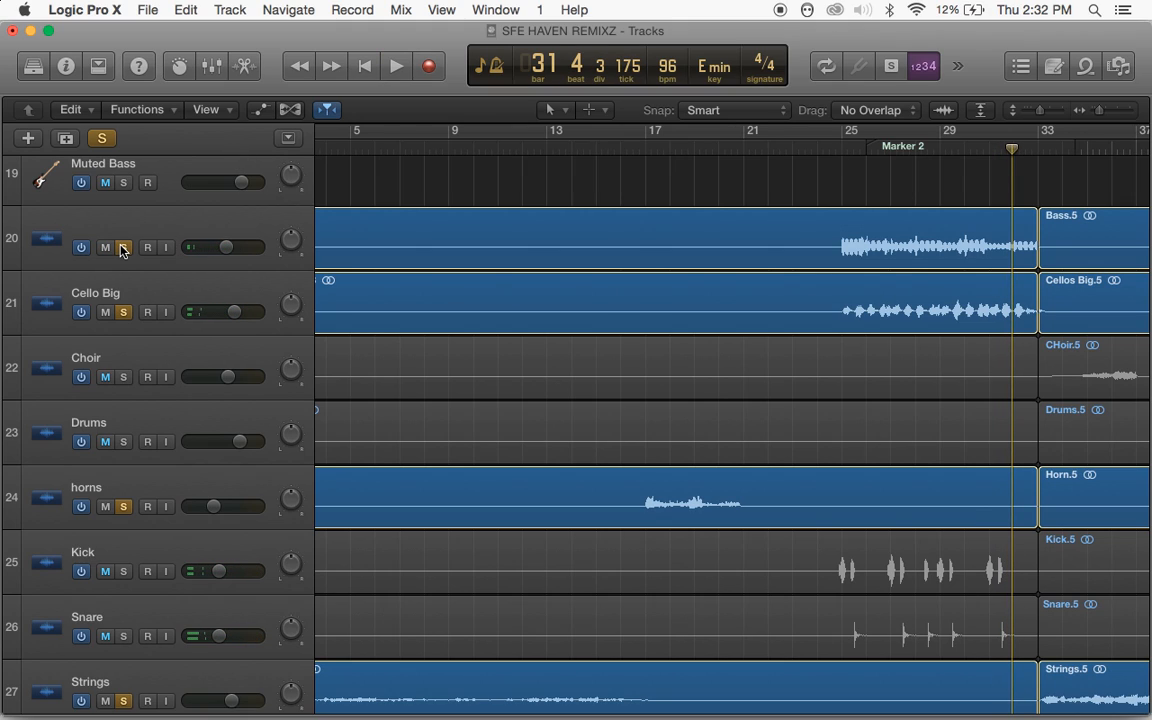
{"action": "left_click", "coordinate": [833, 152]}
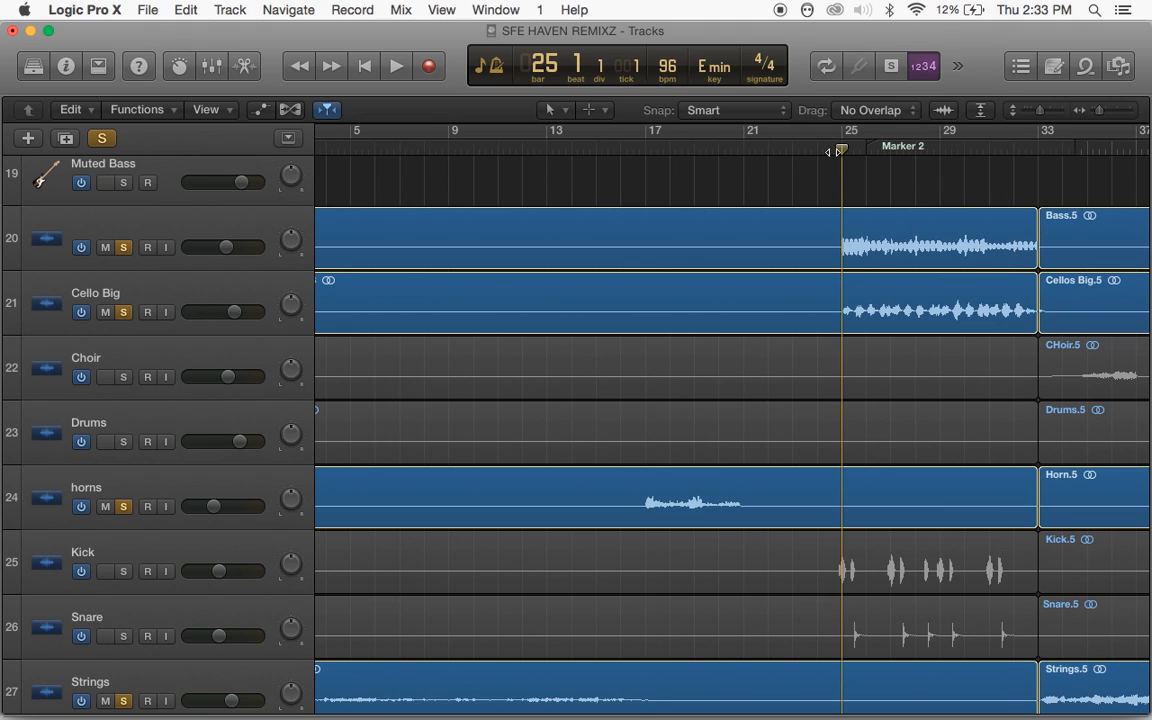
{"action": "left_click", "coordinate": [828, 150]}
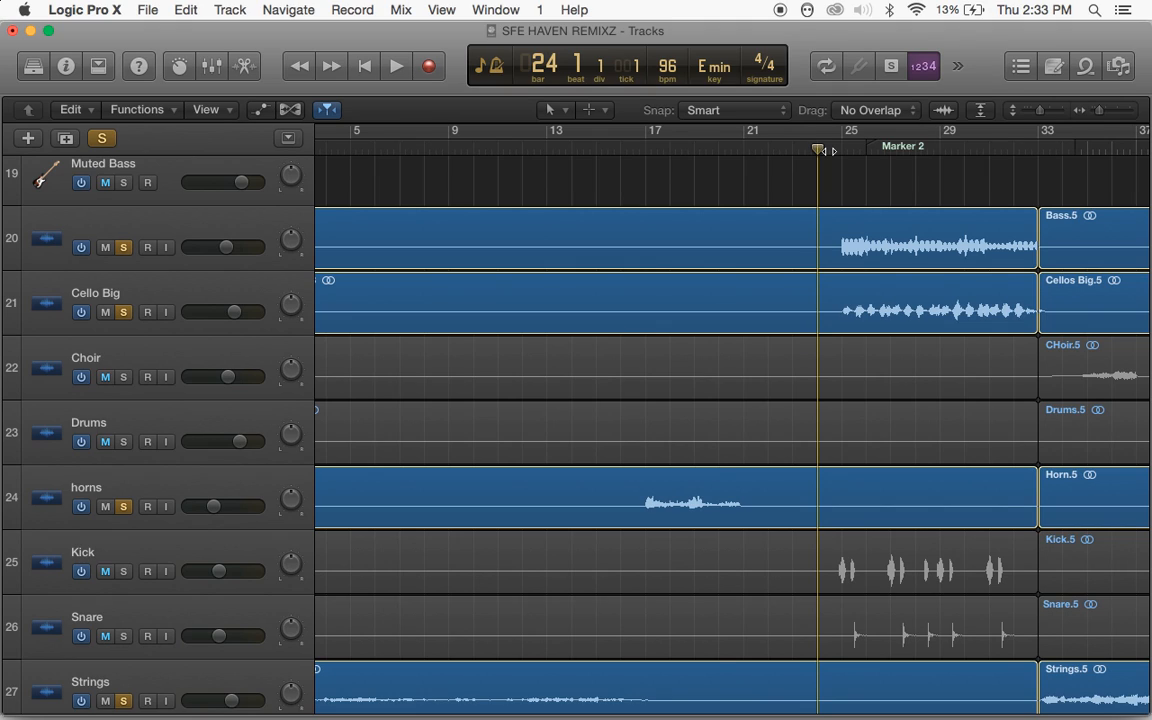
{"action": "key", "text": "space"}
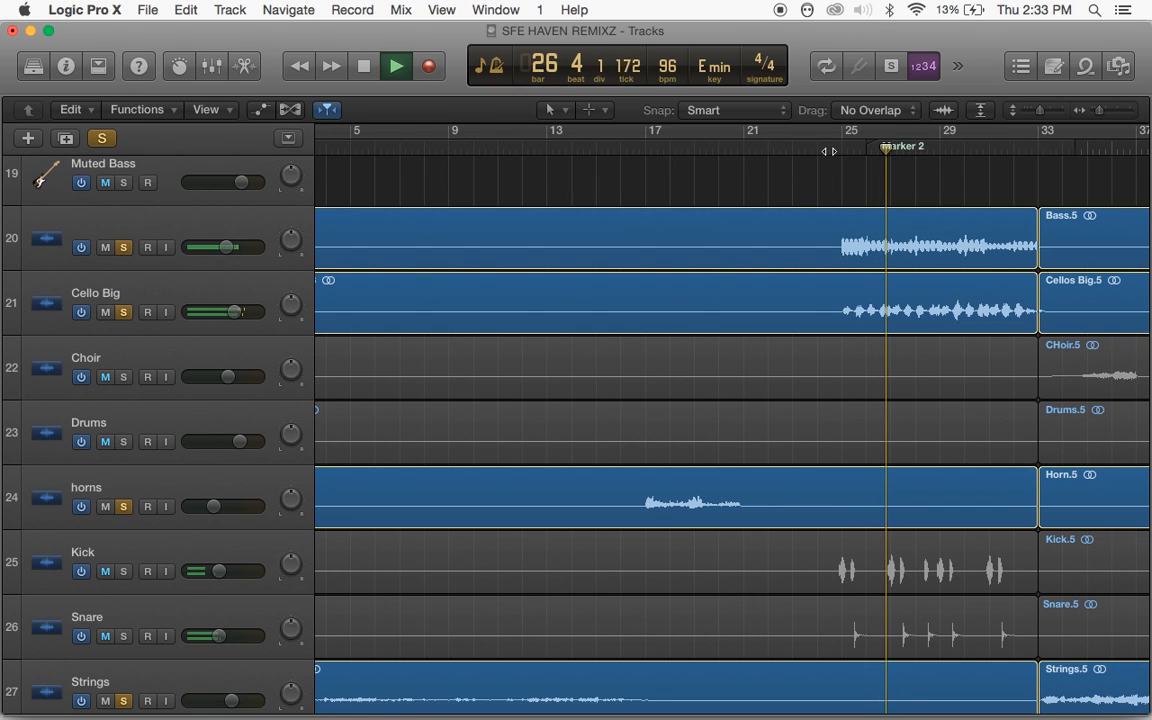
Look over all the soloed tracks and their regions while the arrangement plays, and stop playback at the end of bar 32
{"action": "scroll", "coordinate": [829, 156], "scroll_direction": "down", "scroll_amount": 8}
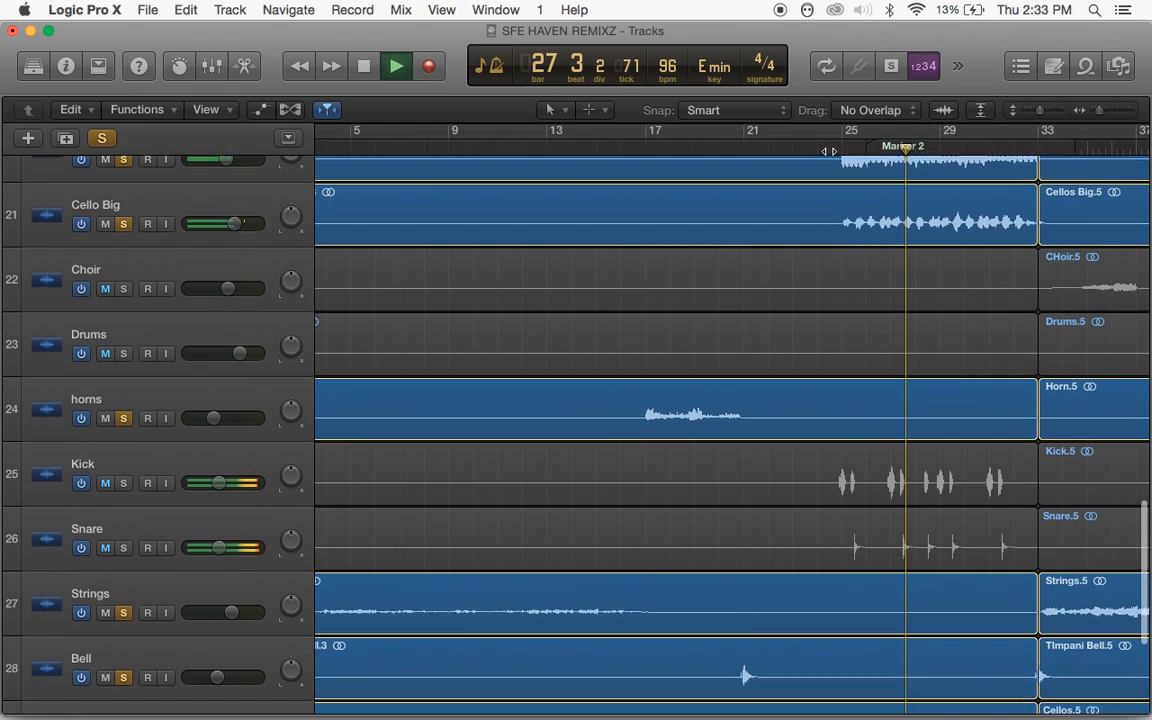
{"action": "scroll", "coordinate": [829, 156], "scroll_direction": "up", "scroll_amount": 10}
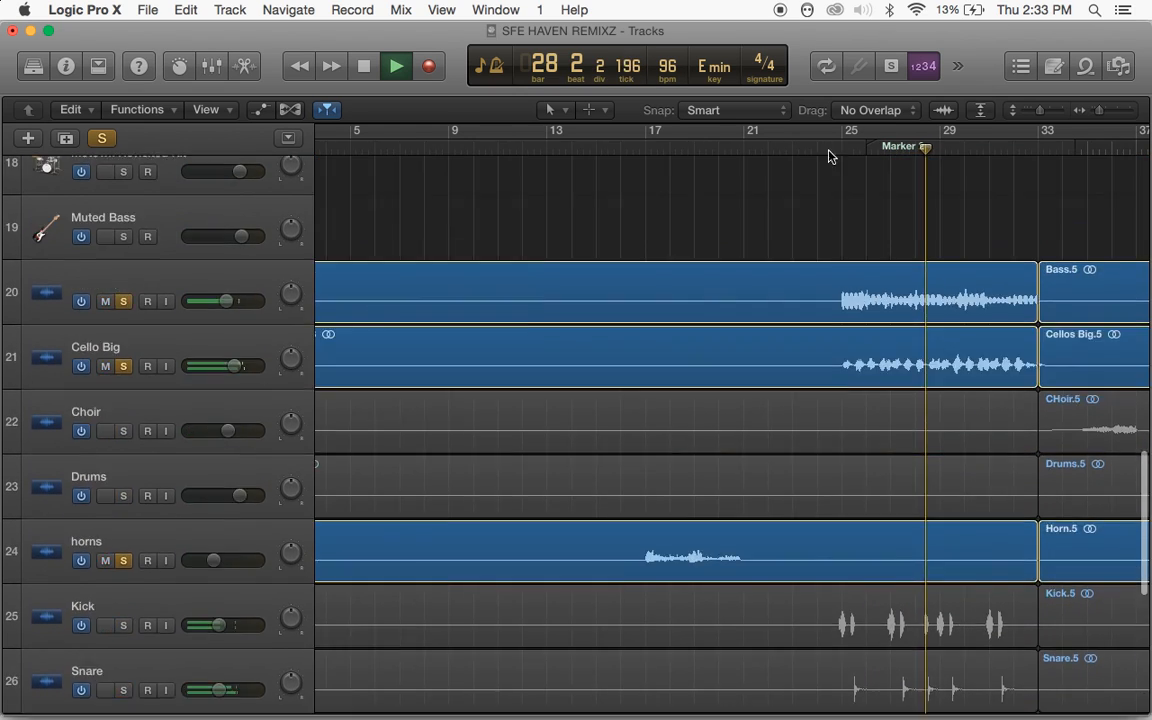
{"action": "scroll", "coordinate": [829, 151], "scroll_direction": "up", "scroll_amount": 10}
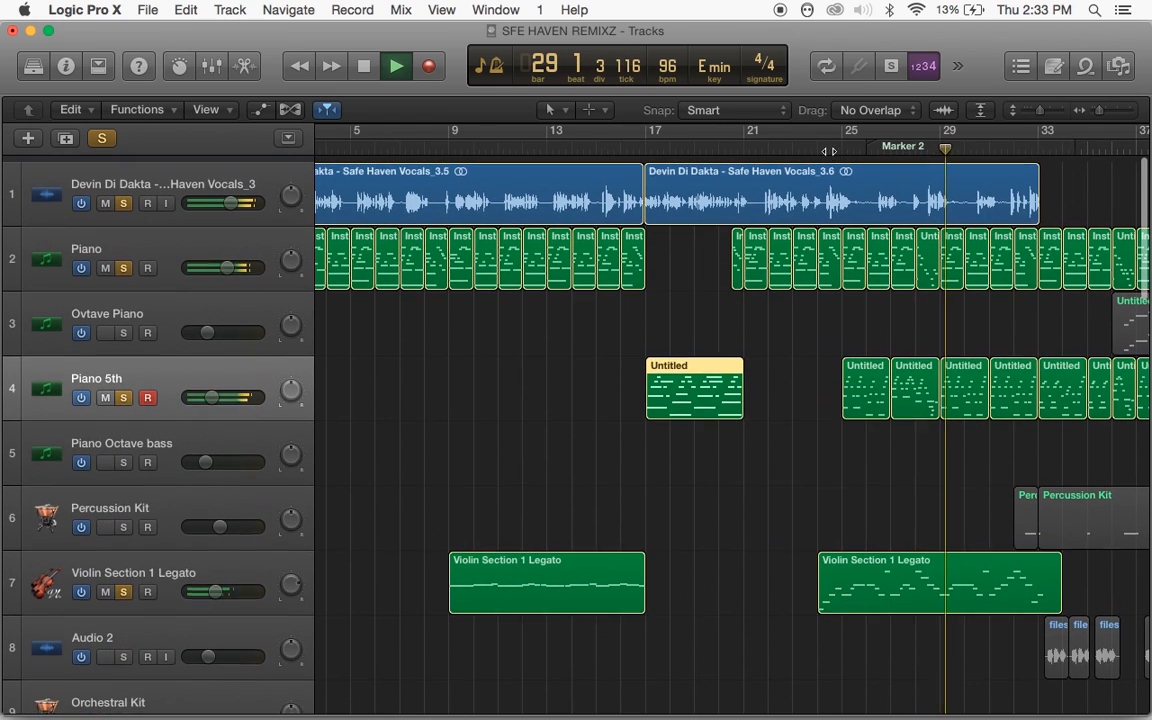
{"action": "scroll", "coordinate": [829, 151], "scroll_direction": "down", "scroll_amount": 1}
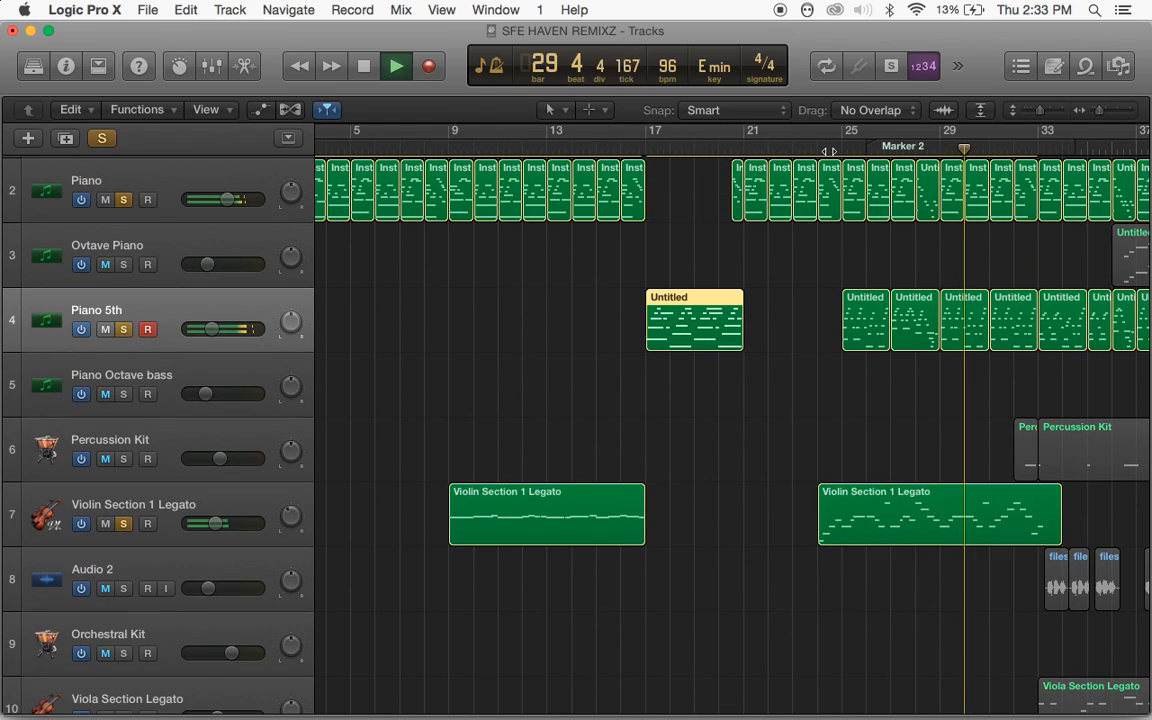
{"action": "scroll", "coordinate": [829, 156], "scroll_direction": "down", "scroll_amount": 1}
{"action": "scroll", "coordinate": [829, 156], "scroll_direction": "down", "scroll_amount": 6}
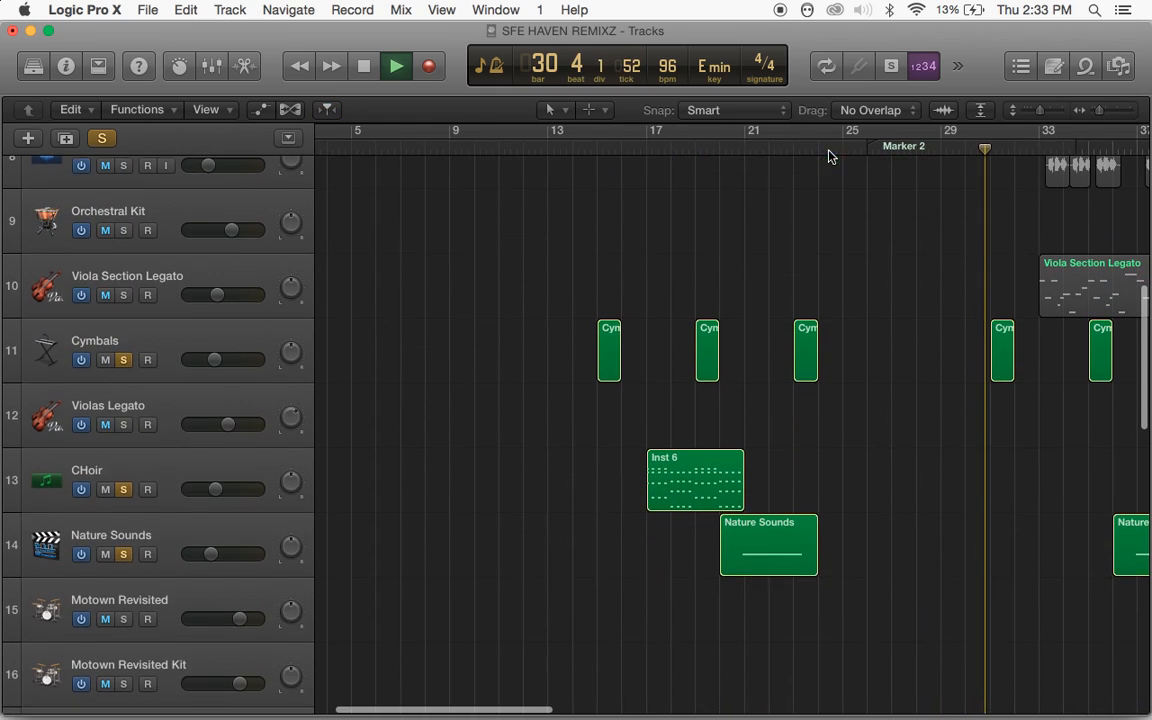
{"action": "scroll", "coordinate": [829, 156], "scroll_direction": "down", "scroll_amount": 10}
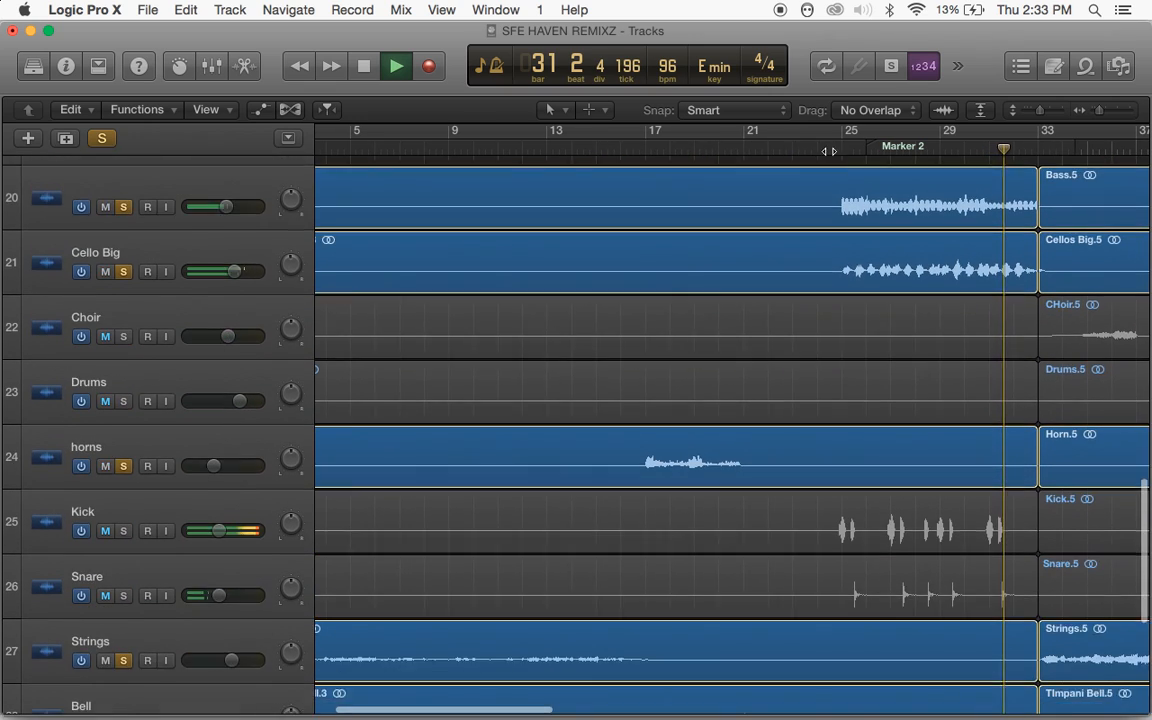
{"action": "scroll", "coordinate": [829, 151], "scroll_direction": "down", "scroll_amount": 5}
{"action": "scroll", "coordinate": [829, 151], "scroll_direction": "up", "scroll_amount": 3}
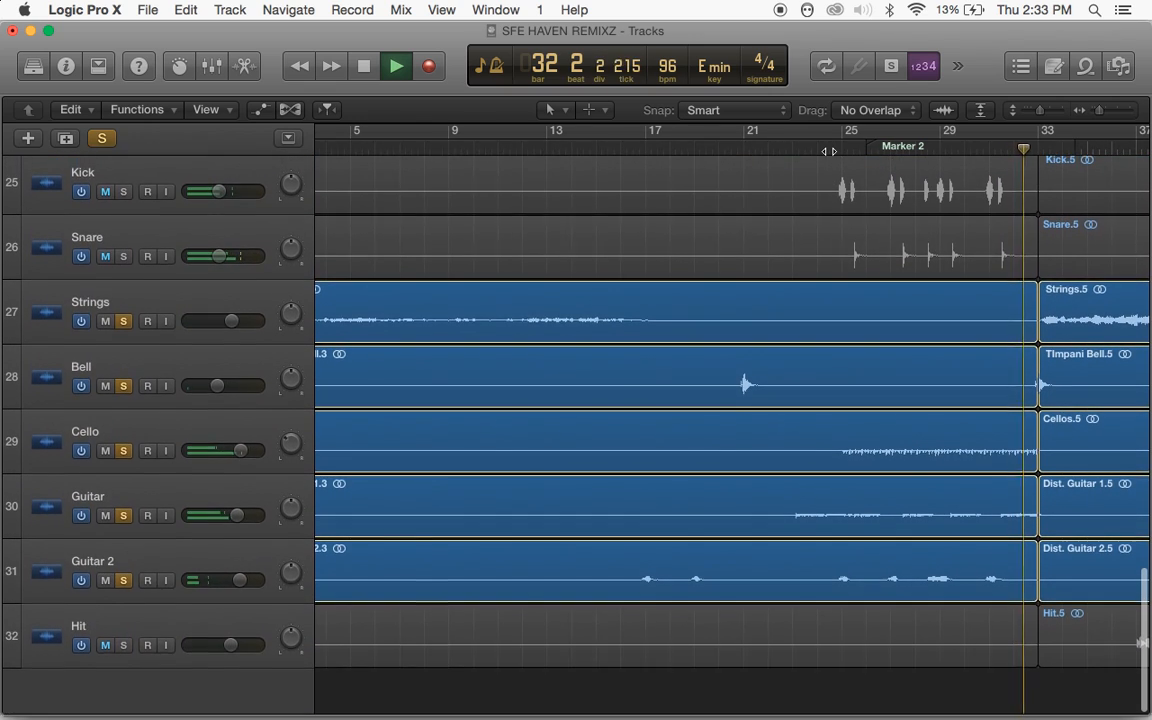
{"action": "scroll", "coordinate": [829, 151], "scroll_direction": "up", "scroll_amount": 1}
{"action": "key", "text": "space"}
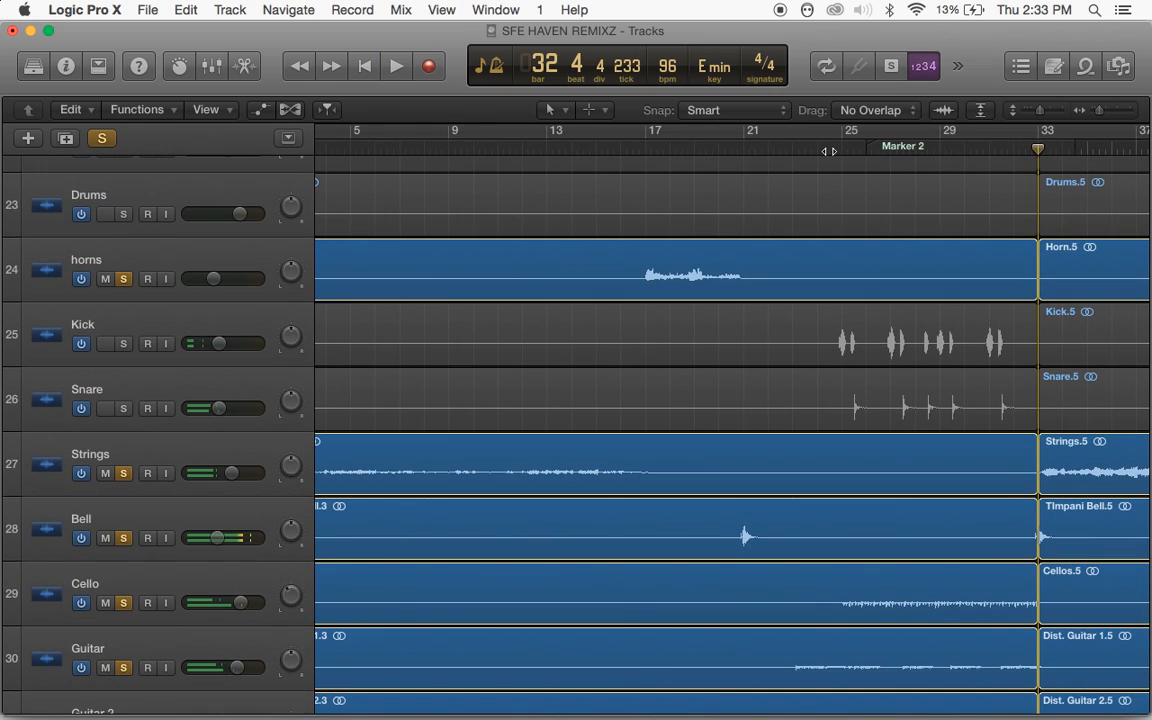
Add the Kick and Snare tracks to the solo and play from bar 24 to the start of bar 26
{"action": "left_click", "coordinate": [840, 148]}
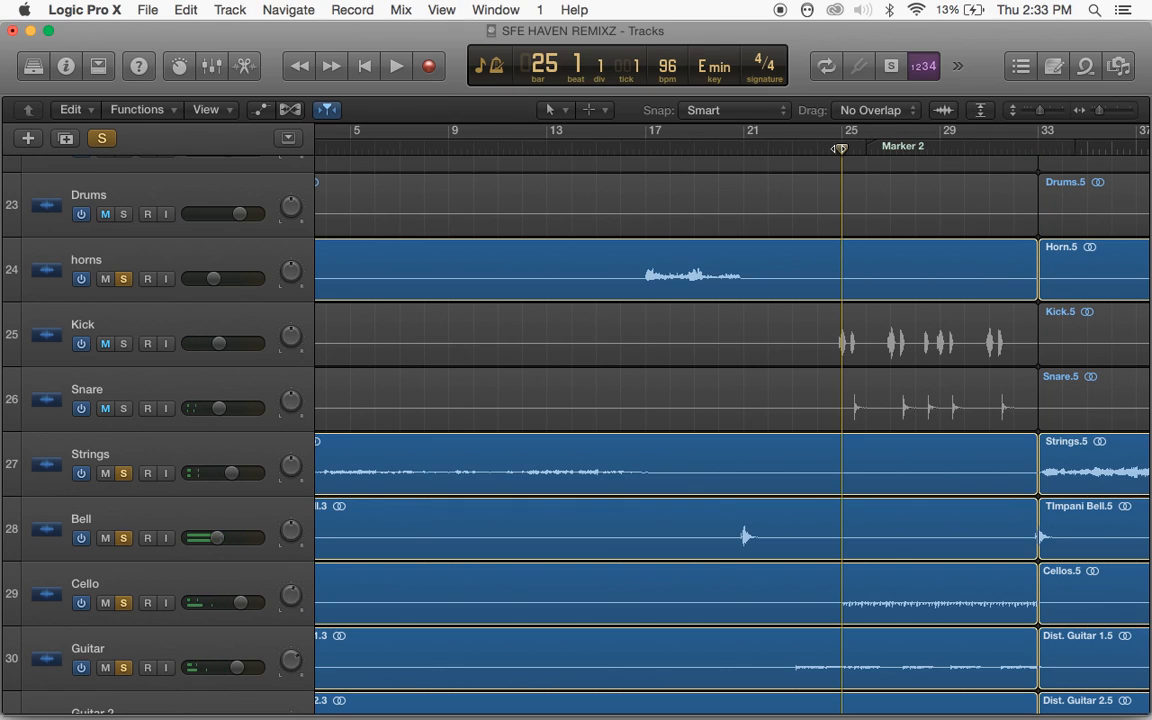
{"action": "left_click", "coordinate": [819, 148]}
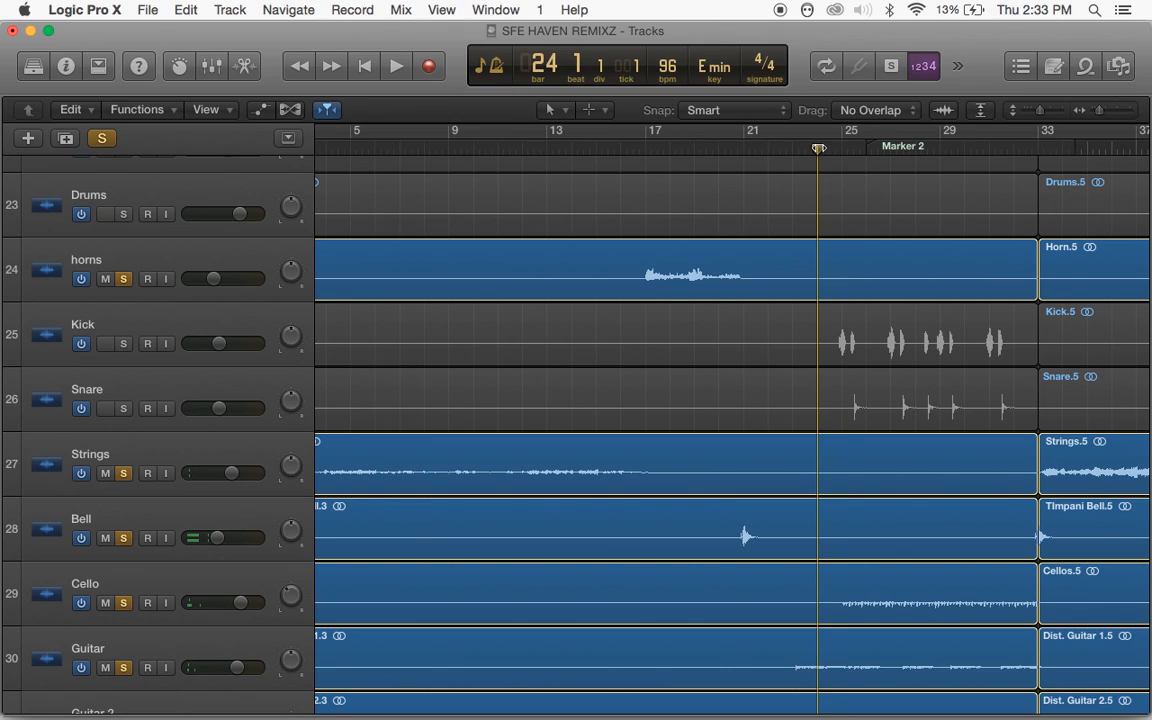
{"action": "left_click", "coordinate": [124, 344]}
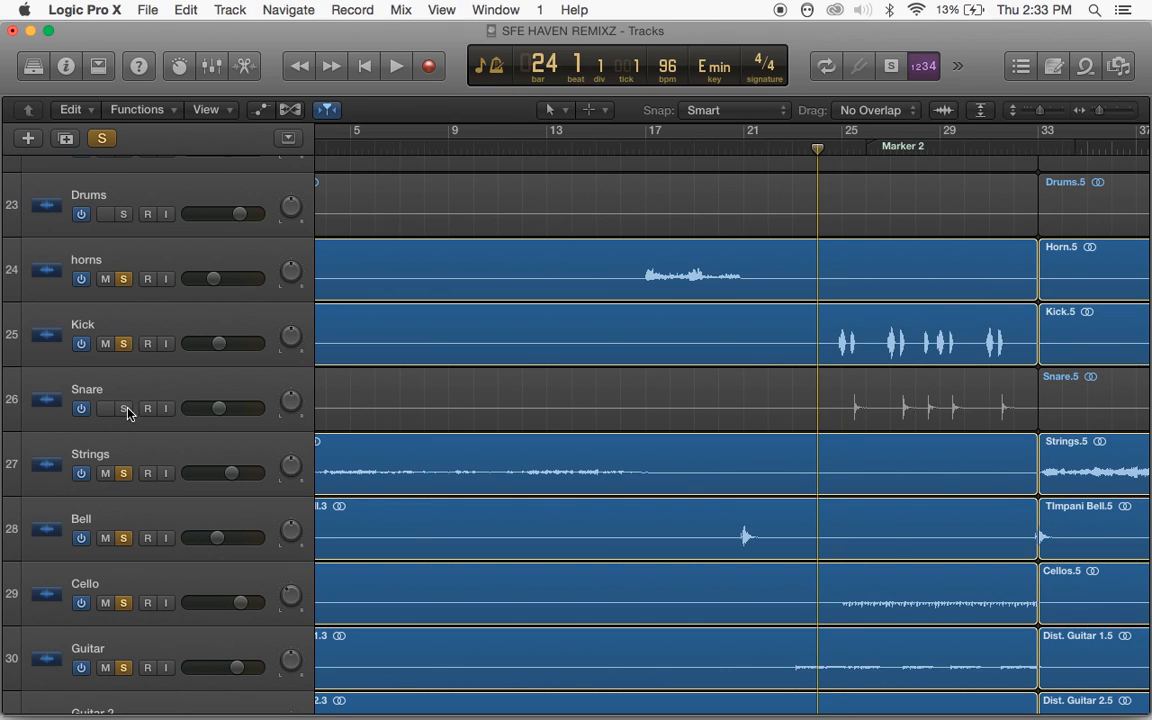
{"action": "left_click", "coordinate": [125, 409]}
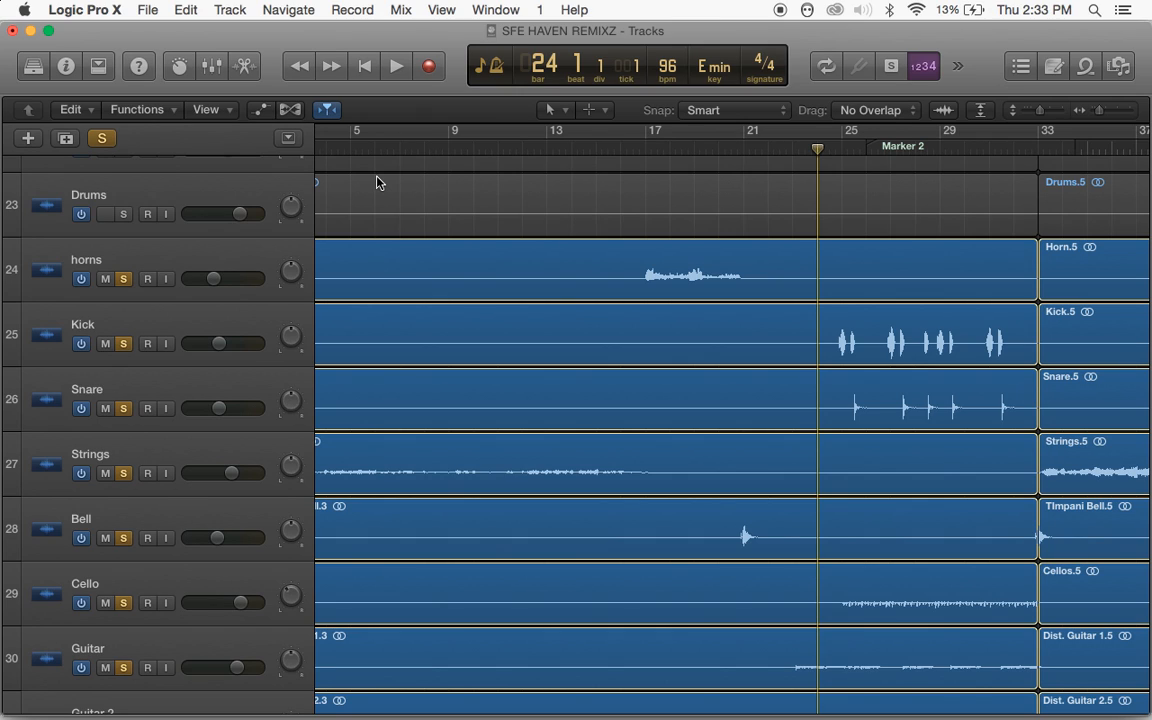
{"action": "key", "text": "space"}
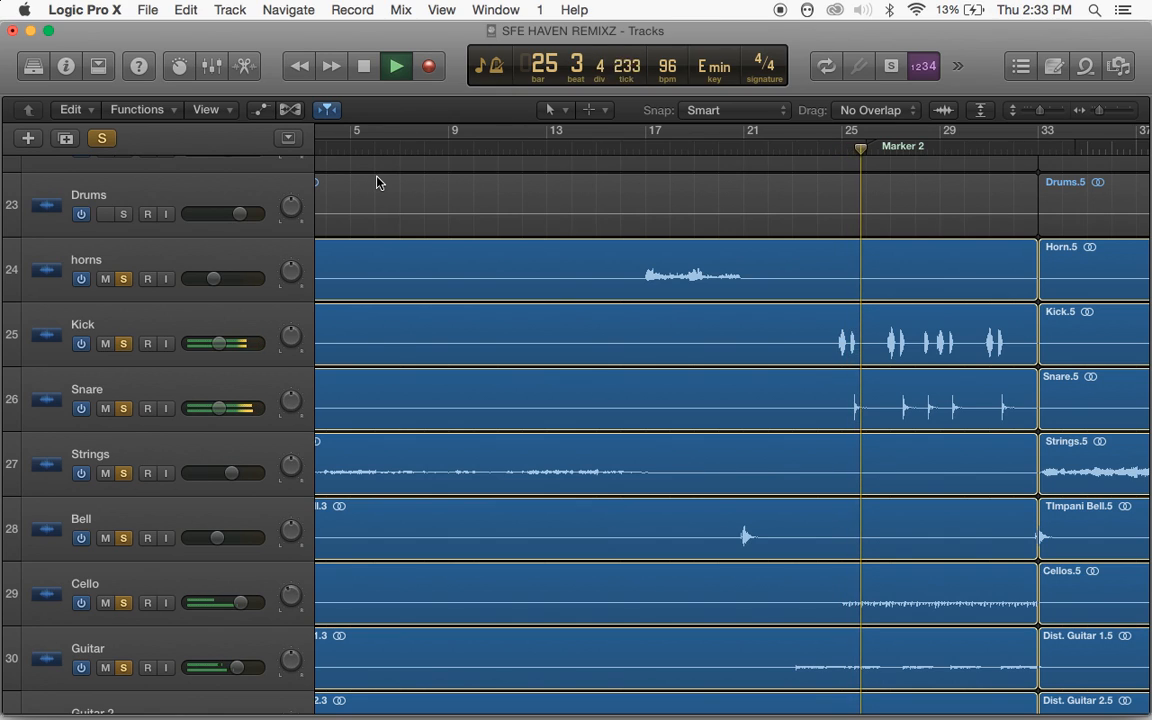
{"action": "key", "text": "space"}
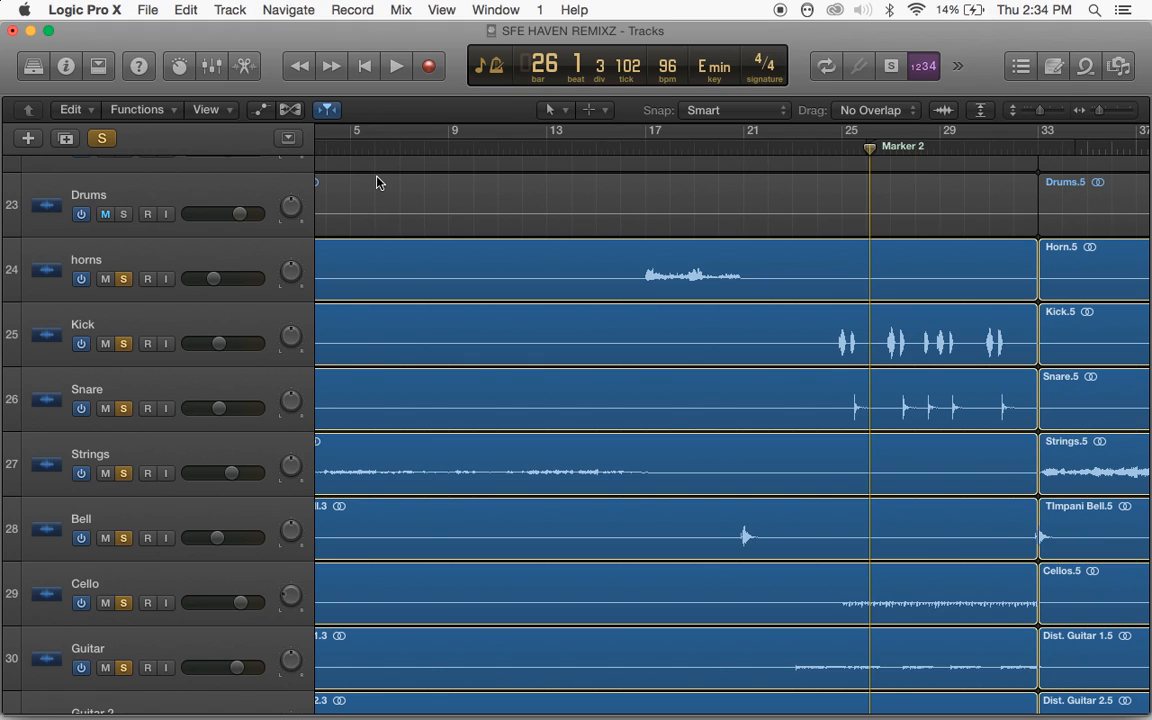
Play on from bar 26 to bar 33 while looking over the soloed tracks and their regions
{"action": "key", "text": "space"}
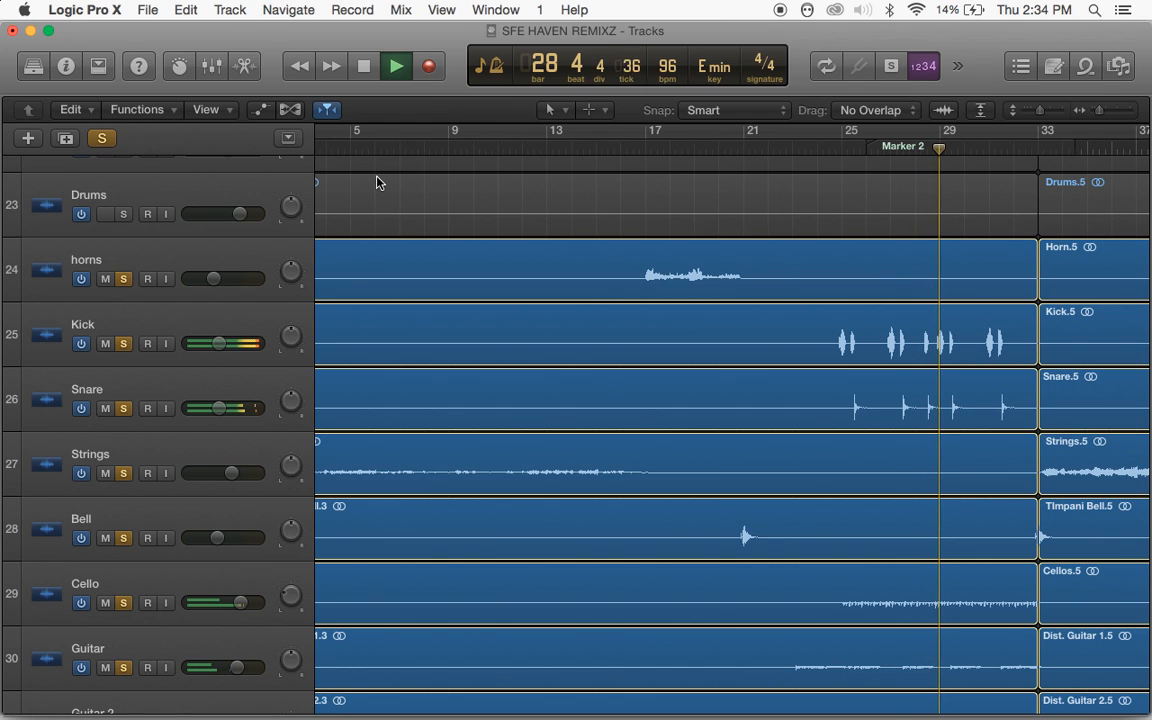
{"action": "scroll", "coordinate": [377, 182], "scroll_direction": "up", "scroll_amount": 15}
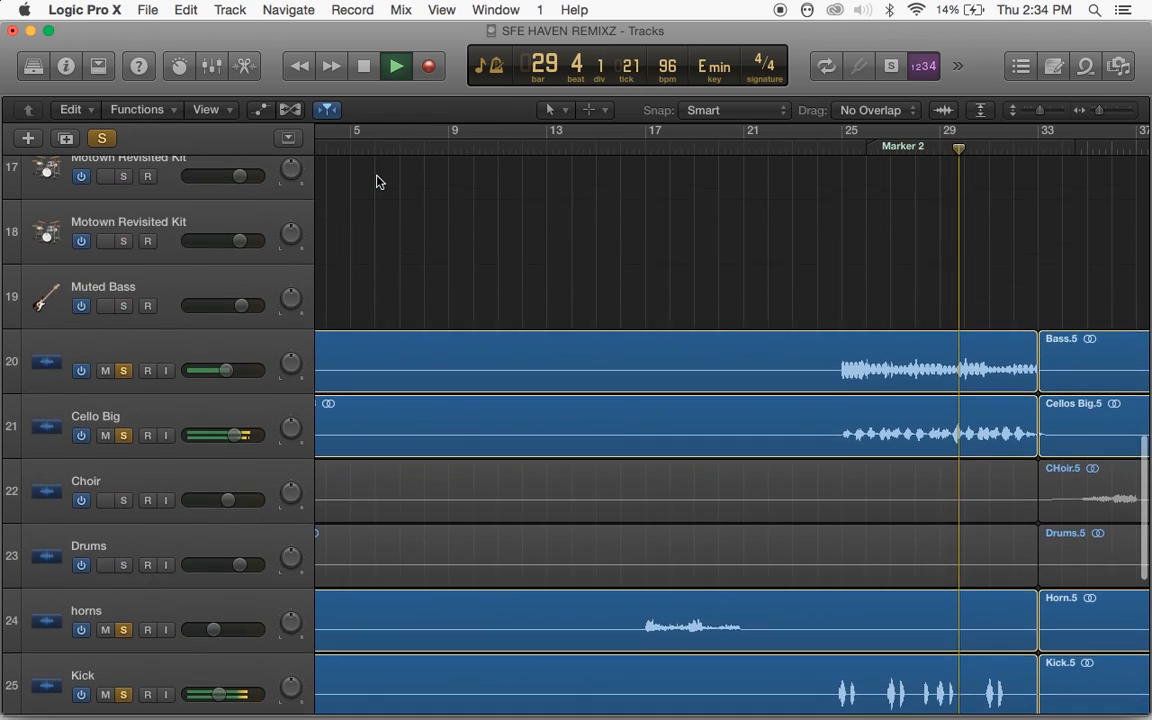
{"action": "scroll", "coordinate": [377, 182], "scroll_direction": "up", "scroll_amount": 9}
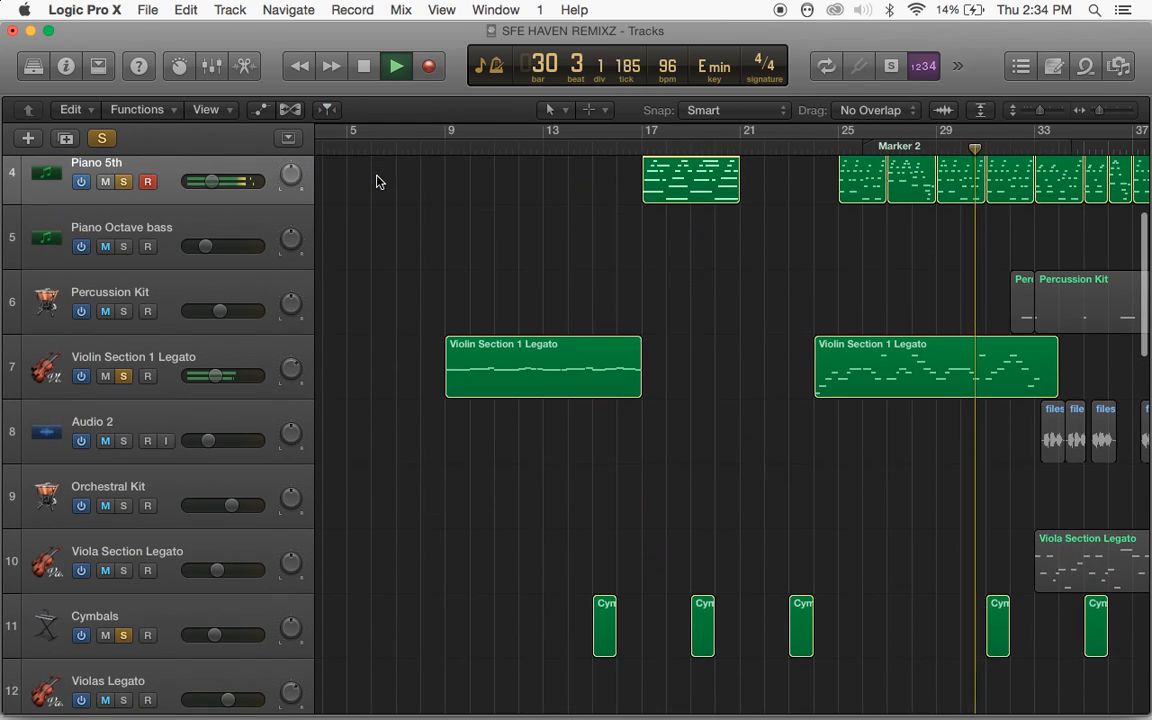
{"action": "scroll", "coordinate": [377, 182], "scroll_direction": "down", "scroll_amount": 5}
{"action": "scroll", "coordinate": [377, 182], "scroll_direction": "up", "scroll_amount": 5}
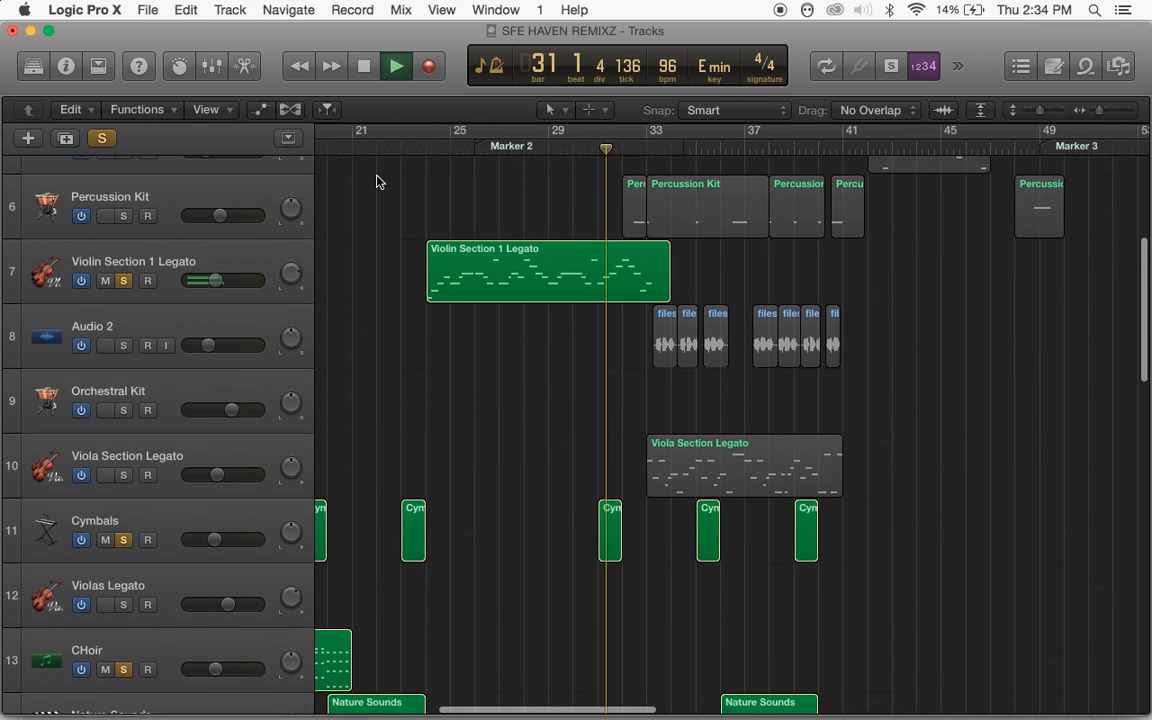
{"action": "scroll", "coordinate": [377, 182], "scroll_direction": "down", "scroll_amount": 12}
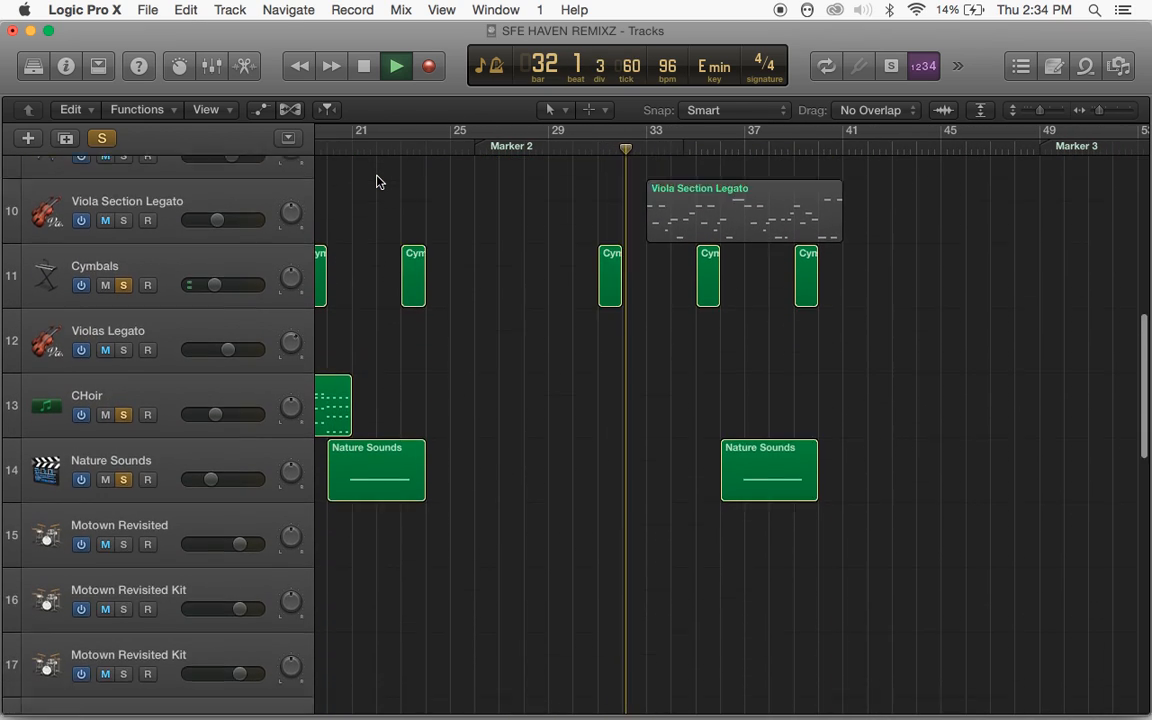
{"action": "scroll", "coordinate": [377, 182], "scroll_direction": "down", "scroll_amount": 5}
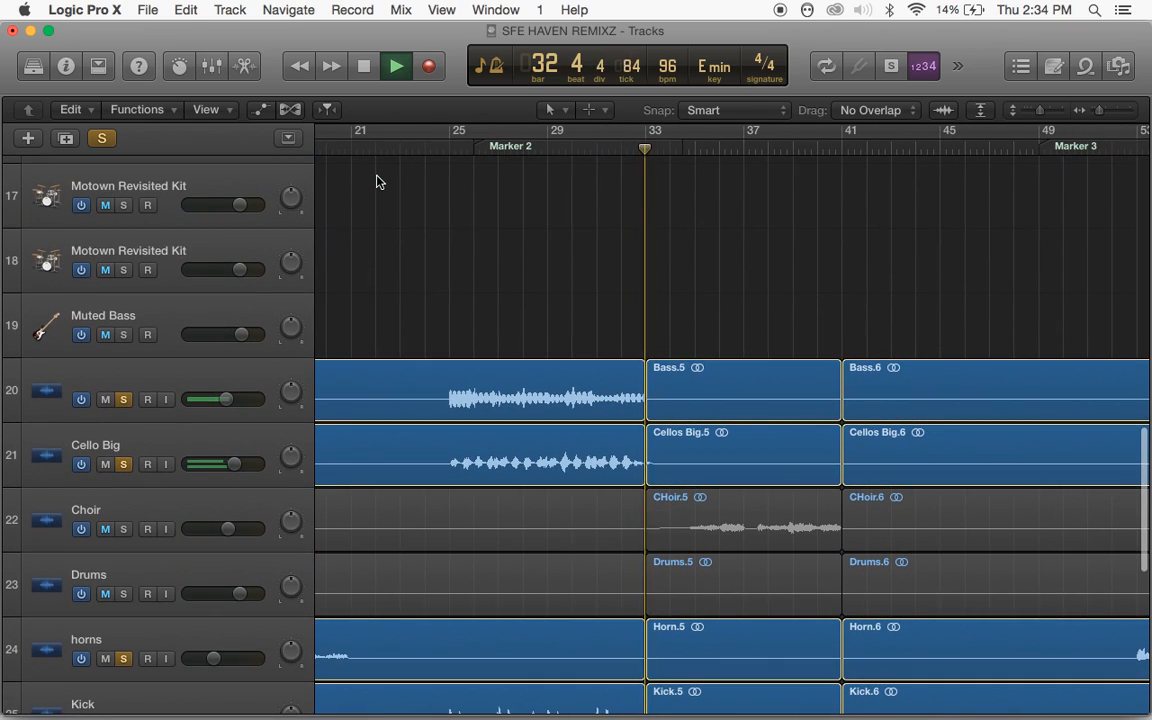
{"action": "key", "text": "space"}
Add the Audio 2 and Percussion Kit tracks to the solo
{"action": "scroll", "coordinate": [377, 182], "scroll_direction": "up", "scroll_amount": 15}
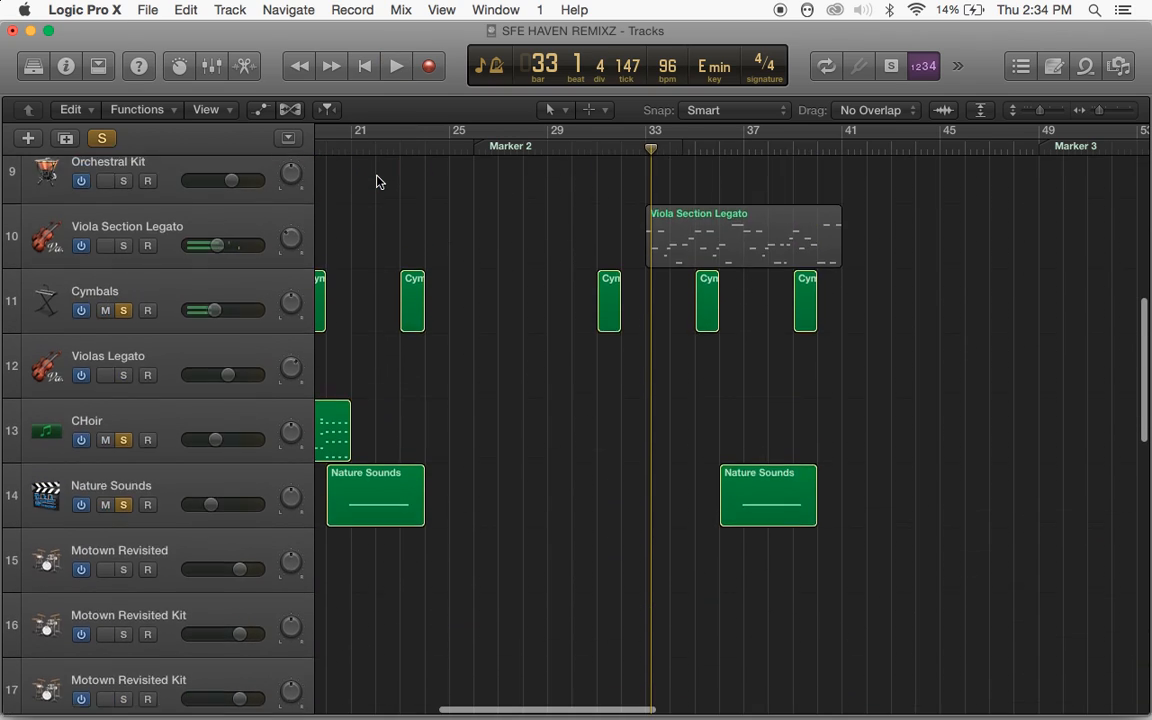
{"action": "scroll", "coordinate": [377, 182], "scroll_direction": "up", "scroll_amount": 5}
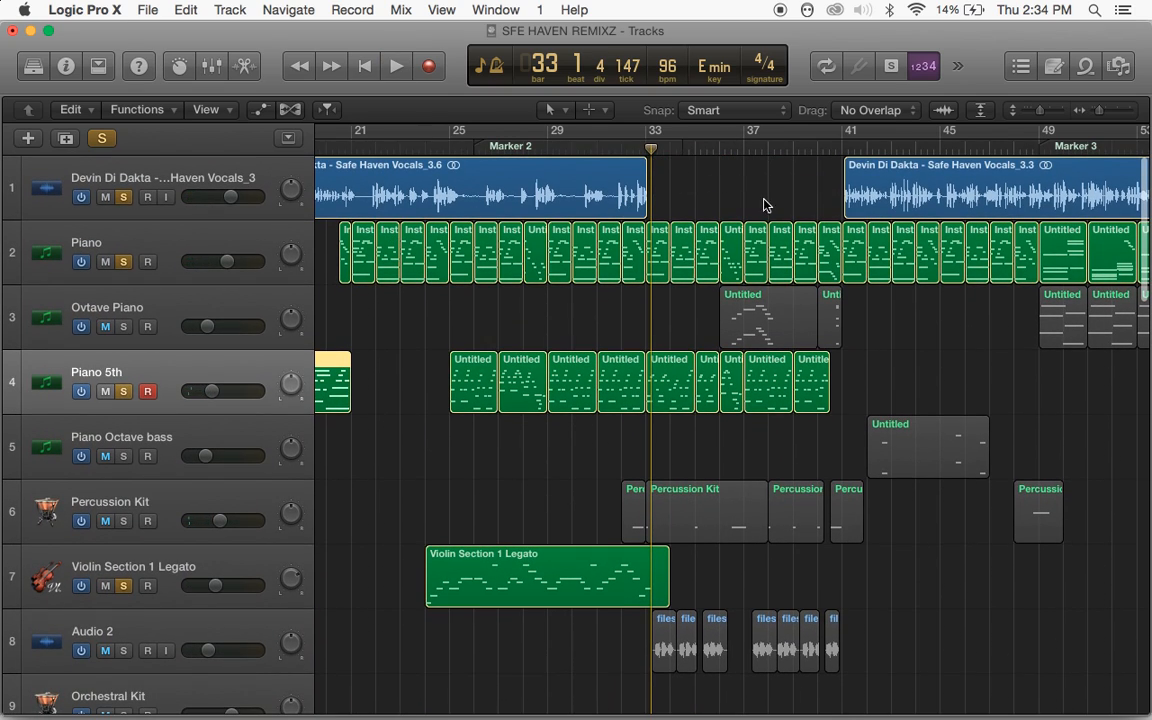
{"action": "scroll", "coordinate": [720, 210], "scroll_direction": "right", "scroll_amount": 1}
{"action": "scroll", "coordinate": [720, 210], "scroll_direction": "down", "scroll_amount": 1}
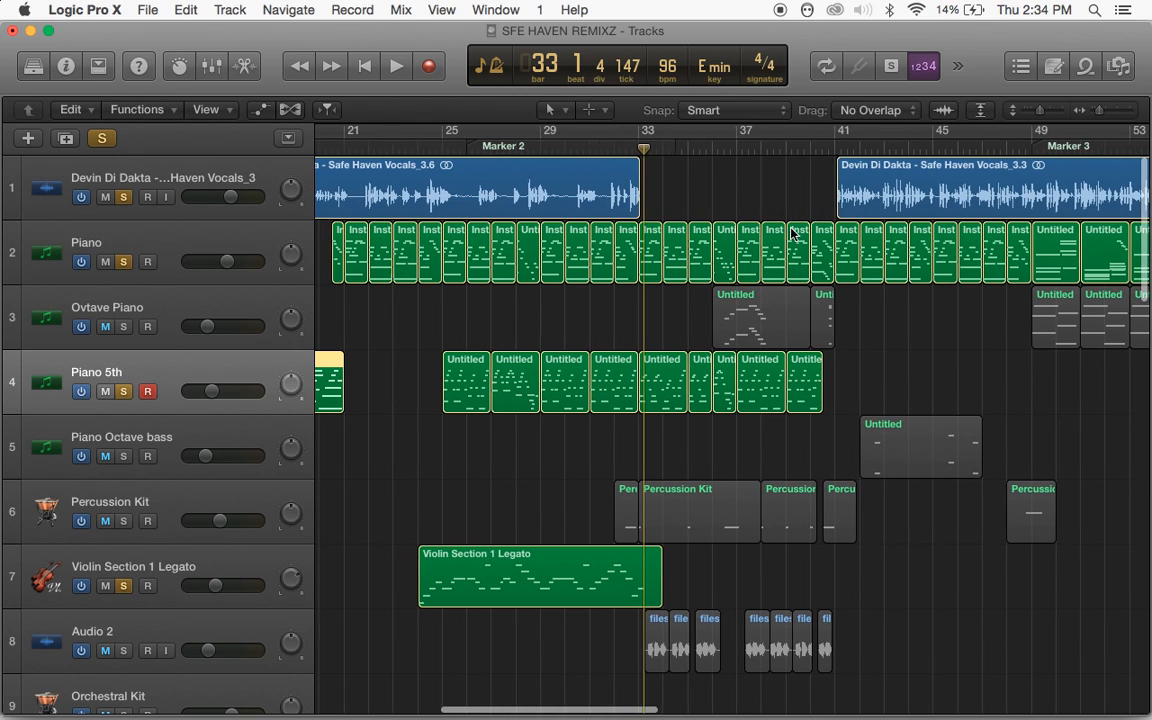
{"action": "scroll", "coordinate": [791, 233], "scroll_direction": "down", "scroll_amount": 2}
{"action": "scroll", "coordinate": [791, 233], "scroll_direction": "right", "scroll_amount": 1}
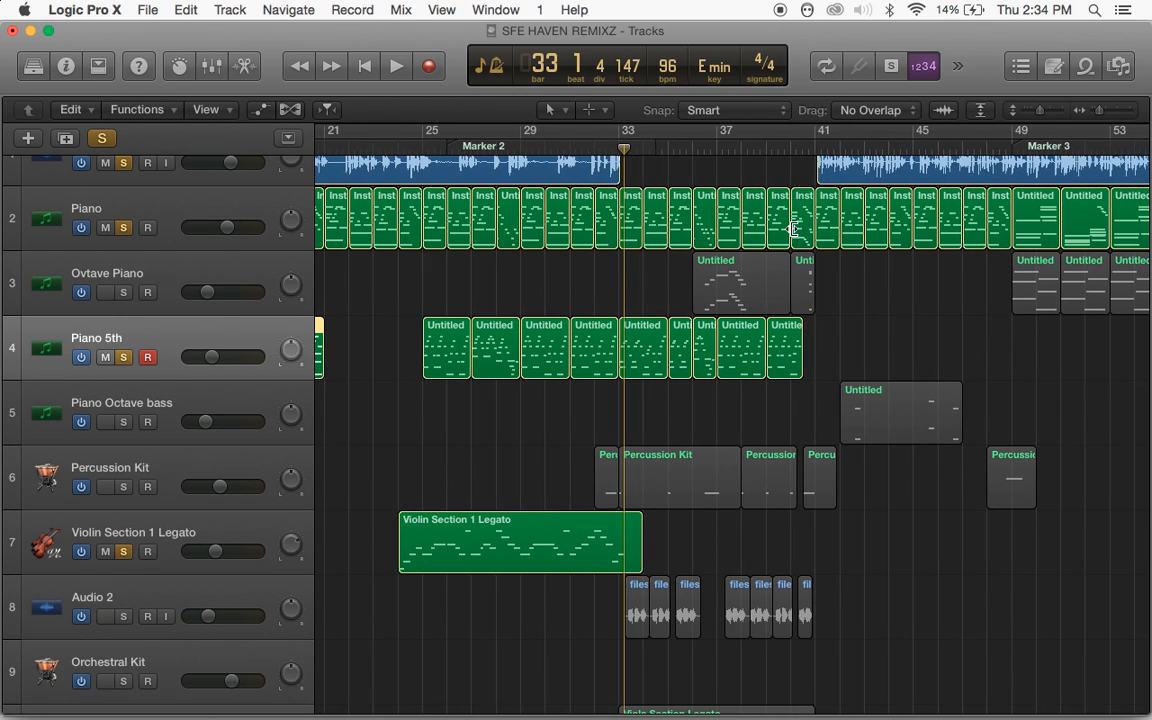
{"action": "scroll", "coordinate": [793, 229], "scroll_direction": "down", "scroll_amount": 3}
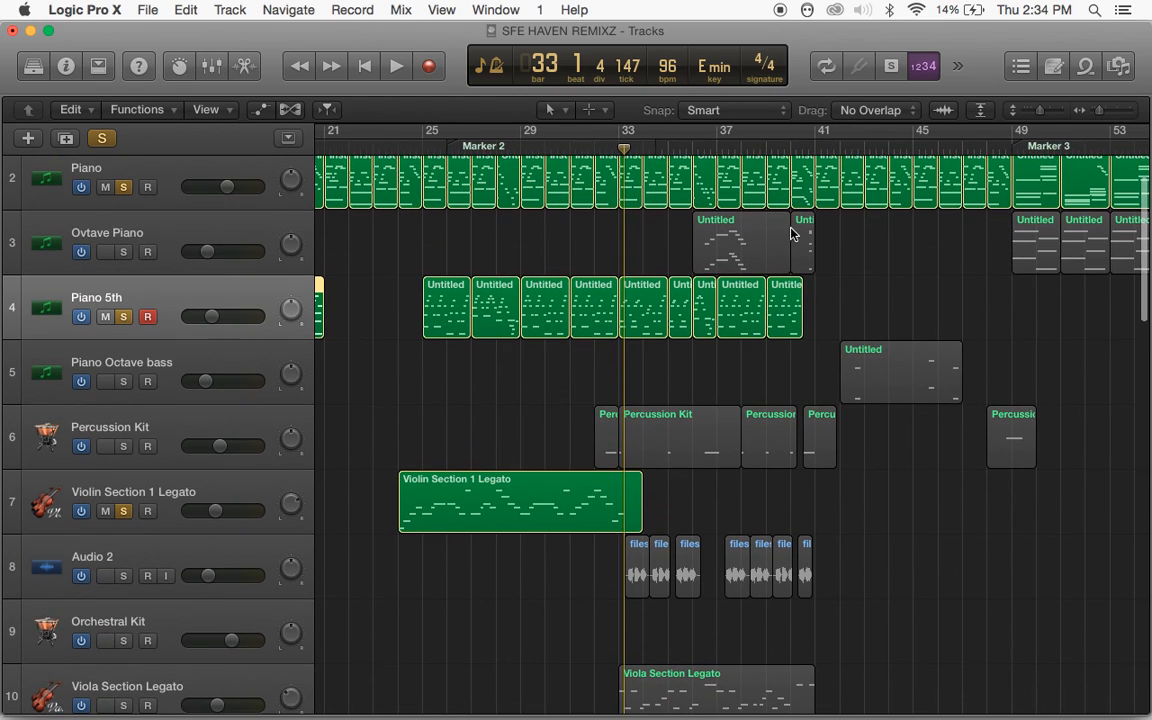
{"action": "left_click", "coordinate": [105, 577], "text": "alt"}
{"action": "left_click", "coordinate": [124, 577]}
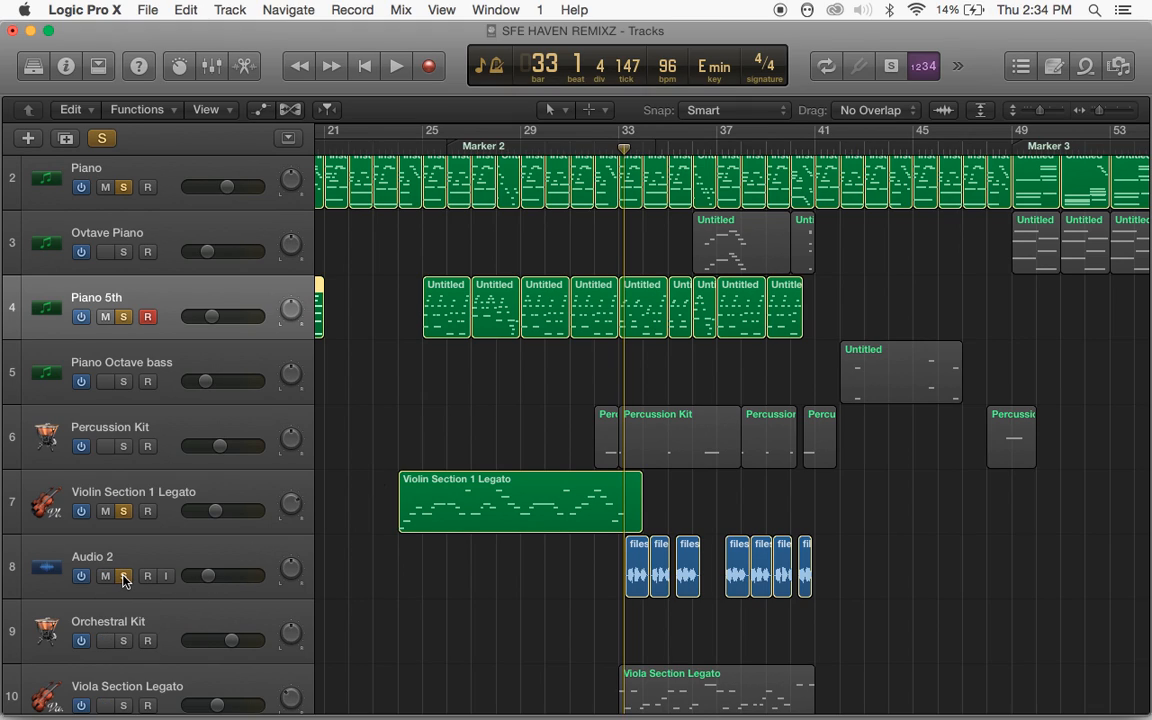
{"action": "left_click", "coordinate": [124, 447]}
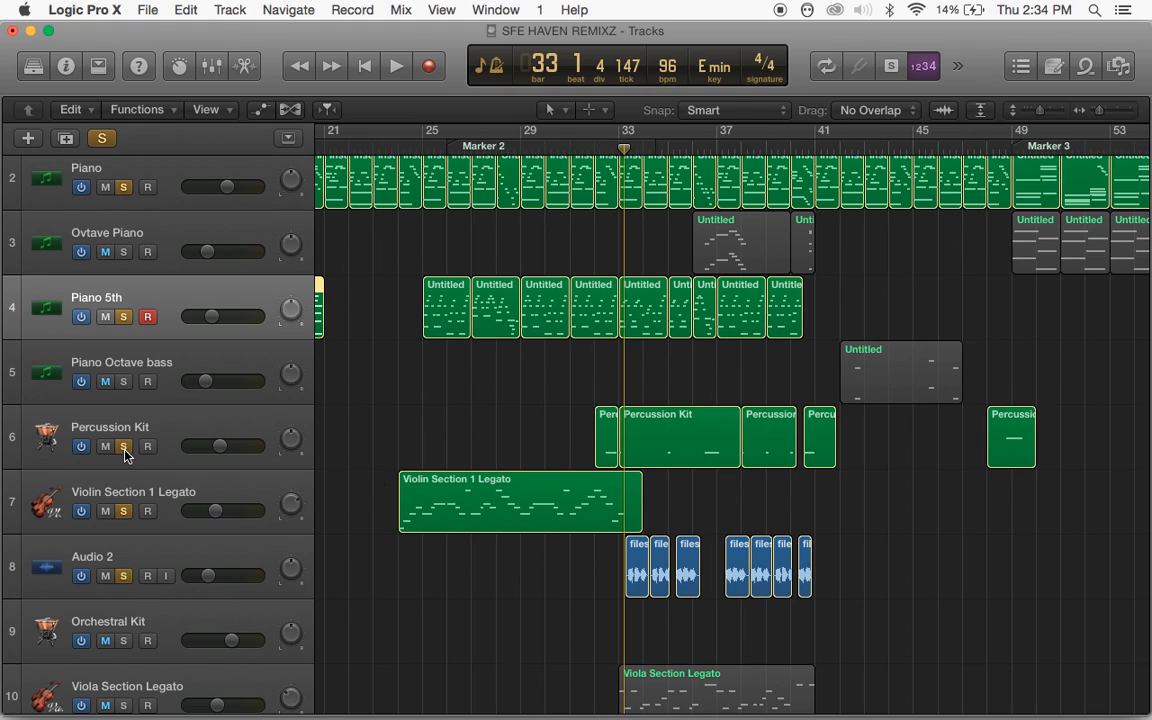
Select the Percussion Kit and Audio 2 tracks in turn, and play the section just before bar 33 through to the start of bar 37
{"action": "scroll", "coordinate": [126, 455], "scroll_direction": "down", "scroll_amount": 1}
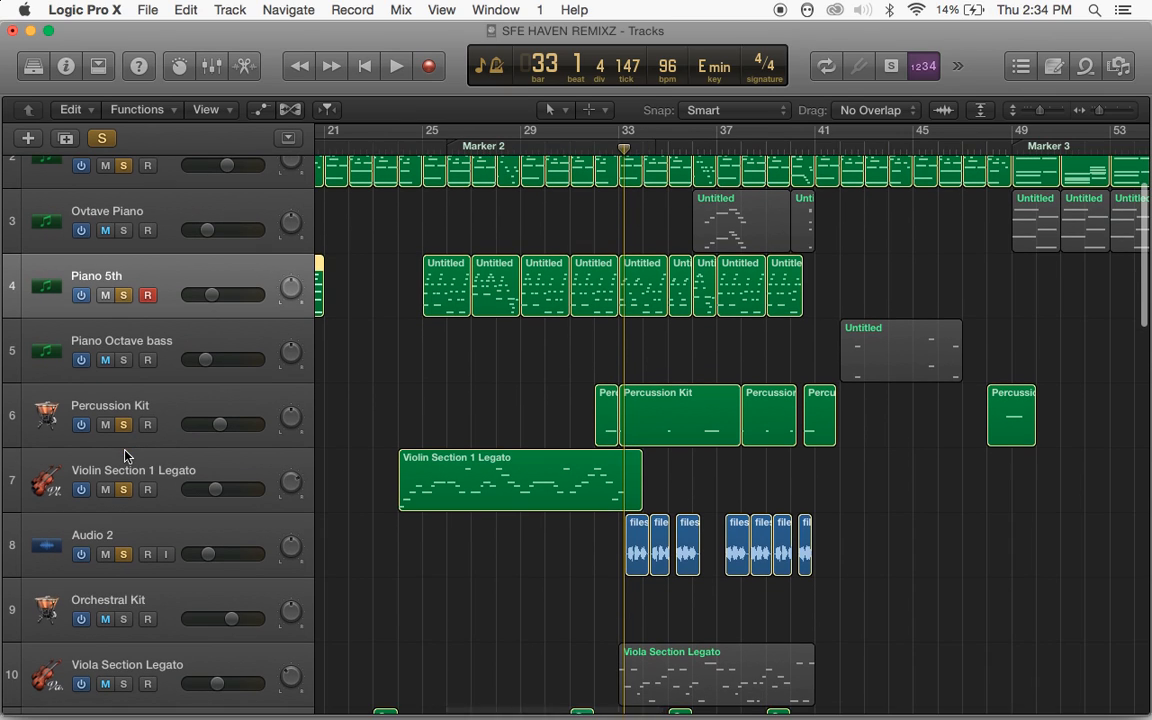
{"action": "left_click", "coordinate": [126, 398]}
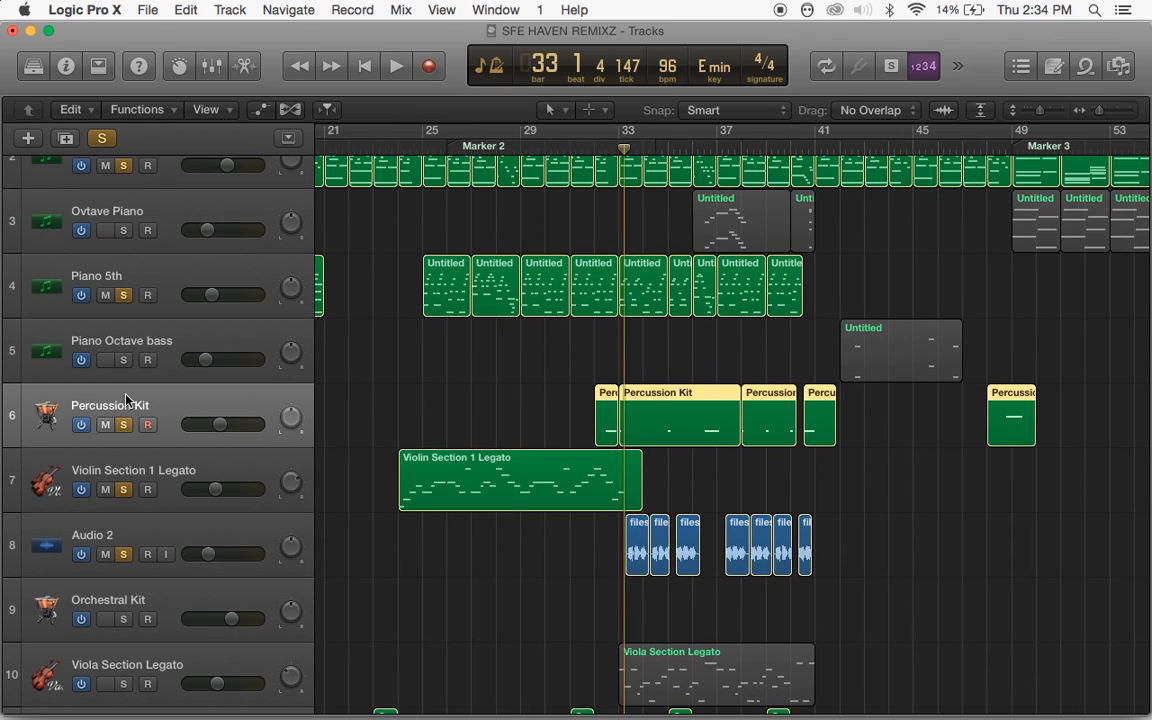
{"action": "left_click", "coordinate": [95, 534]}
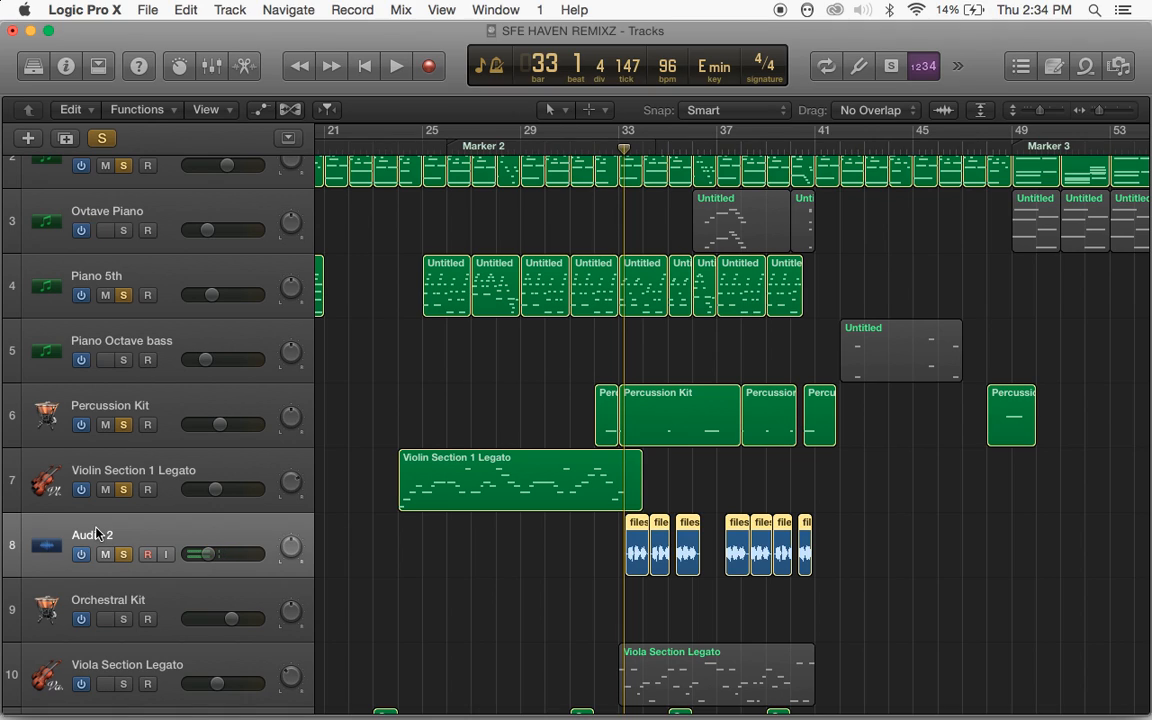
{"action": "left_click", "coordinate": [608, 149]}
{"action": "left_click", "coordinate": [605, 149]}
{"action": "key", "text": "space"}
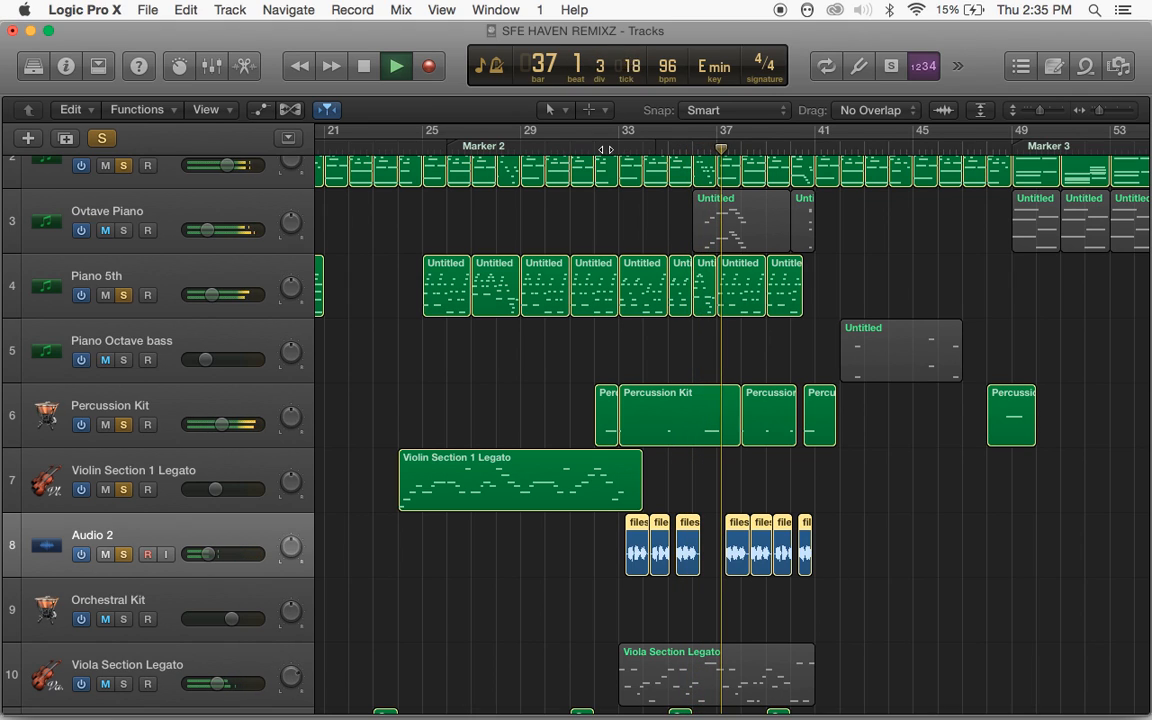
{"action": "key", "text": "space"}
Add the Ovtave Piano track to the solo and play from bar 36 into bar 39
{"action": "left_click", "coordinate": [158, 205]}
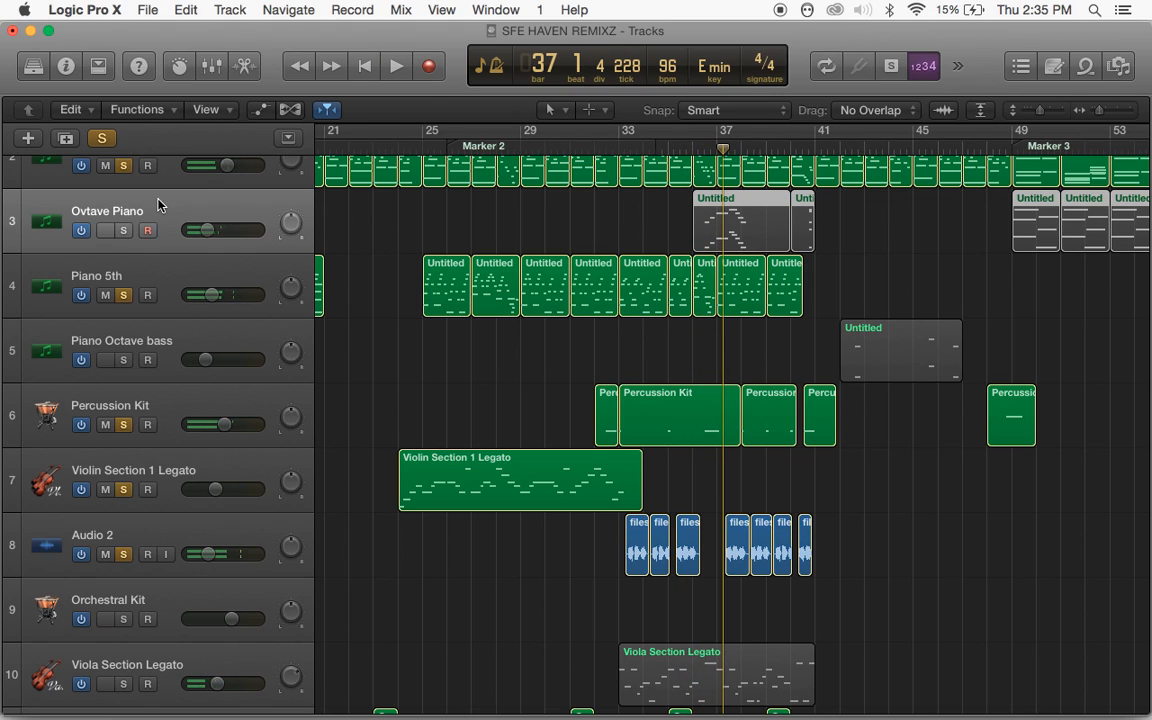
{"action": "left_click", "coordinate": [124, 232]}
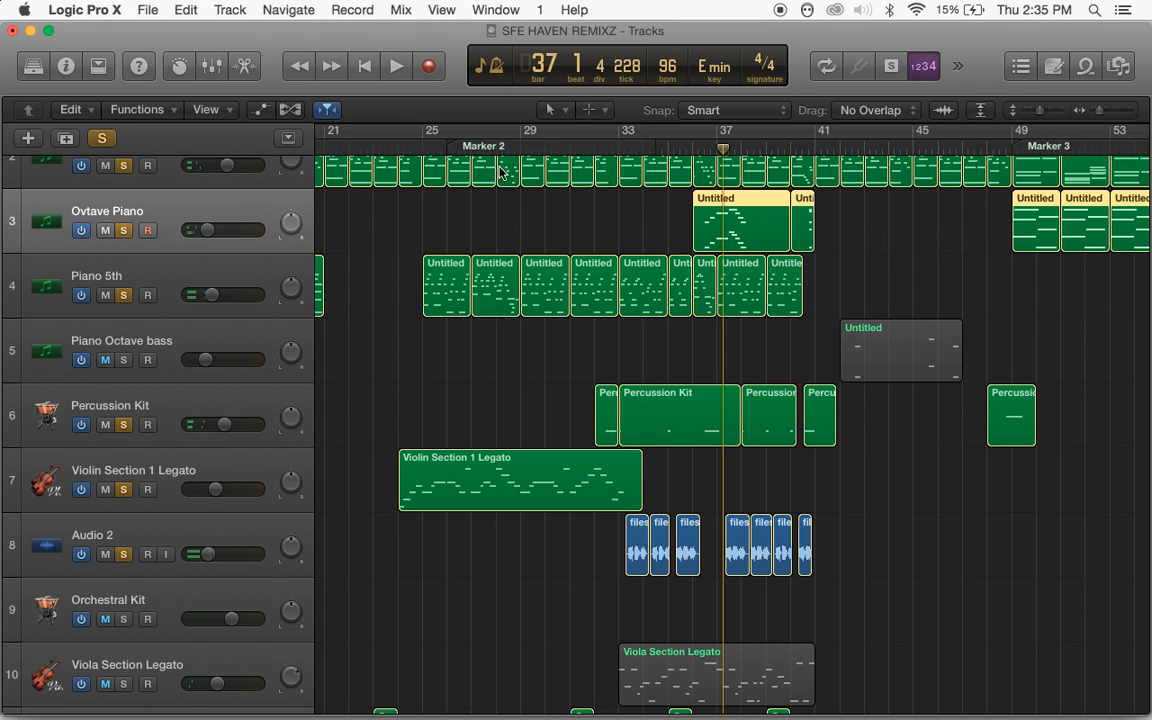
{"action": "left_click", "coordinate": [700, 141]}
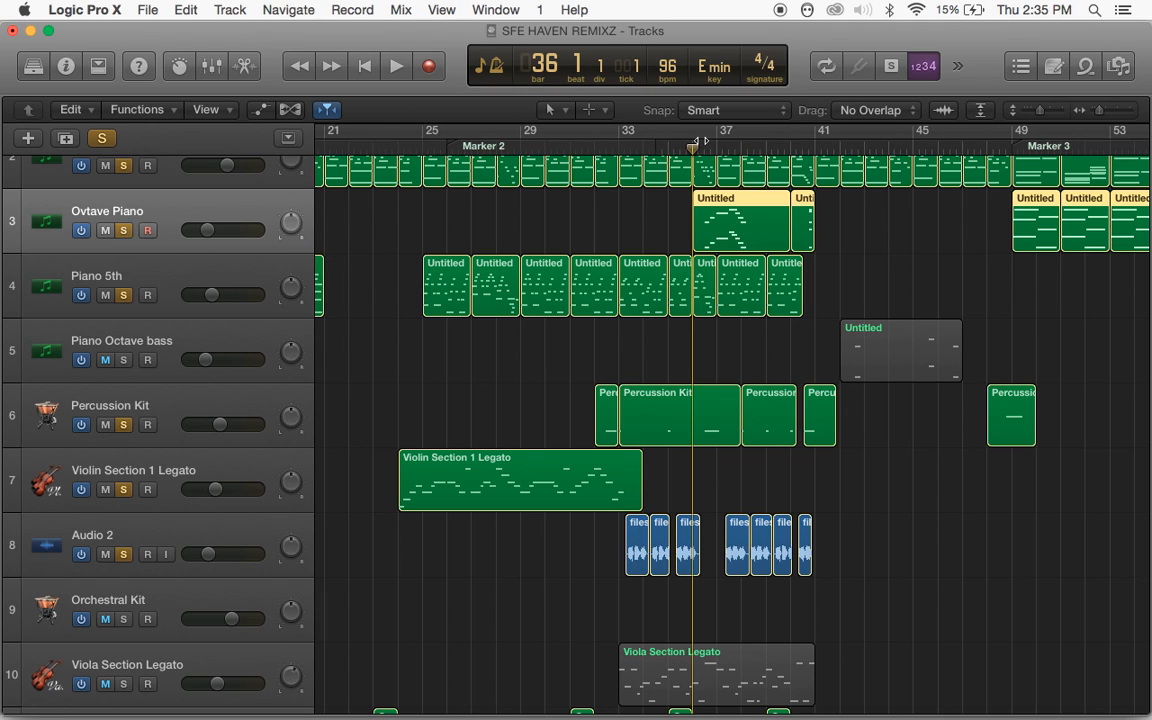
{"action": "key", "text": "space"}
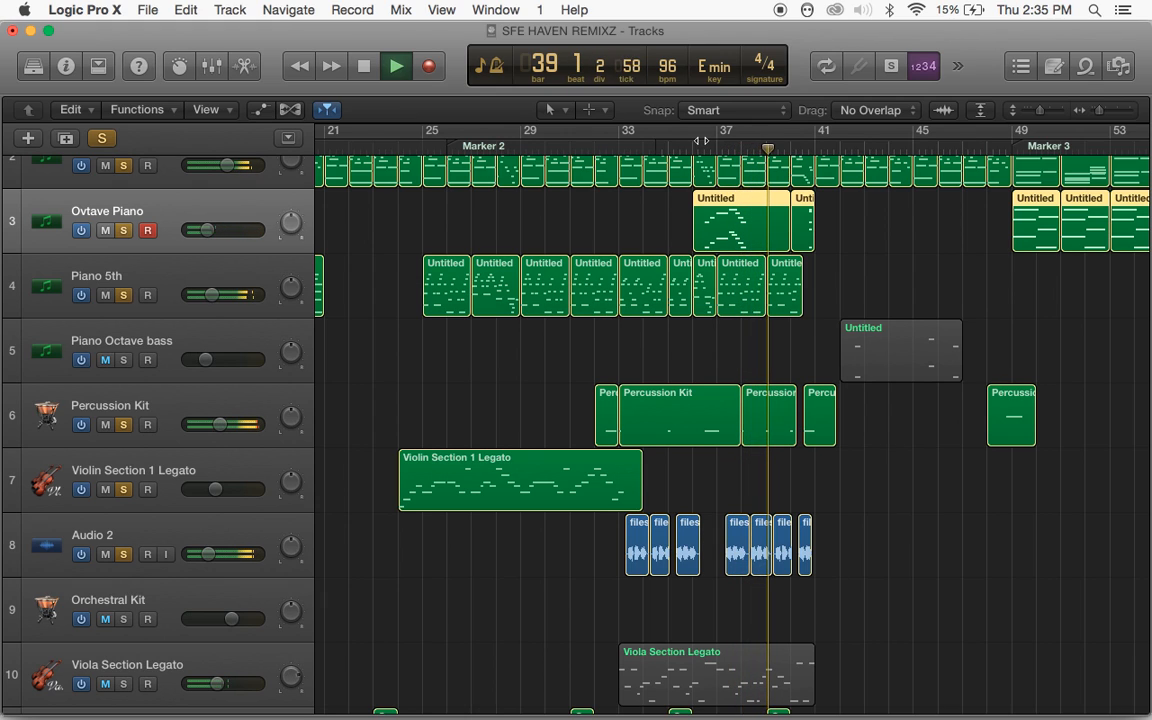
{"action": "key", "text": "space"}
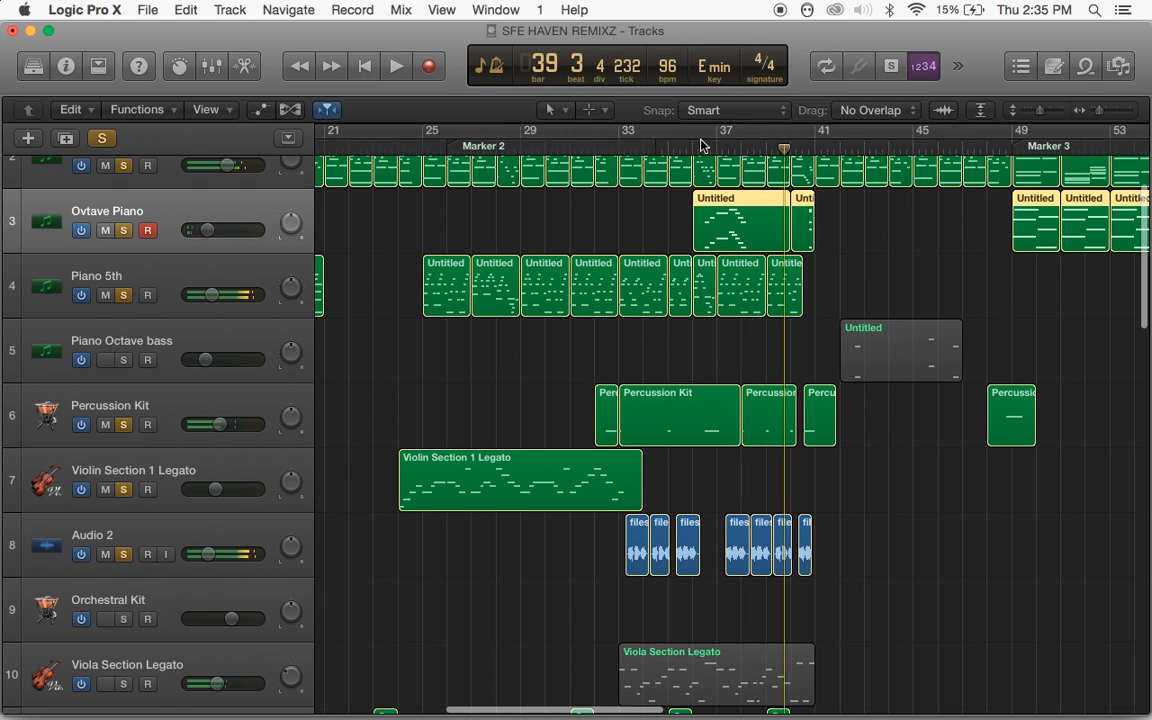
Add the Viola Section Legato track to the solo and start playback from bar 33
{"action": "scroll", "coordinate": [405, 350], "scroll_direction": "down", "scroll_amount": 3}
{"action": "left_click", "coordinate": [124, 539]}
{"action": "left_click", "coordinate": [617, 149]}
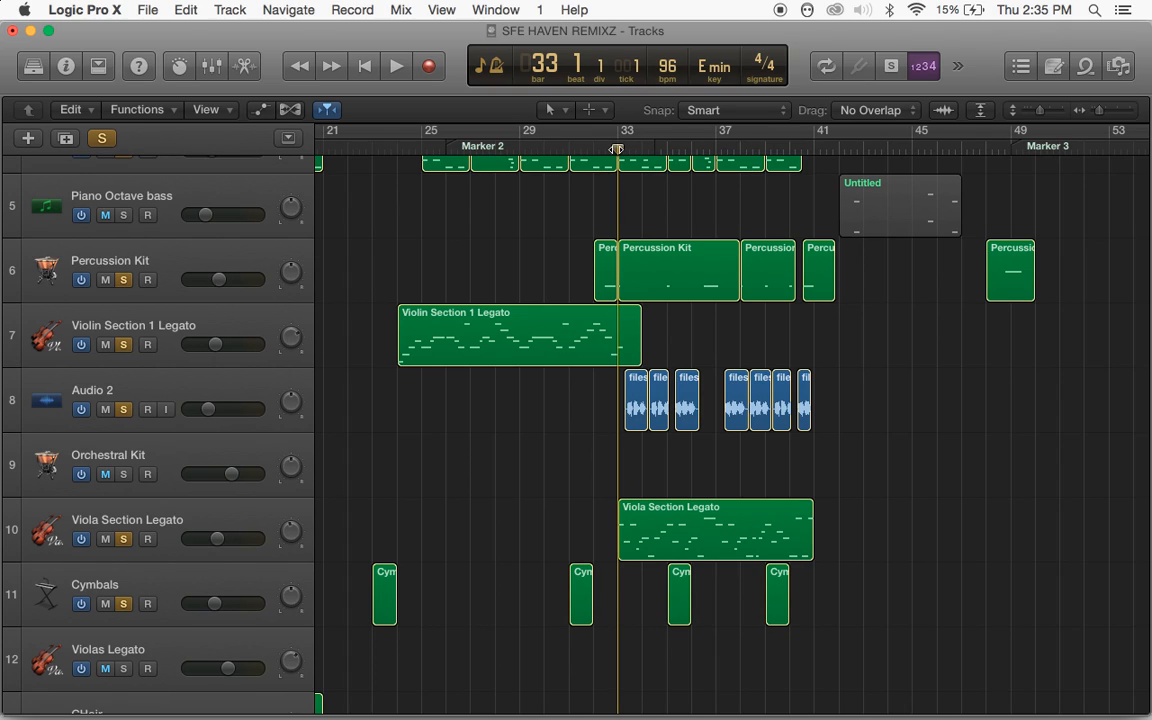
{"action": "key", "text": "space"}
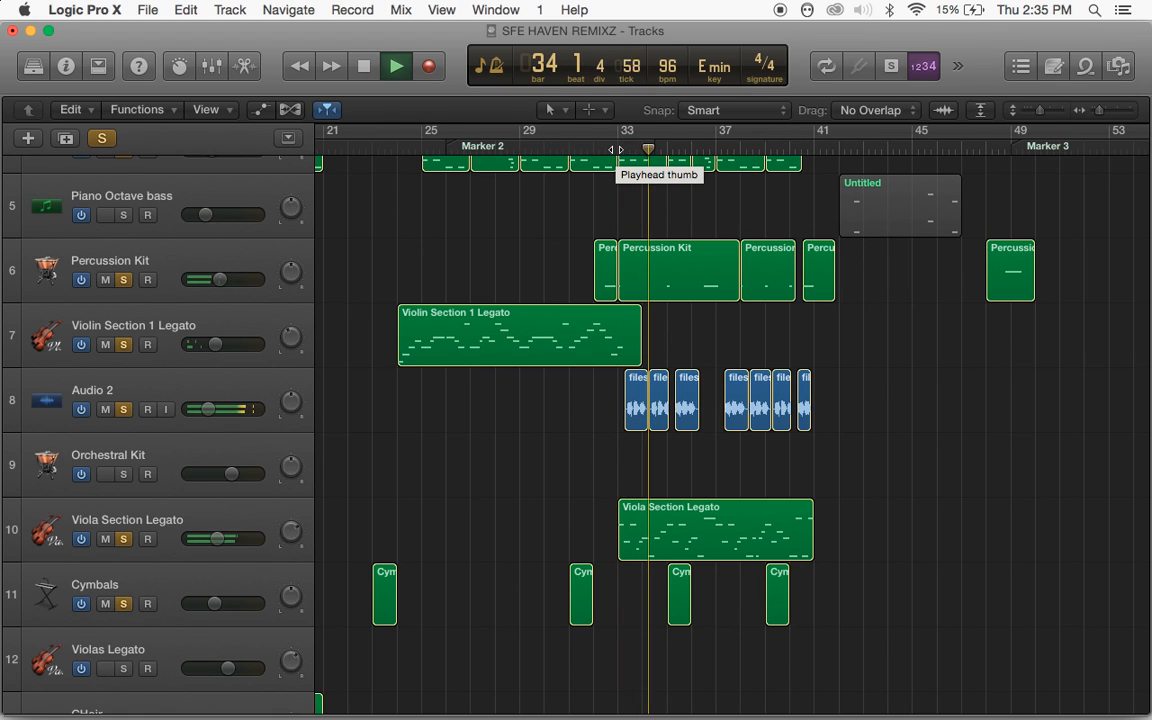
Add the audio Choir track, number 22, to the solo during playback and stop in bar 37 with the Hit track in view
{"action": "scroll", "coordinate": [615, 149], "scroll_direction": "down", "scroll_amount": 15}
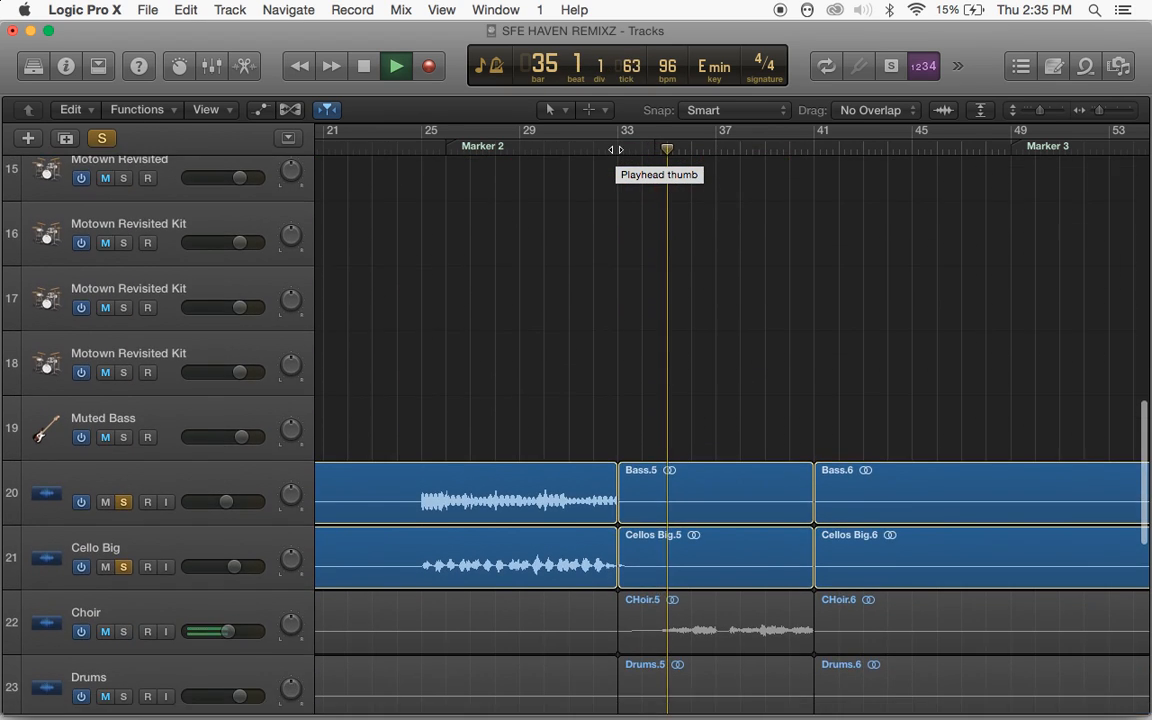
{"action": "scroll", "coordinate": [615, 149], "scroll_direction": "down", "scroll_amount": 1}
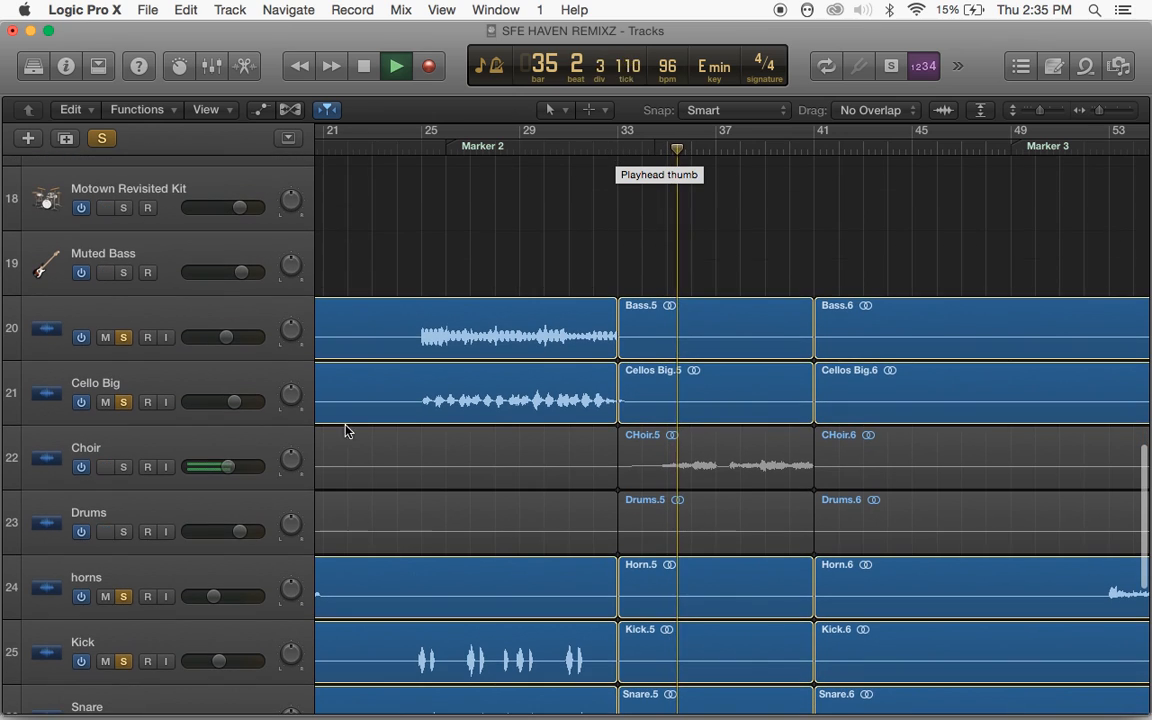
{"action": "left_click", "coordinate": [124, 467]}
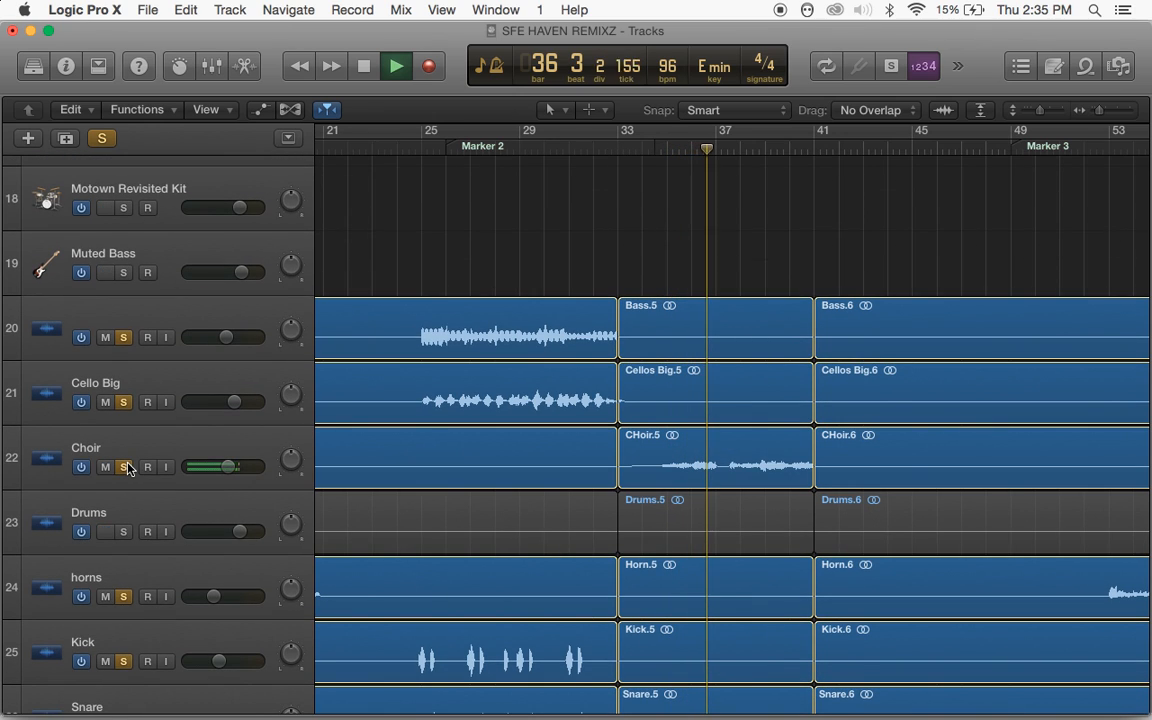
{"action": "scroll", "coordinate": [127, 469], "scroll_direction": "down", "scroll_amount": 4}
{"action": "scroll", "coordinate": [127, 469], "scroll_direction": "down", "scroll_amount": 10}
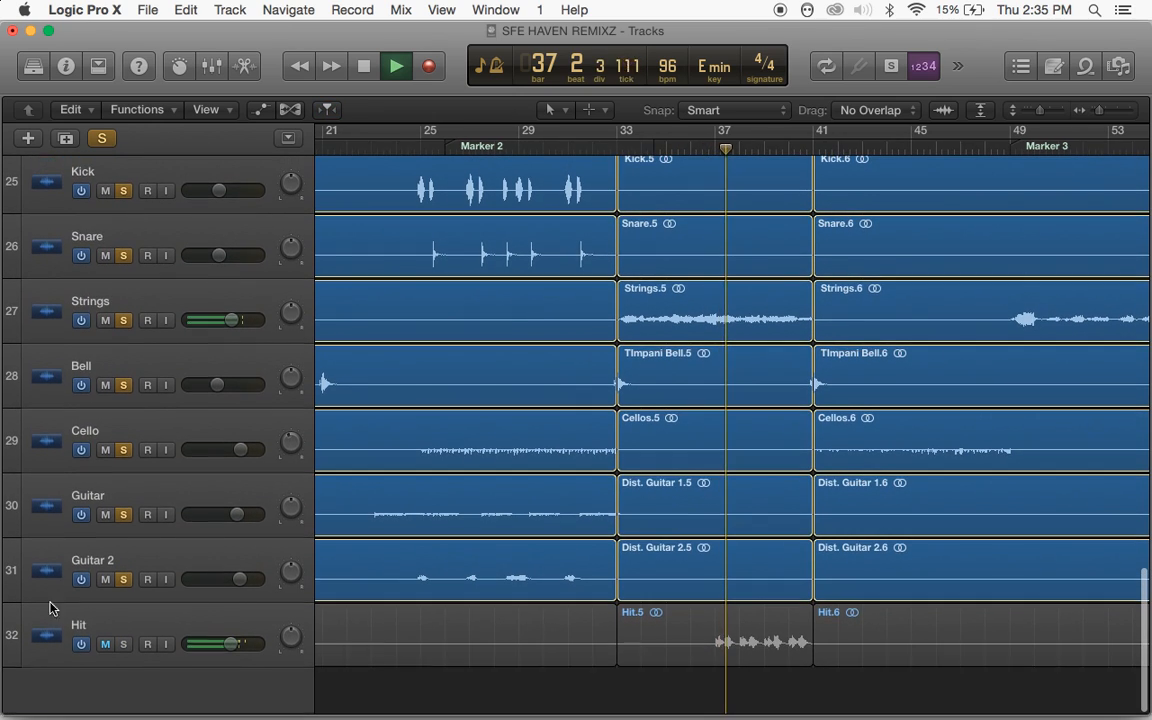
{"action": "key", "text": "space"}
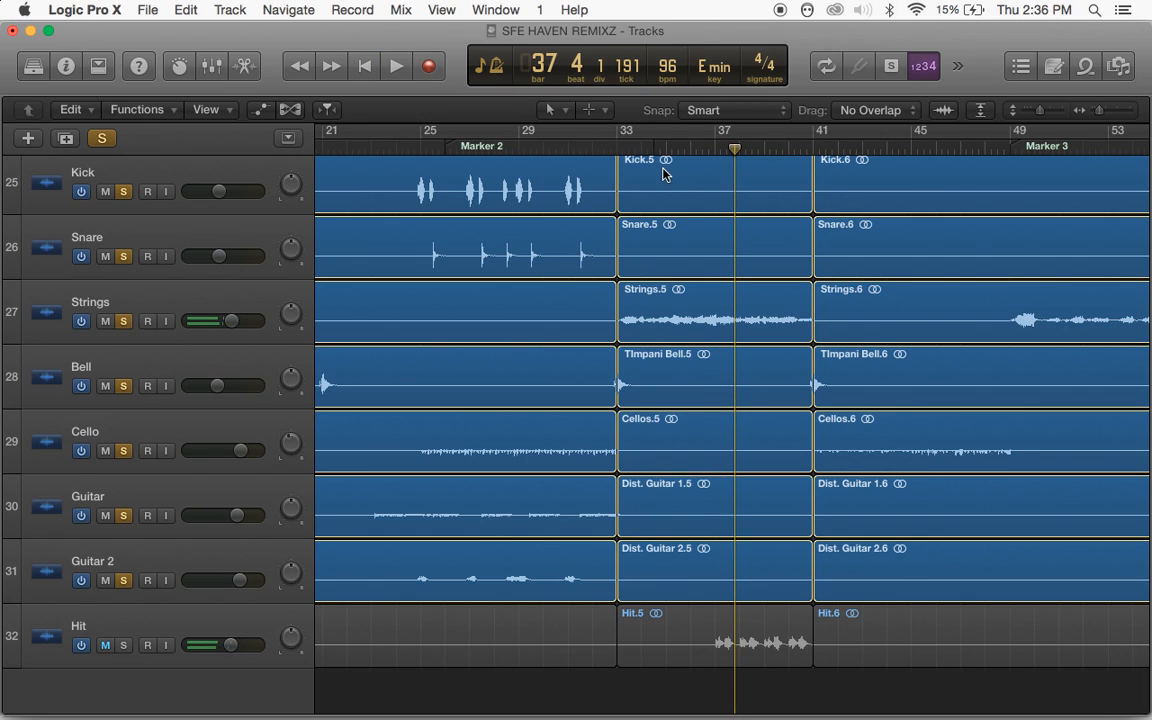
Solo the Hit track too for playback from bar 37 to bar 41, and take it back out of the solo
{"action": "left_click", "coordinate": [705, 146]}
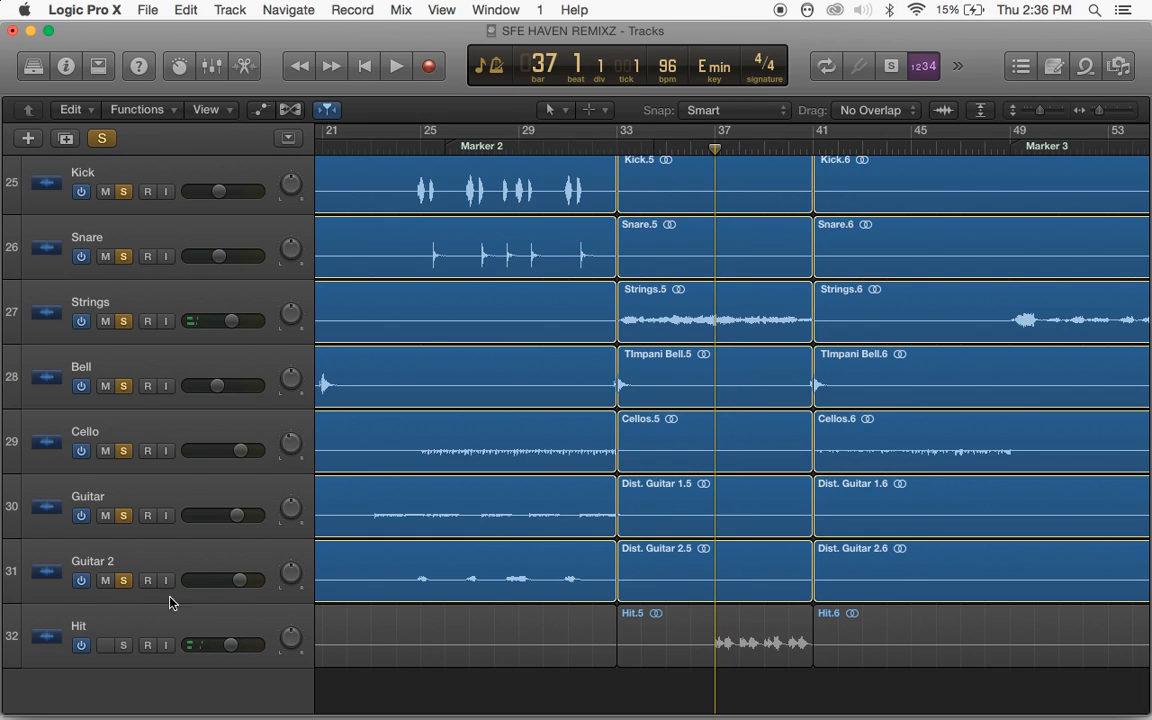
{"action": "left_click", "coordinate": [124, 645]}
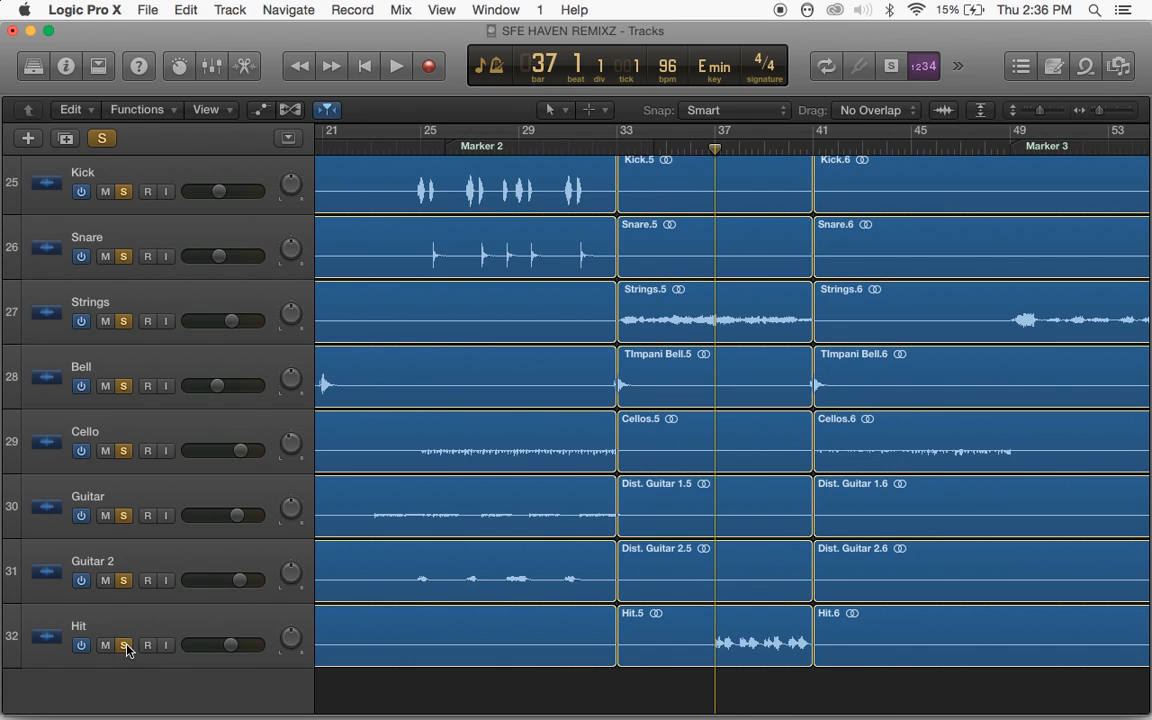
{"action": "key", "text": "space"}
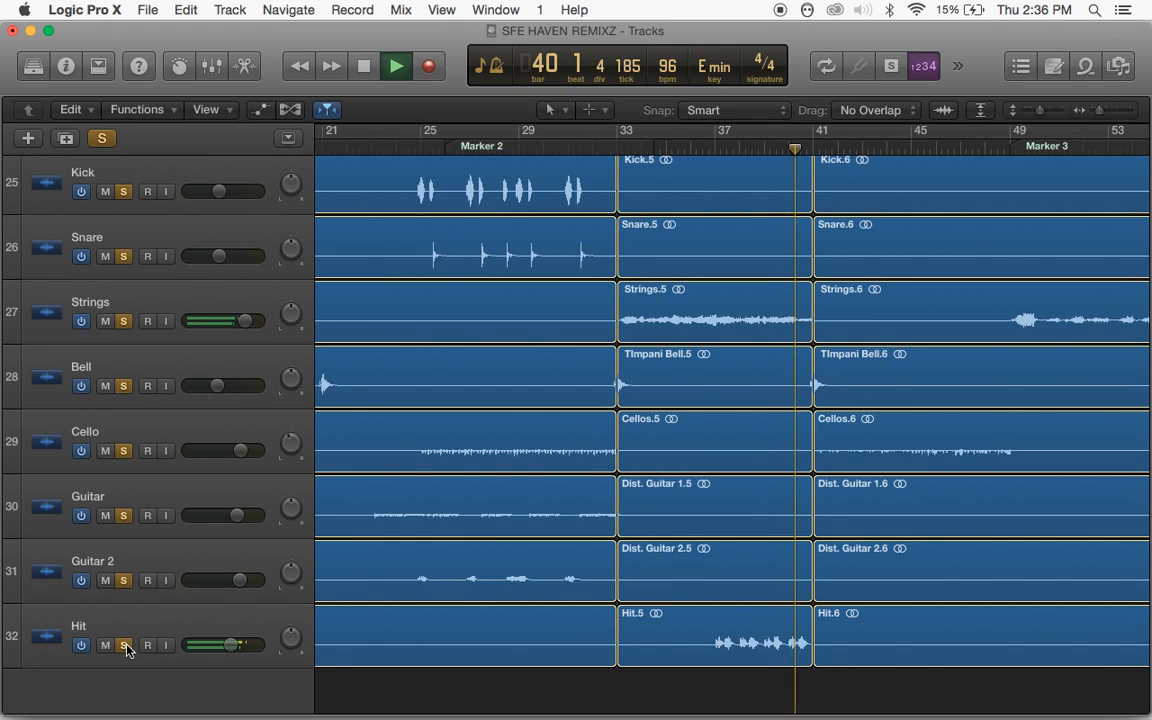
{"action": "key", "text": "space"}
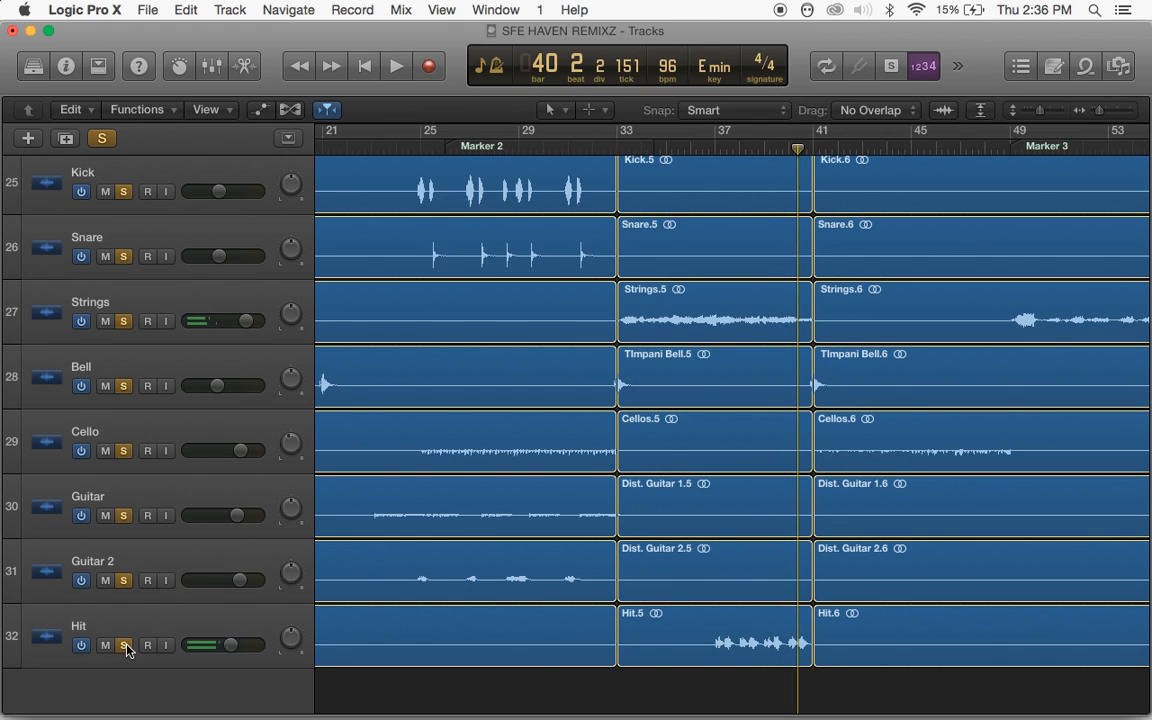
{"action": "key", "text": "space"}
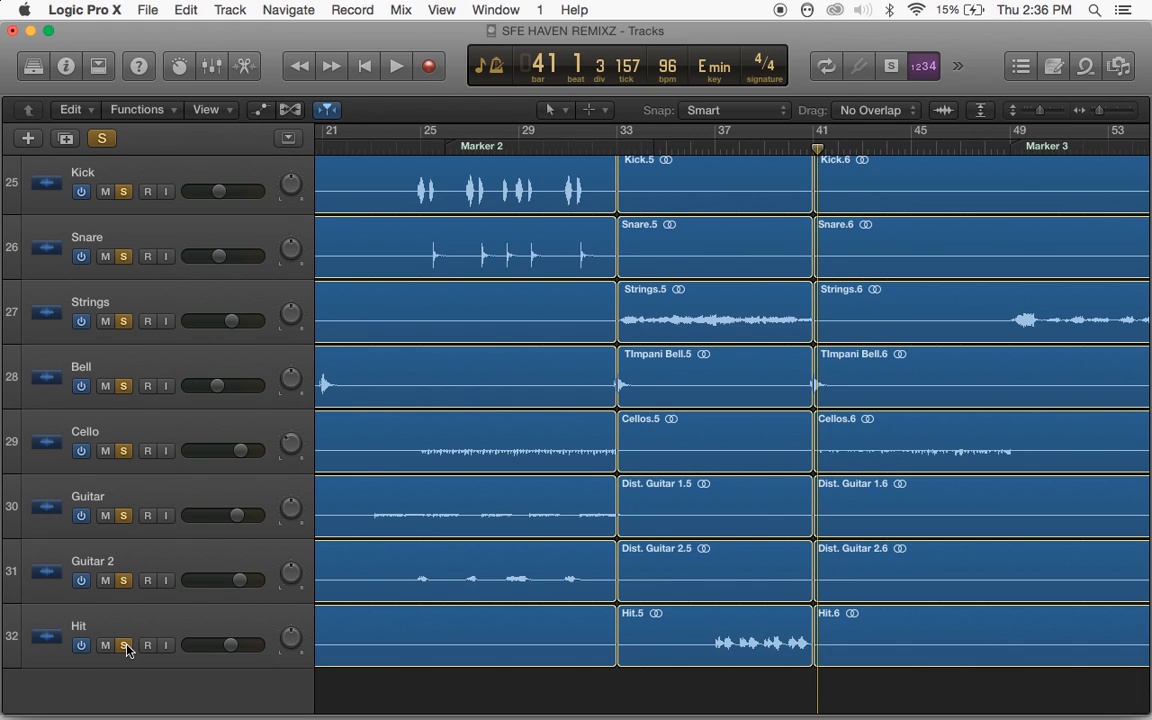
{"action": "left_click", "coordinate": [125, 646]}
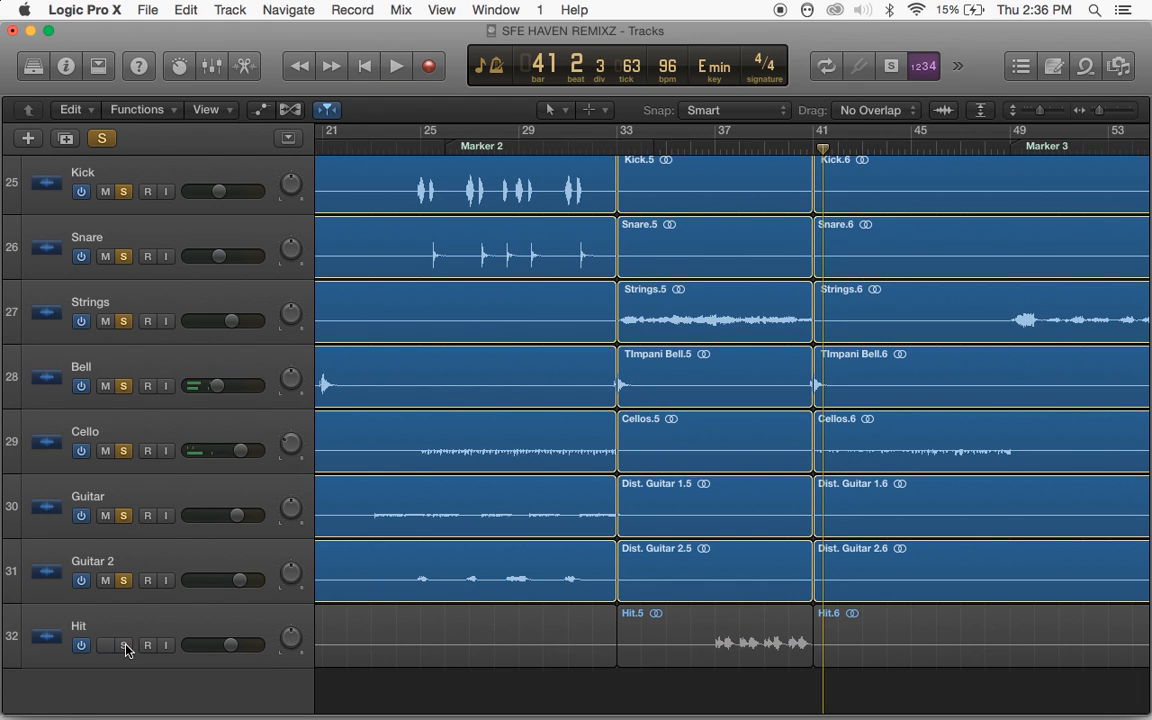
Put the Hit track back into the solo and play from bar 40 into bar 42
{"action": "left_click", "coordinate": [124, 646]}
{"action": "left_click", "coordinate": [785, 151]}
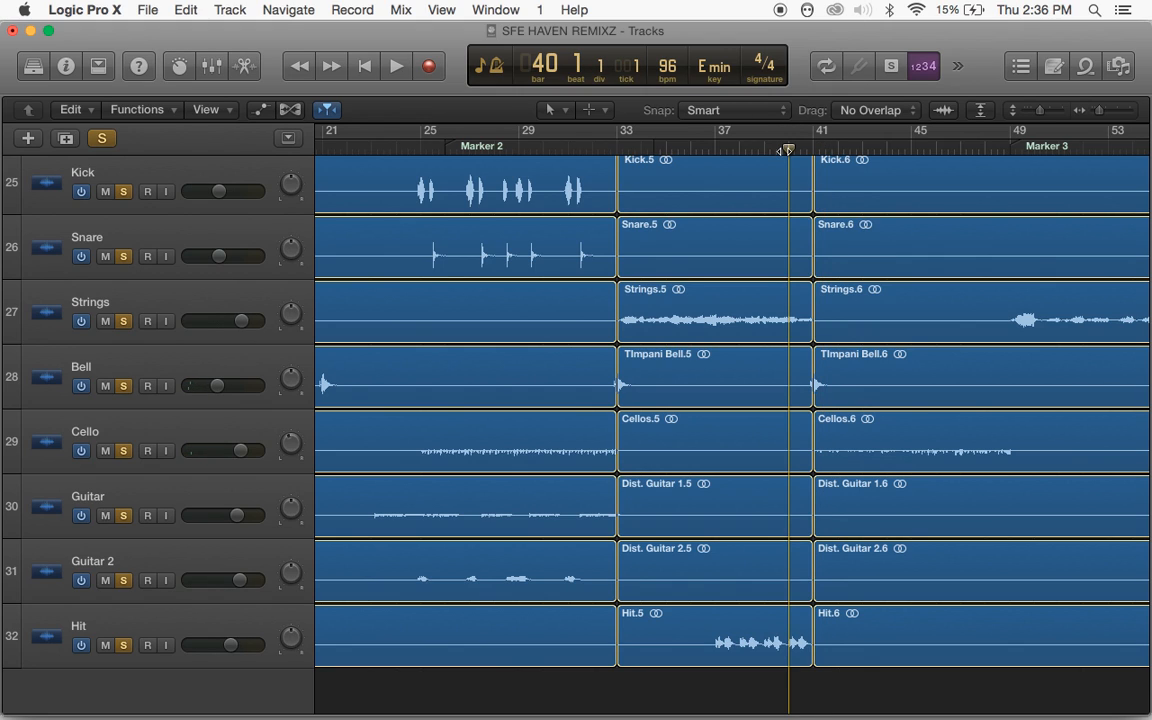
{"action": "key", "text": "space"}
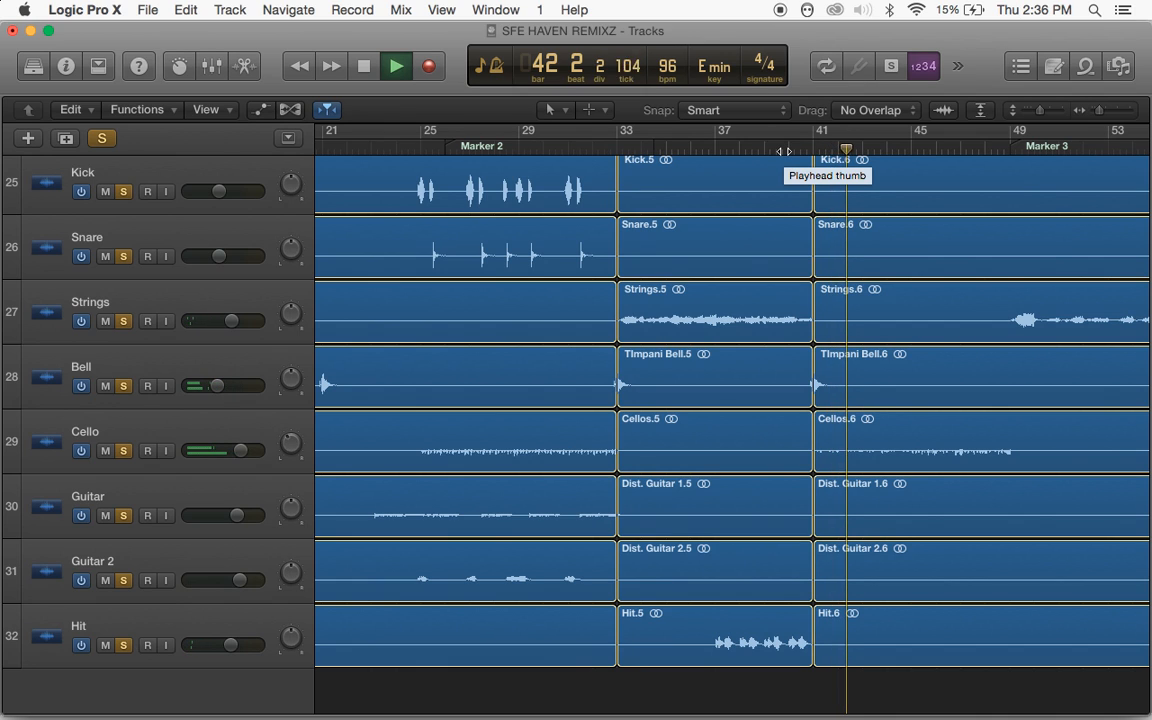
{"action": "key", "text": "space"}
Add the Piano Octave bass track to the solo and look over the whole arrangement
{"action": "scroll", "coordinate": [860, 275], "scroll_direction": "up", "scroll_amount": 20}
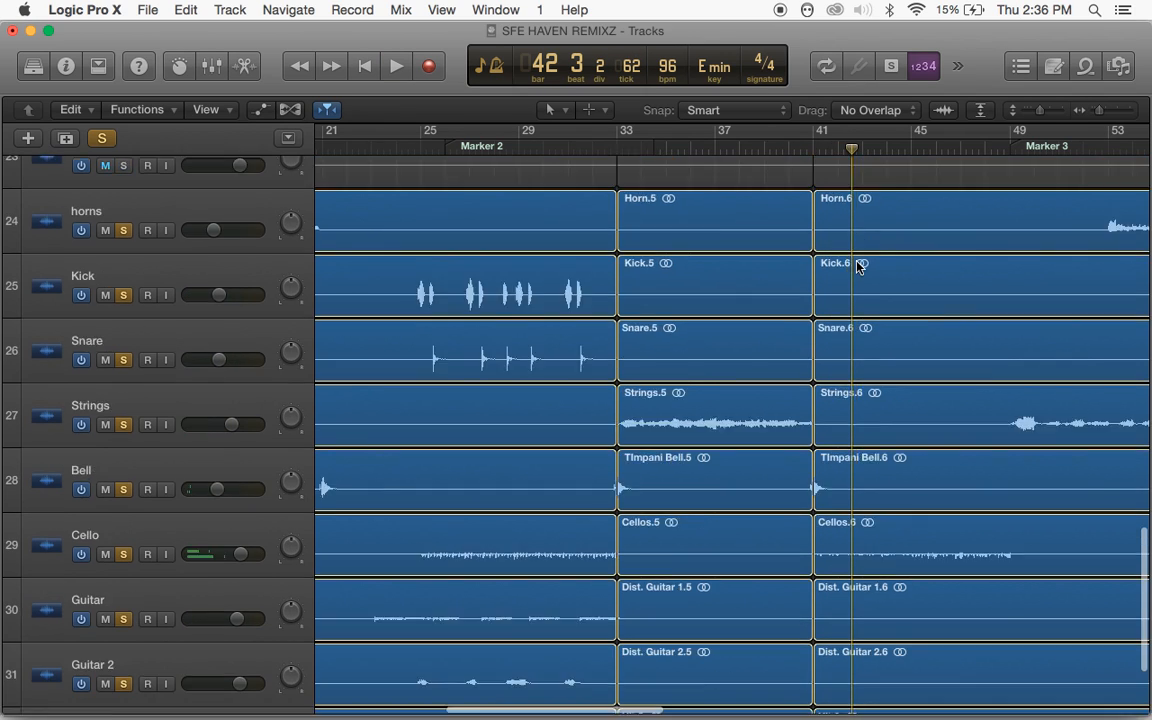
{"action": "scroll", "coordinate": [855, 262], "scroll_direction": "up", "scroll_amount": 1}
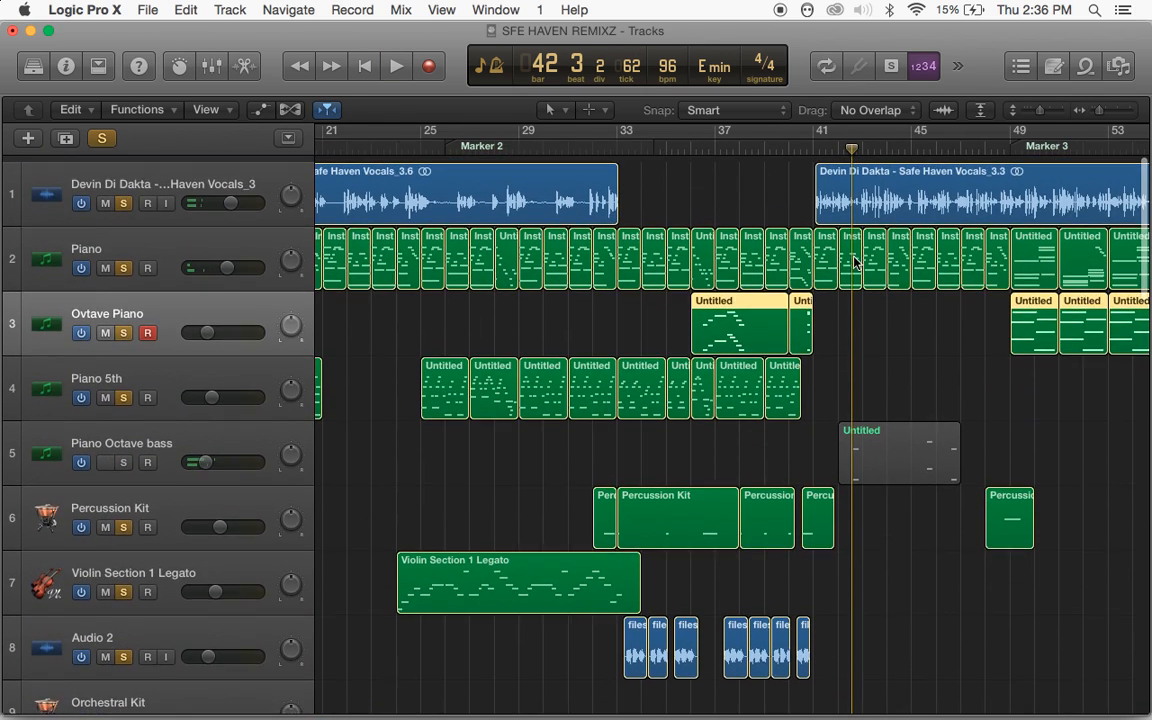
{"action": "left_click", "coordinate": [124, 456]}
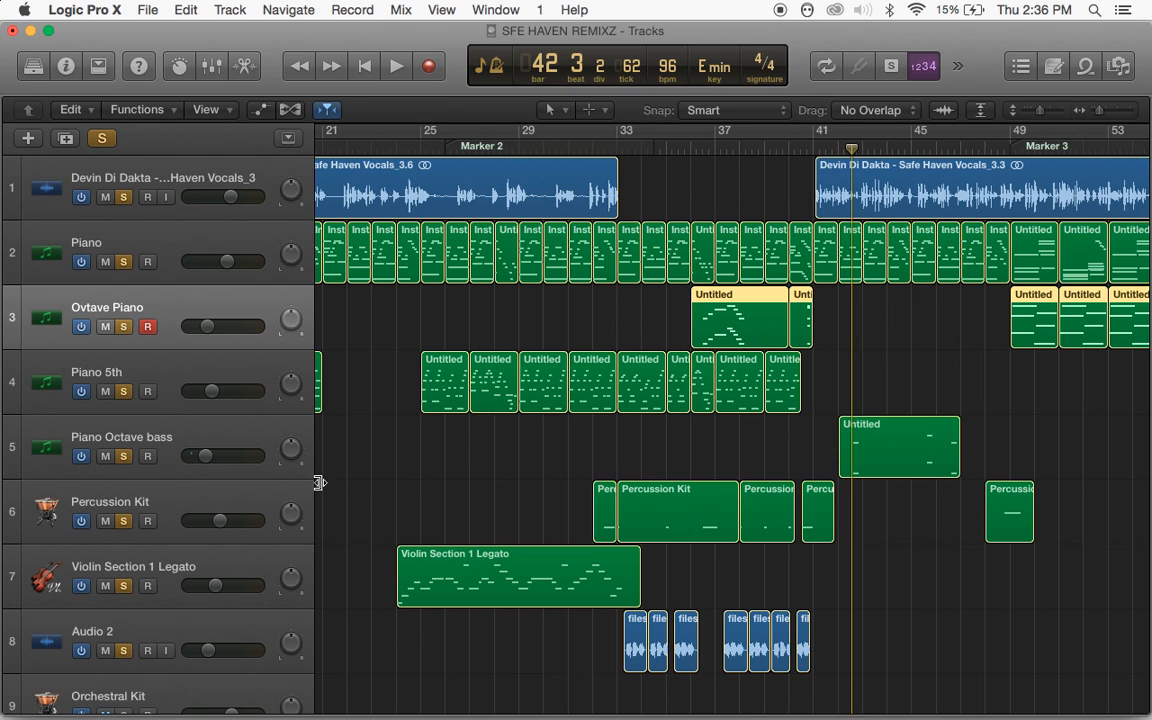
{"action": "scroll", "coordinate": [928, 518], "scroll_direction": "down", "scroll_amount": 5}
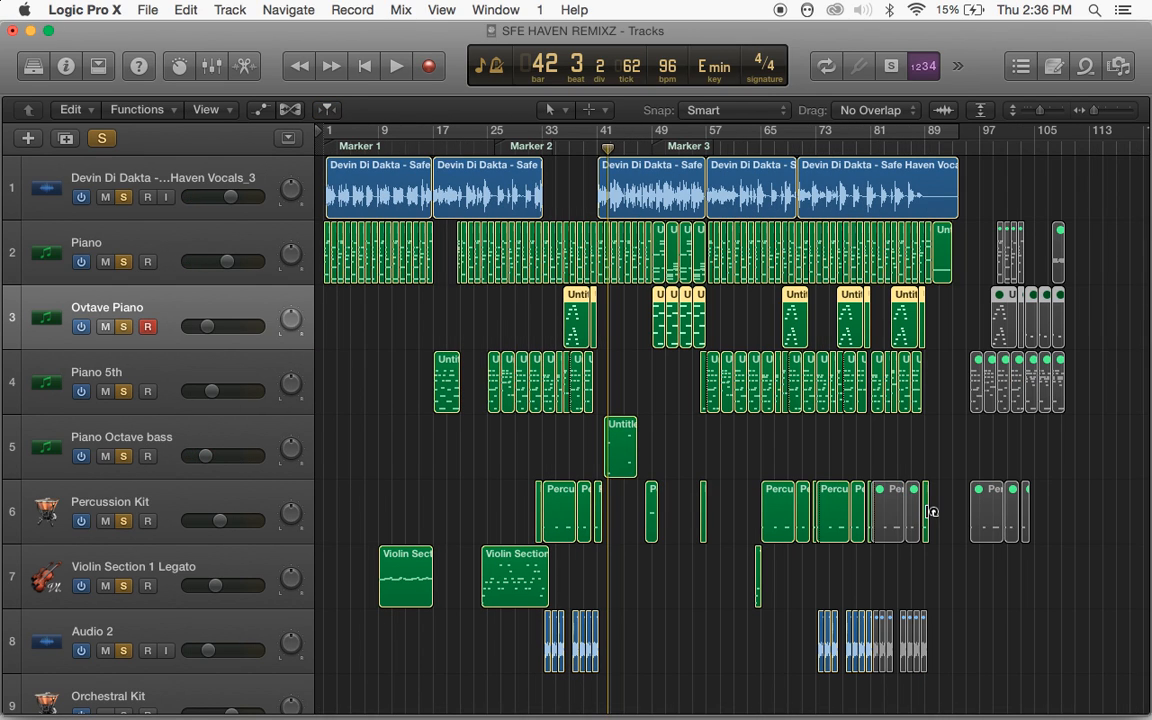
{"action": "scroll", "coordinate": [931, 511], "scroll_direction": "up", "scroll_amount": 5}
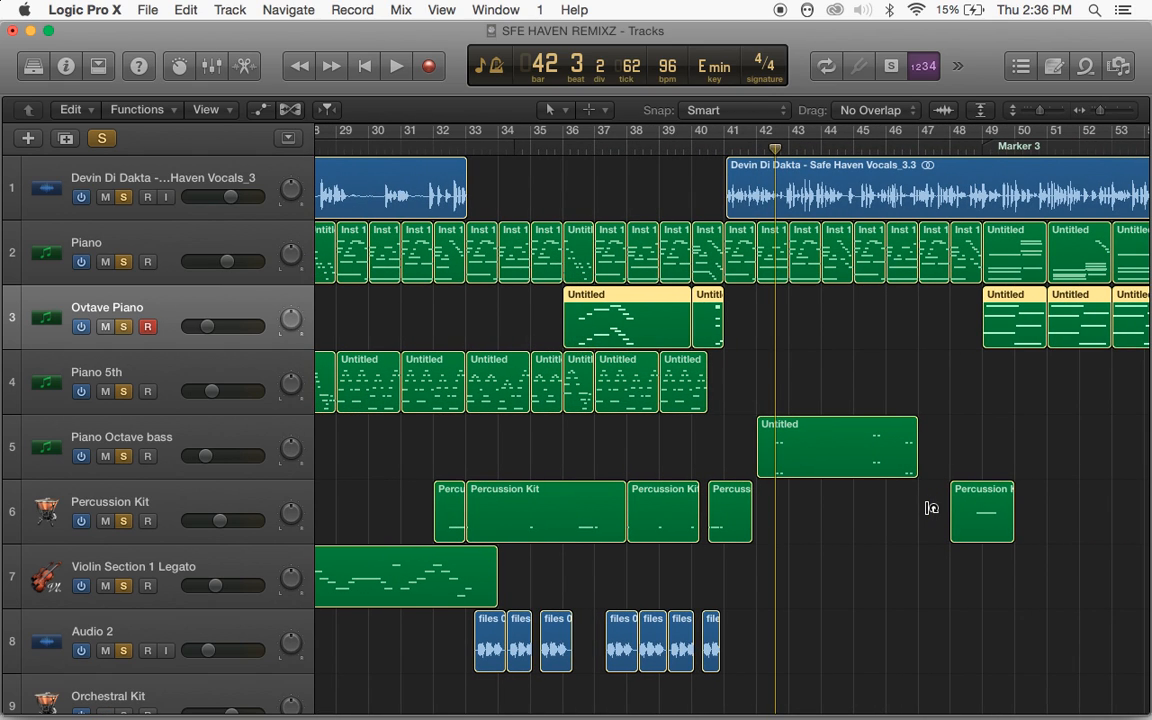
Play the combined soloed tracks from bar 1 and look through the track list down to Guitar 2 during playback
{"action": "key", "text": "Return"}
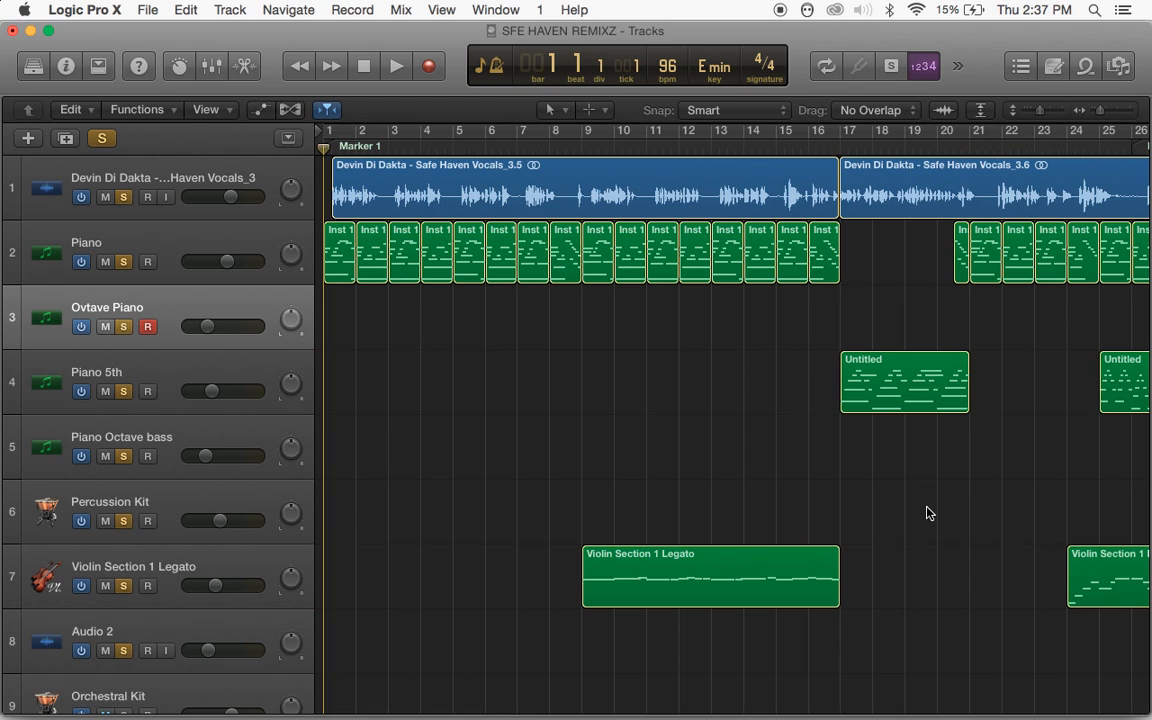
{"action": "key", "text": "space"}
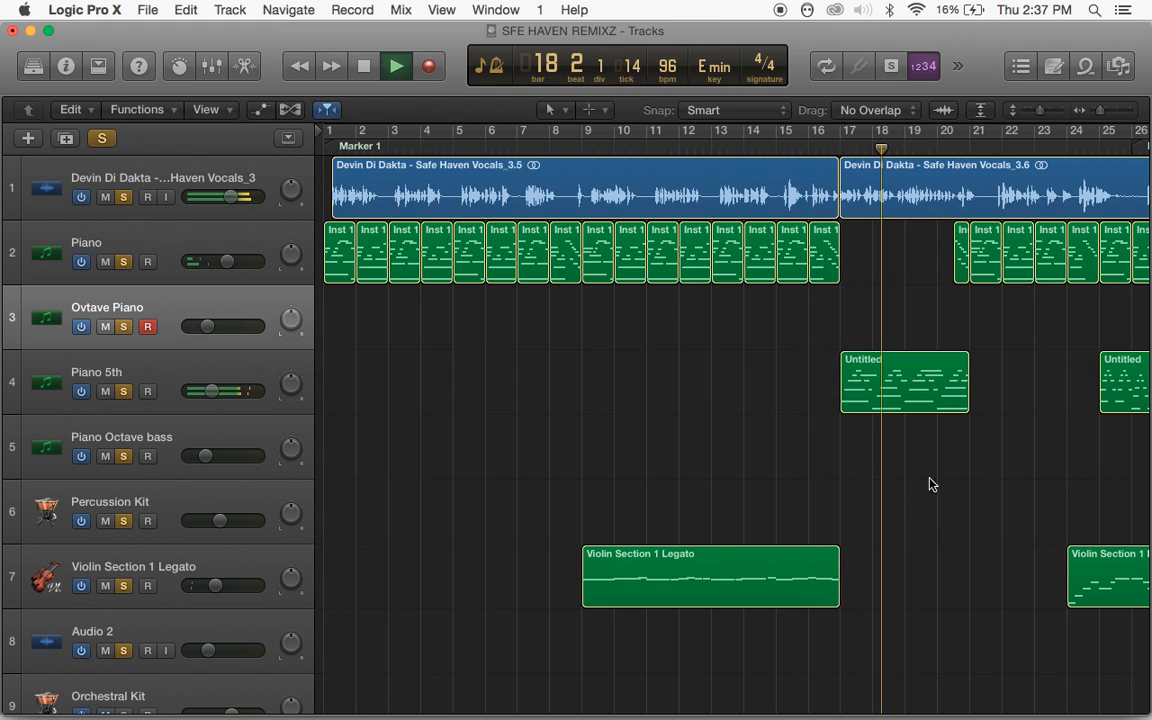
{"action": "scroll", "coordinate": [916, 357], "scroll_direction": "down", "scroll_amount": 3}
{"action": "scroll", "coordinate": [916, 357], "scroll_direction": "down", "scroll_amount": 9}
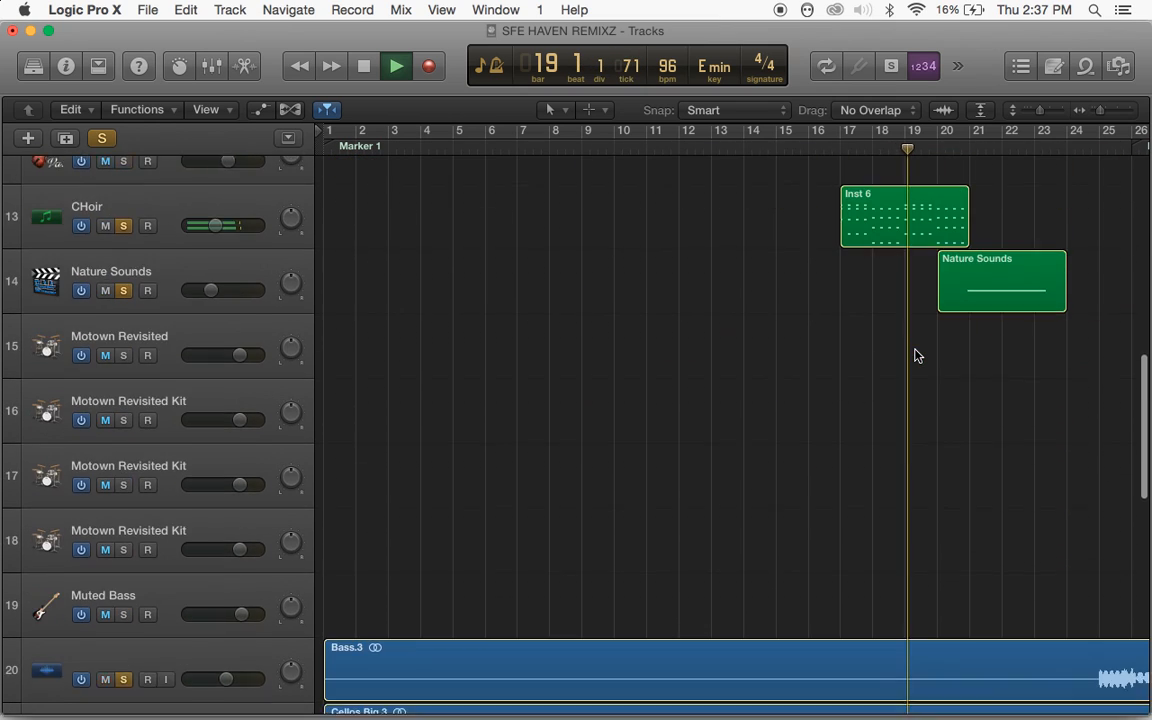
{"action": "scroll", "coordinate": [916, 357], "scroll_direction": "up", "scroll_amount": 2}
{"action": "scroll", "coordinate": [916, 357], "scroll_direction": "down", "scroll_amount": 2}
{"action": "scroll", "coordinate": [916, 357], "scroll_direction": "down", "scroll_amount": 9}
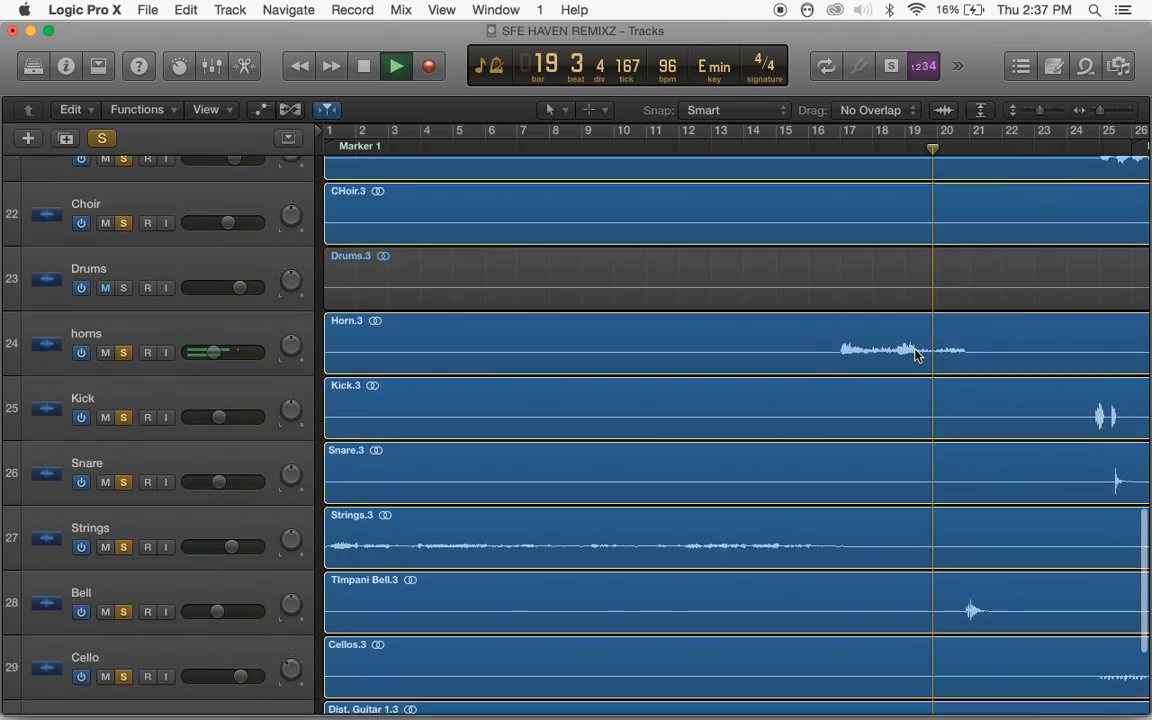
{"action": "scroll", "coordinate": [916, 357], "scroll_direction": "up", "scroll_amount": 1}
{"action": "scroll", "coordinate": [916, 357], "scroll_direction": "down", "scroll_amount": 1}
{"action": "scroll", "coordinate": [916, 357], "scroll_direction": "down", "scroll_amount": 1}
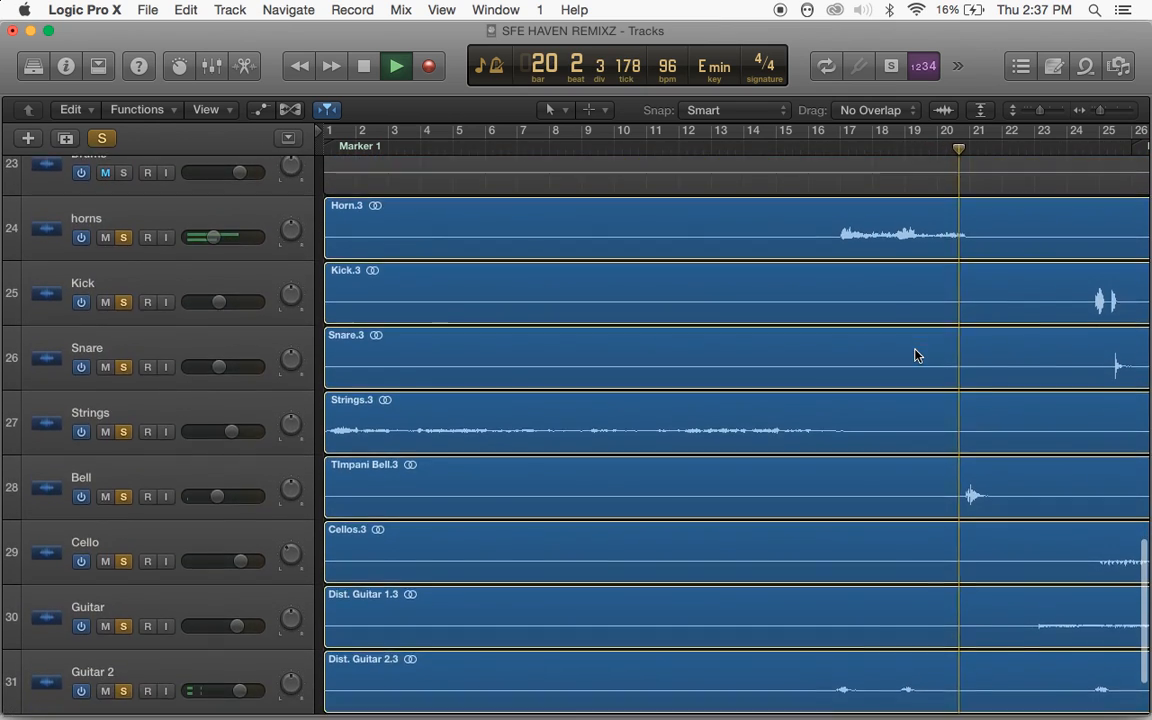
Let the playback run to bar 41, stop it, and return the playhead to bar 1 with the upper tracks in view
{"action": "scroll", "coordinate": [916, 357], "scroll_direction": "up", "scroll_amount": 15}
{"action": "scroll", "coordinate": [916, 357], "scroll_direction": "up", "scroll_amount": 1}
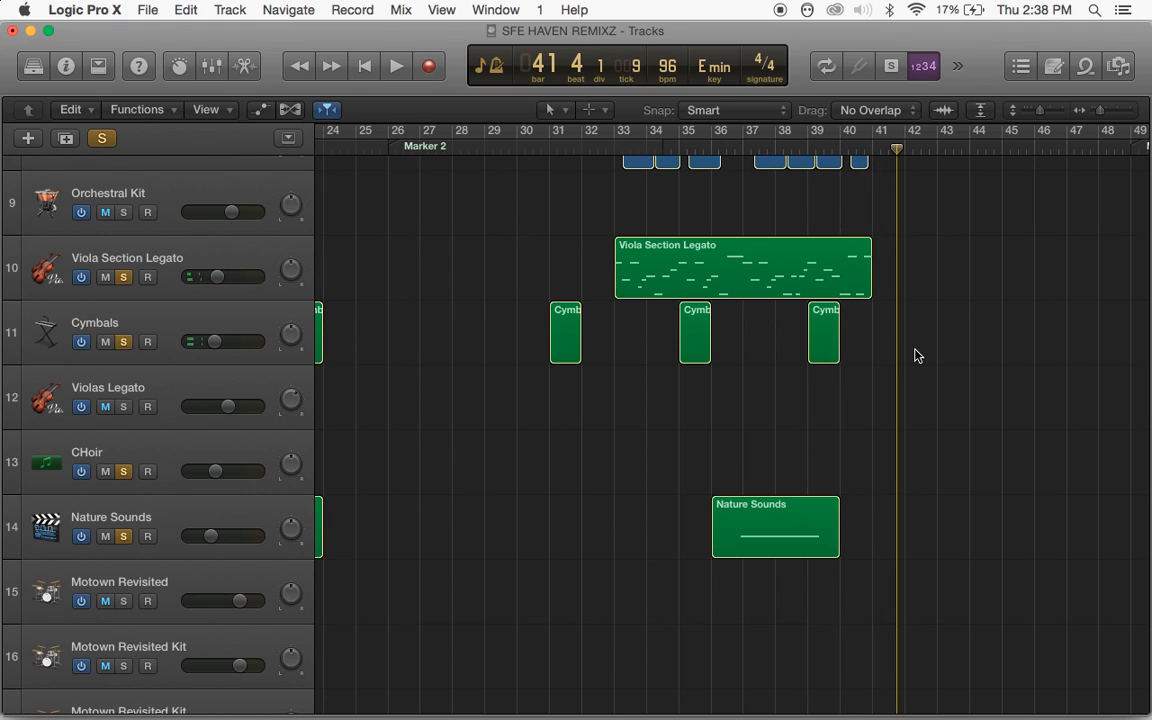
{"action": "key", "text": "Return"}
{"action": "scroll", "coordinate": [915, 355], "scroll_direction": "up", "scroll_amount": 10}
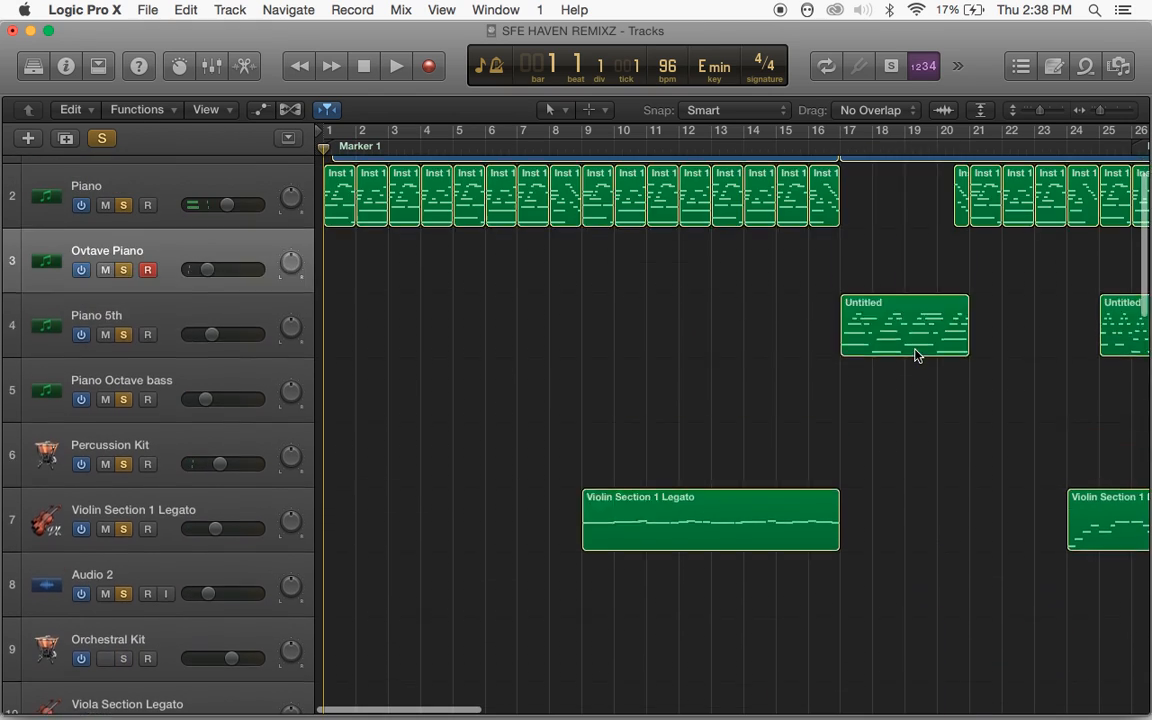